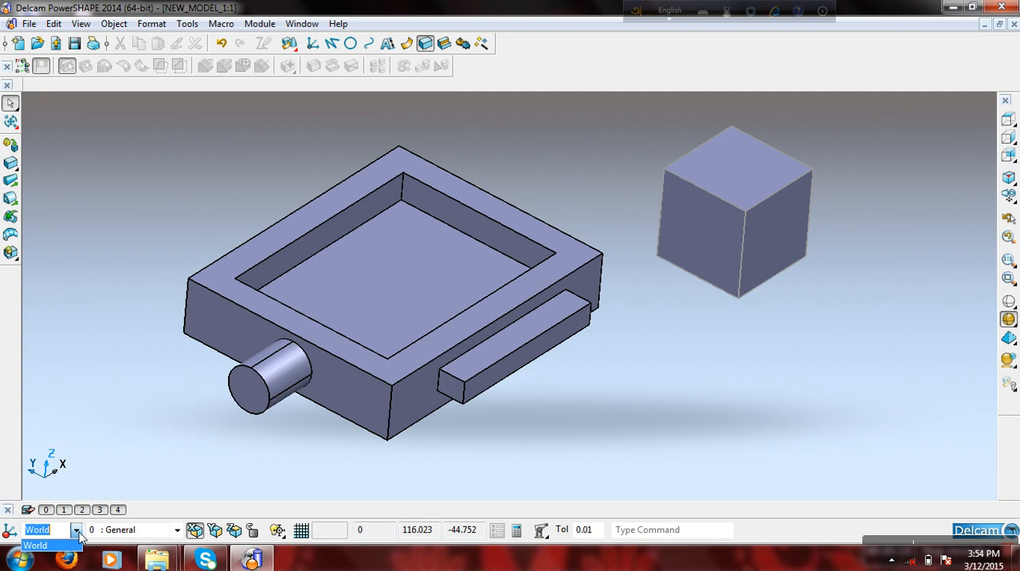
- Create a single workplane aligned to geometry at the cube's nearest top corner
{"action": "left_click", "coordinate": [78, 545]}
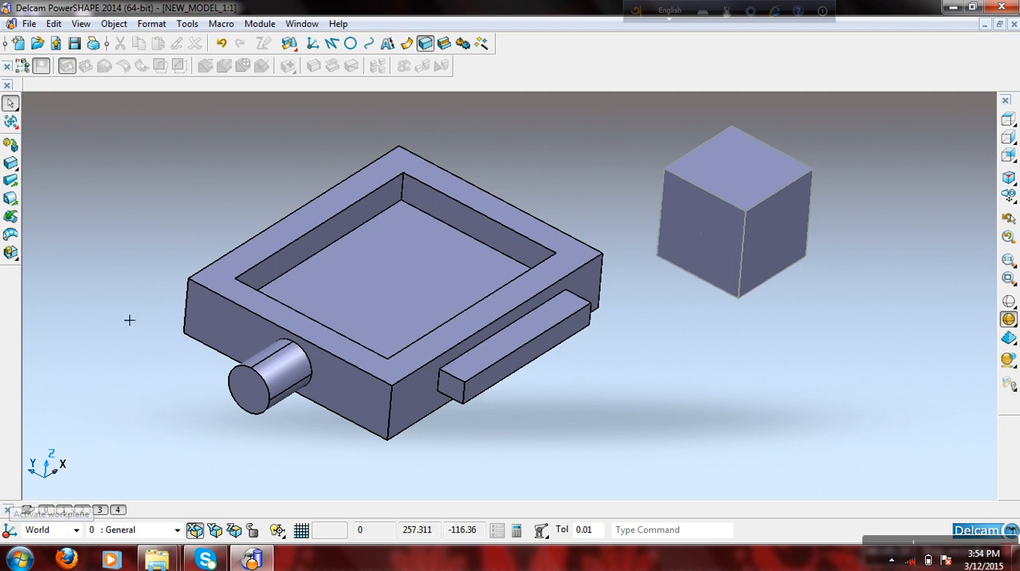
{"action": "left_click", "coordinate": [313, 43]}
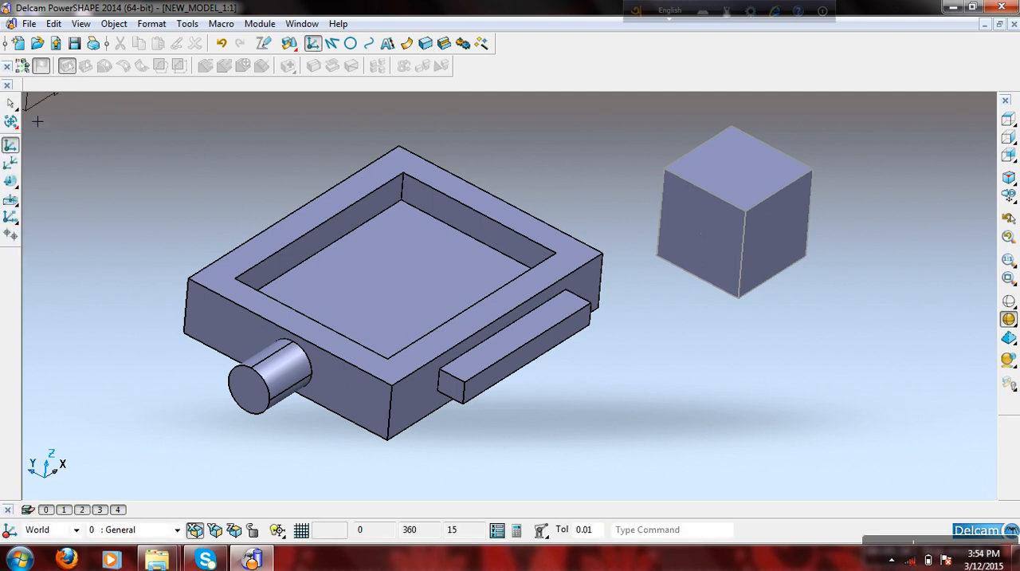
{"action": "mouse_move", "coordinate": [10, 183]}
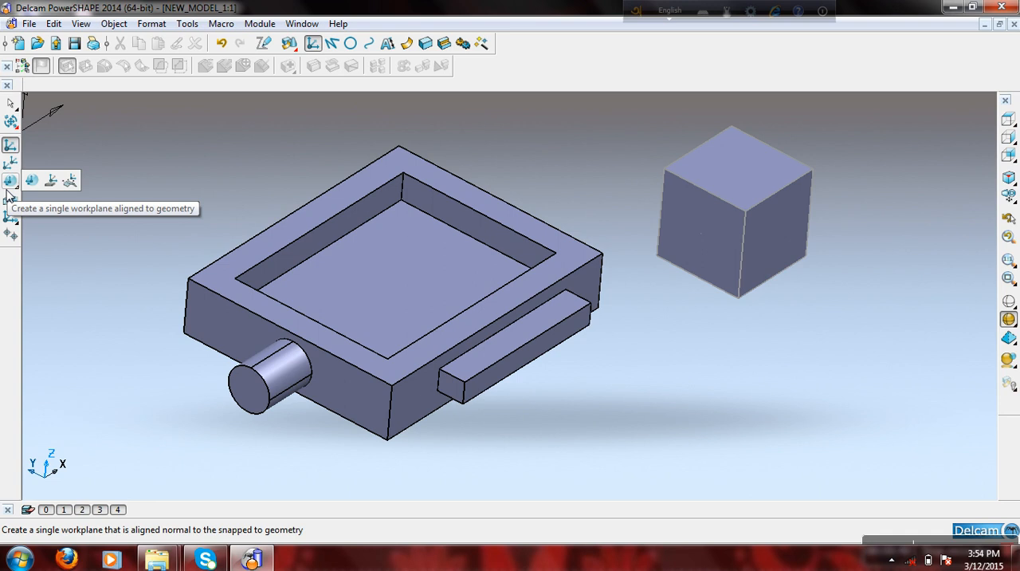
{"action": "left_click", "coordinate": [9, 190]}
{"action": "left_click", "coordinate": [758, 221]}
{"action": "right_click", "coordinate": [566, 148]}
{"action": "key", "text": "Escape"}
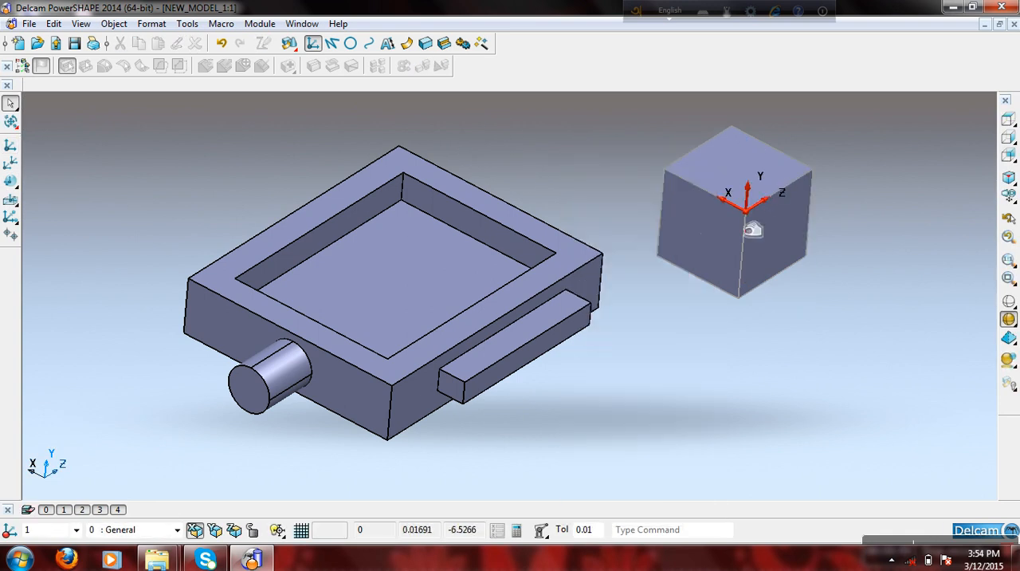
- Activate the World workspace, and make workplane 1 on the cube active again
{"action": "left_click", "coordinate": [76, 530]}
{"action": "left_click", "coordinate": [35, 556]}
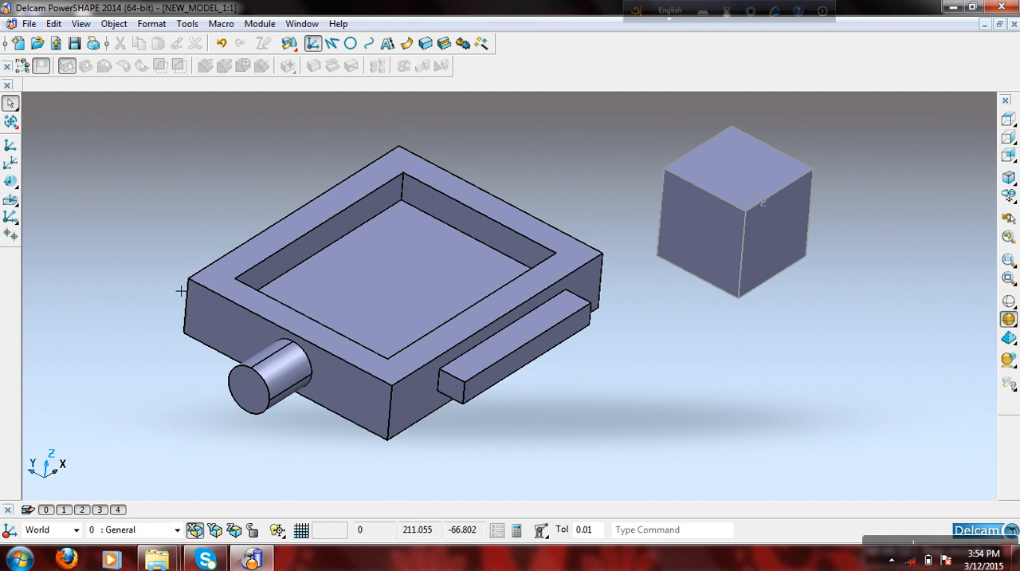
{"action": "left_click", "coordinate": [76, 530]}
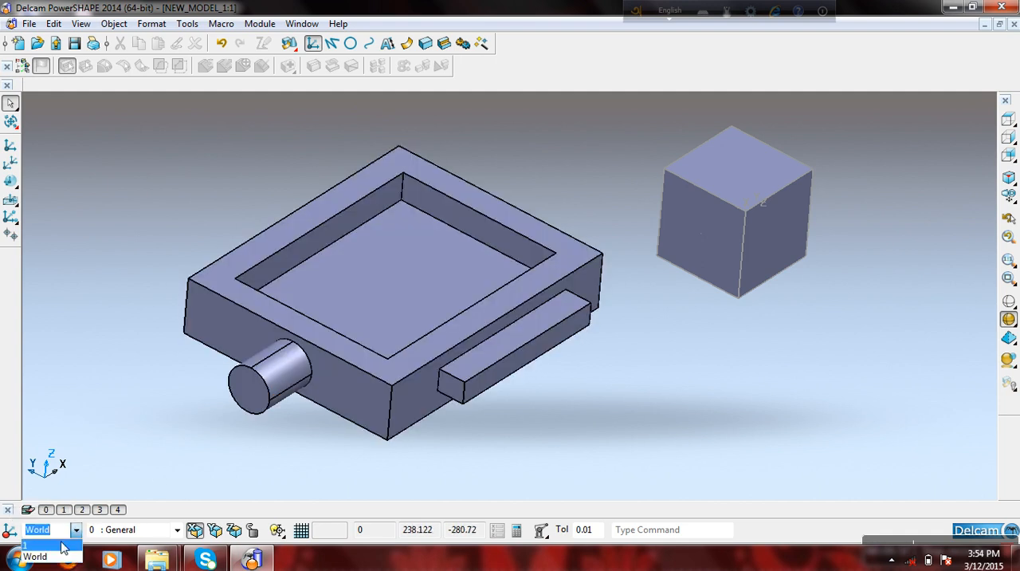
{"action": "left_click", "coordinate": [64, 546]}
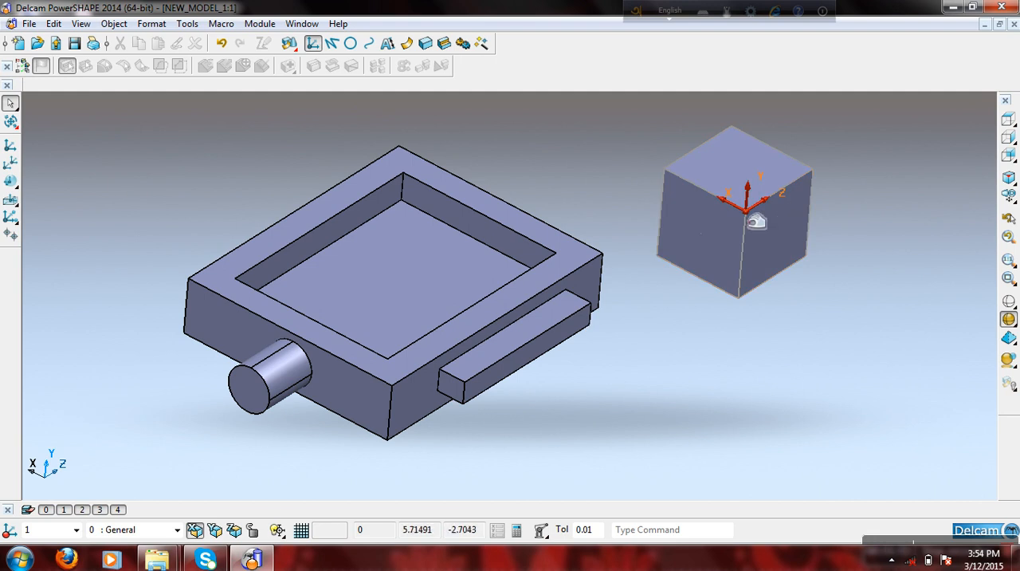
- Cancel placing another workplane and undo the creation of the geometry-aligned workplane on the cube
{"action": "left_click", "coordinate": [746, 212]}
{"action": "left_click", "coordinate": [788, 232]}
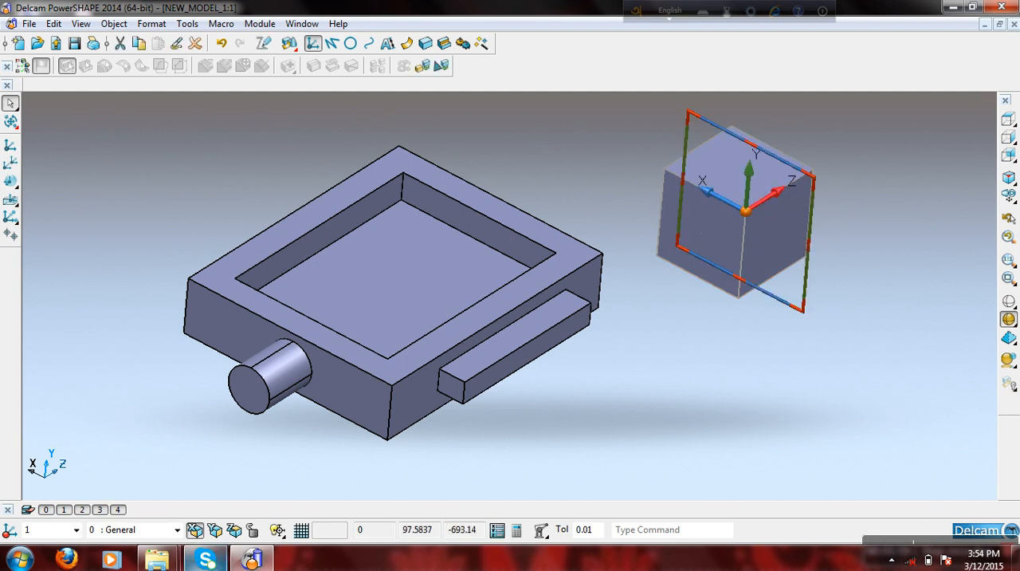
{"action": "left_click", "coordinate": [331, 44]}
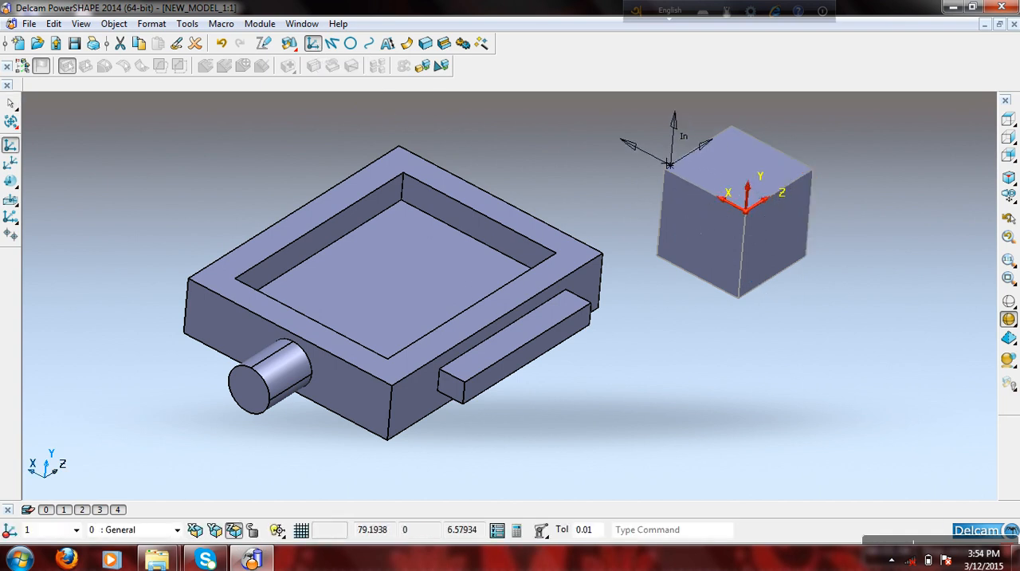
{"action": "right_click", "coordinate": [641, 144]}
{"action": "left_click", "coordinate": [674, 157]}
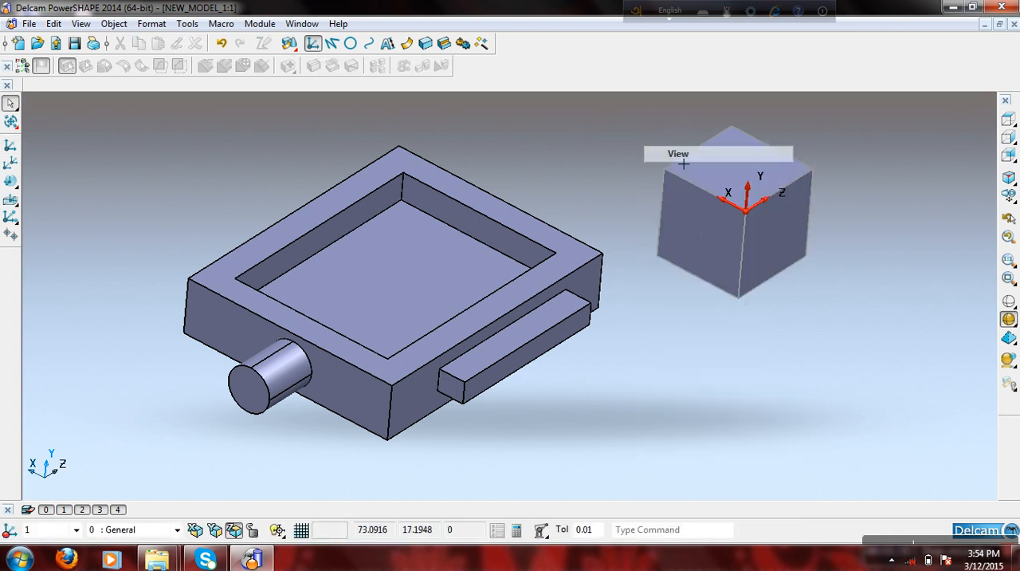
{"action": "left_click", "coordinate": [221, 44]}
{"action": "left_click", "coordinate": [222, 46]}
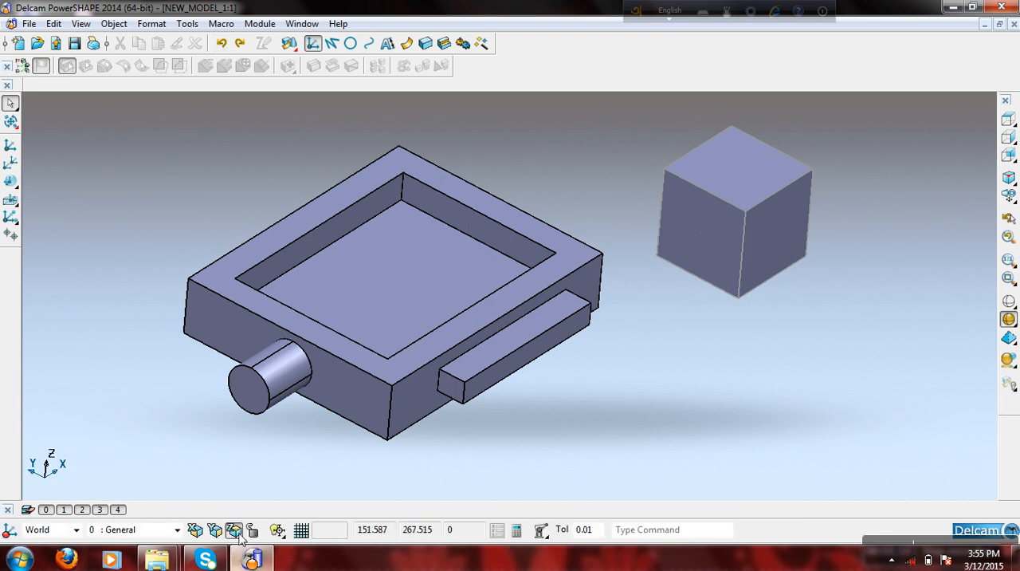
- Create a single workplane with World-parallel axes at the cube's nearest top corner
{"action": "left_click", "coordinate": [10, 144]}
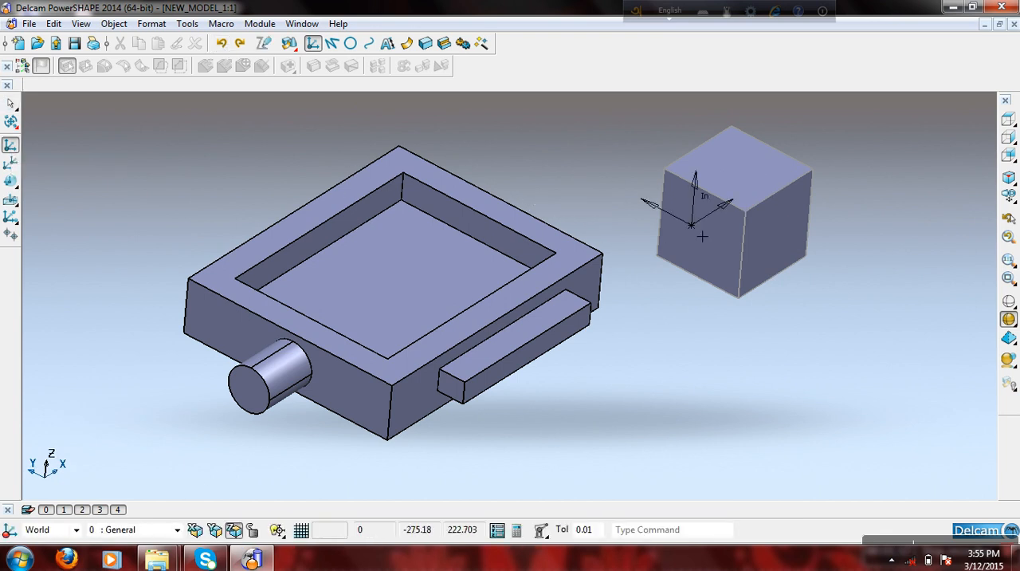
{"action": "left_click", "coordinate": [746, 211]}
{"action": "right_click", "coordinate": [895, 156]}
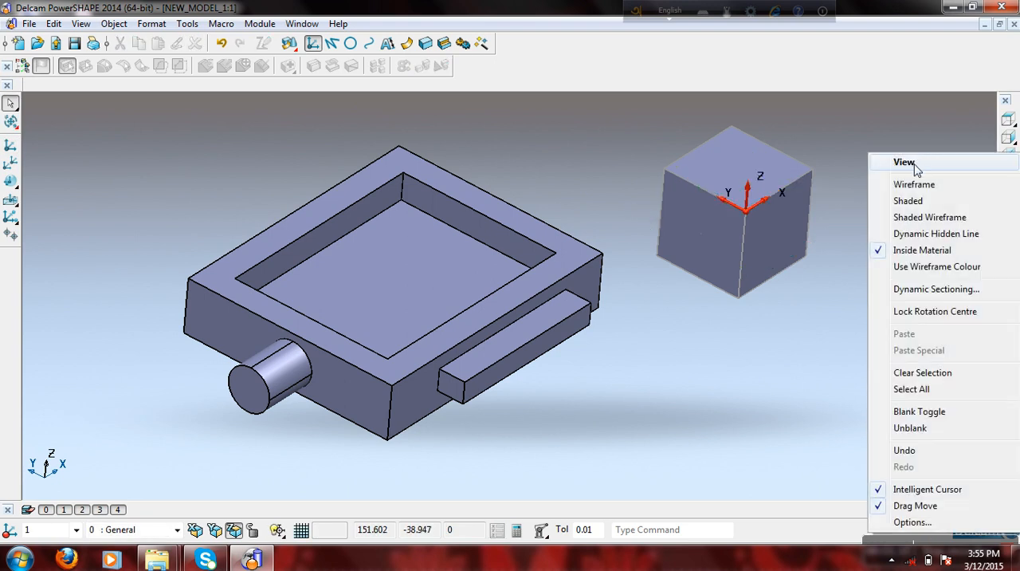
{"action": "left_click", "coordinate": [895, 162]}
{"action": "scroll", "coordinate": [873, 211], "scroll_direction": "up", "scroll_amount": 2}
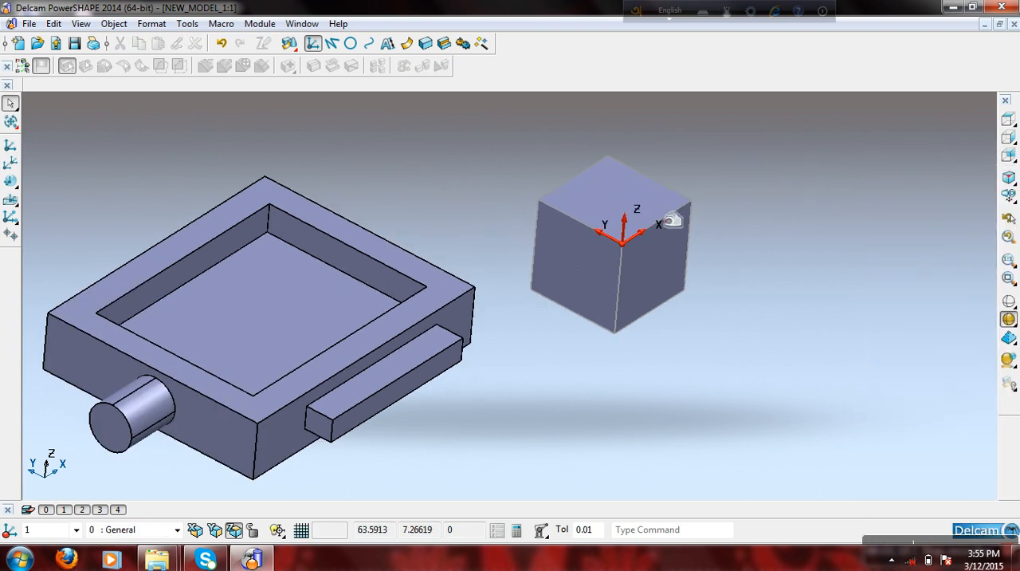
- Draw a full circle on the XY plane centred at X 0, Y 0, Z 0 of the cube's workplane
{"action": "left_click", "coordinate": [351, 43]}
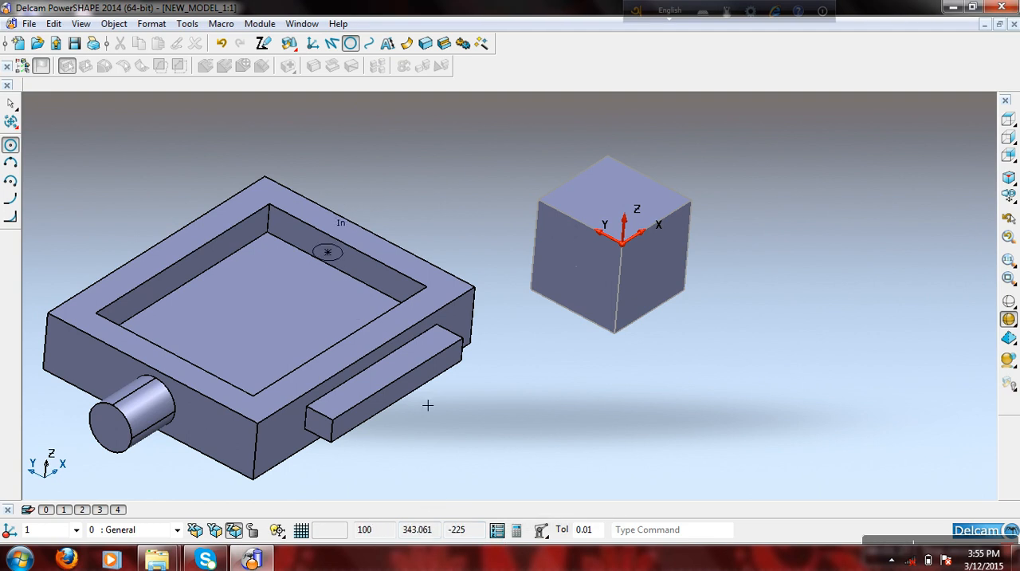
{"action": "left_click", "coordinate": [497, 529]}
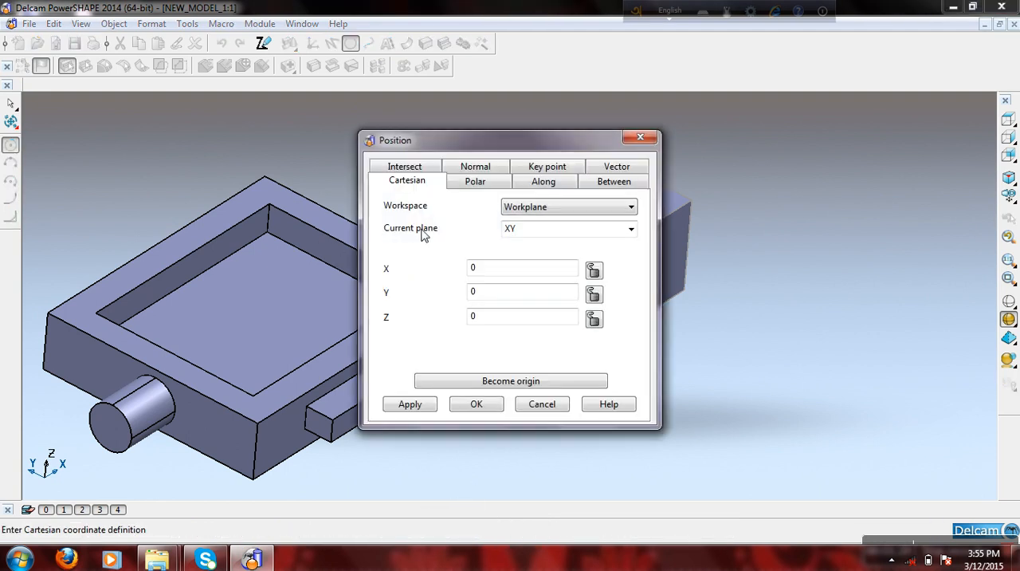
{"action": "left_click", "coordinate": [476, 405]}
{"action": "right_click", "coordinate": [761, 163]}
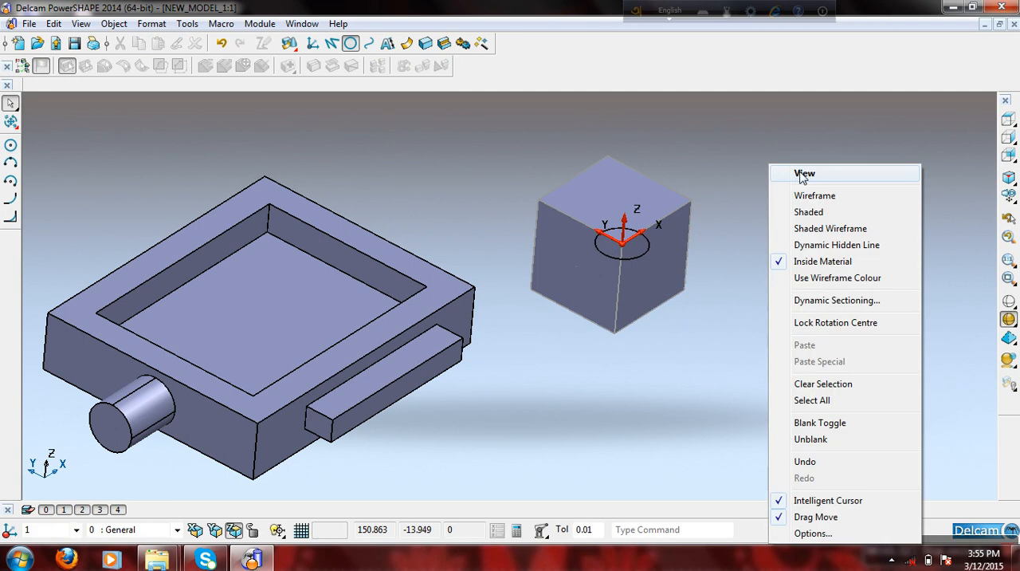
{"action": "key", "text": "Escape"}
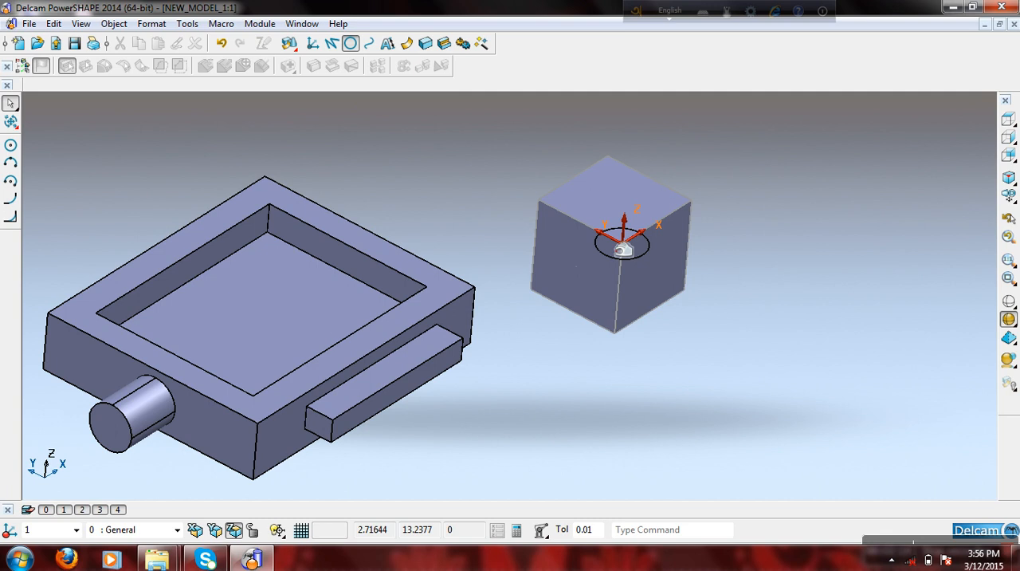
{"action": "middle_click_drag", "start_coordinate": [654, 256], "coordinate": [635, 204]}
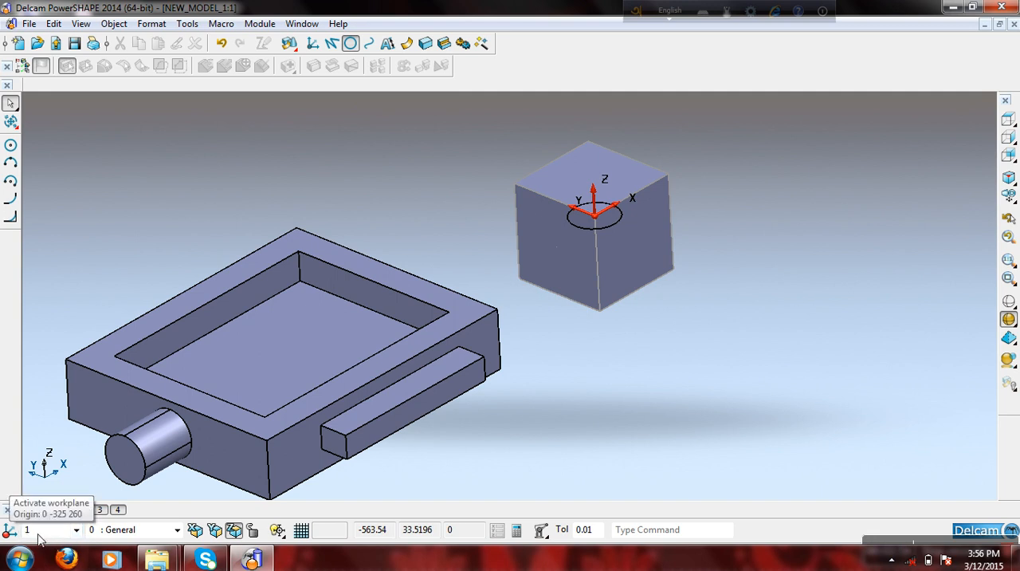
- Activate the World workspace and draw a full circle centred at its origin beneath the pocketed block
{"action": "left_click", "coordinate": [76, 529]}
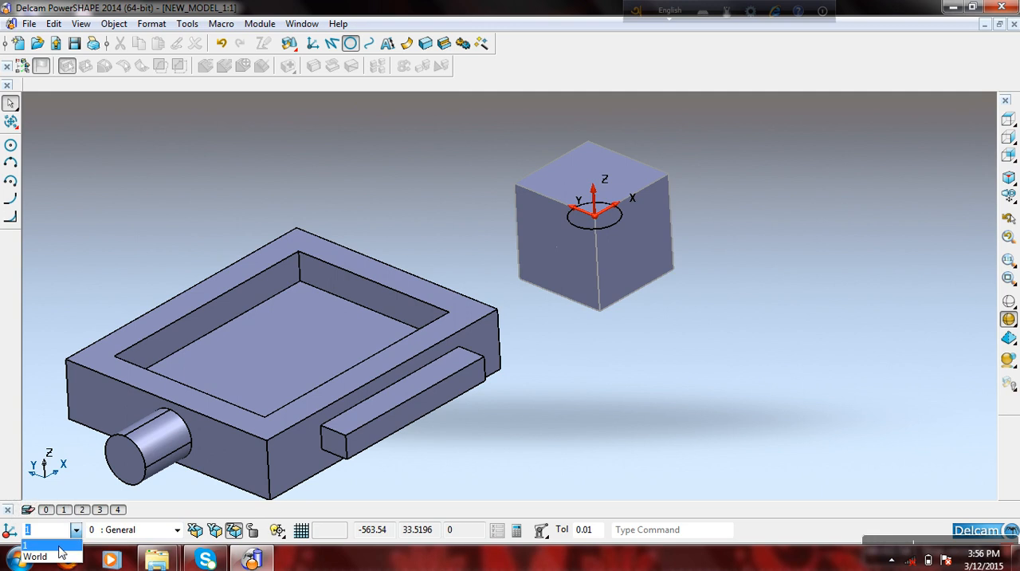
{"action": "left_click", "coordinate": [57, 557]}
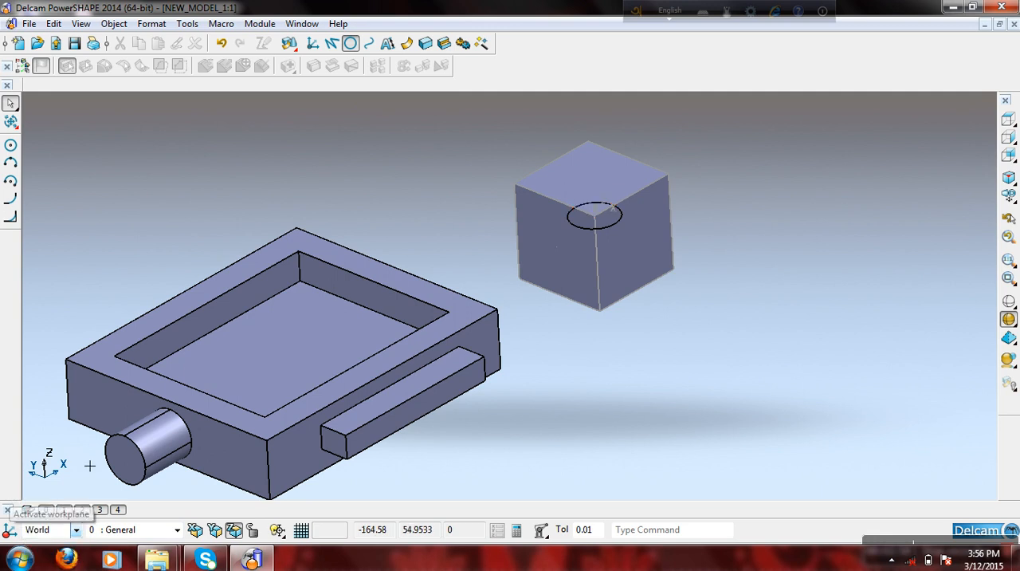
{"action": "left_click", "coordinate": [350, 44]}
{"action": "type", "text": "0"}
{"action": "key", "text": "Return"}
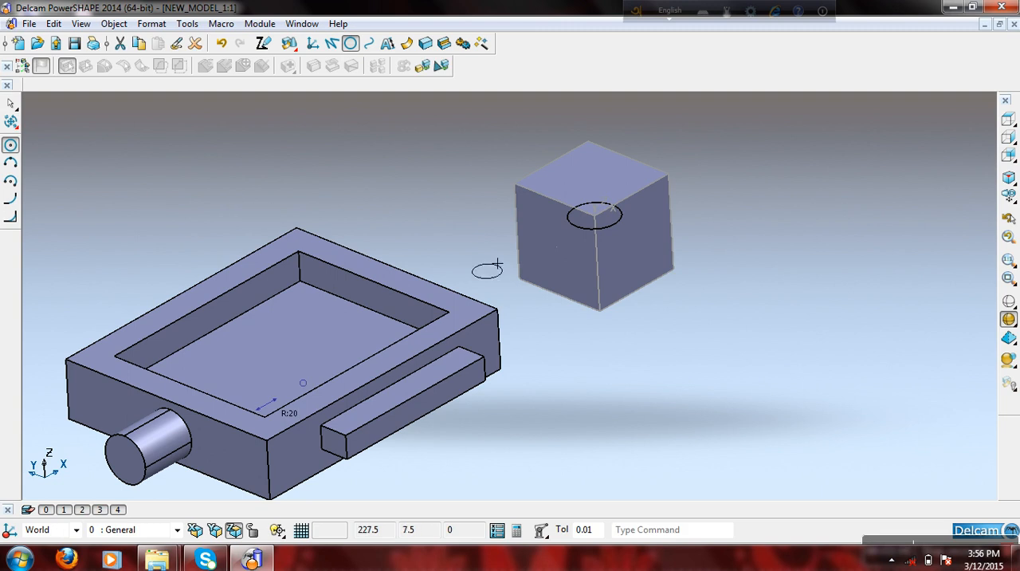
{"action": "right_click", "coordinate": [430, 189]}
{"action": "left_click", "coordinate": [479, 180]}
{"action": "scroll", "coordinate": [446, 295], "scroll_direction": "down", "scroll_amount": 4}
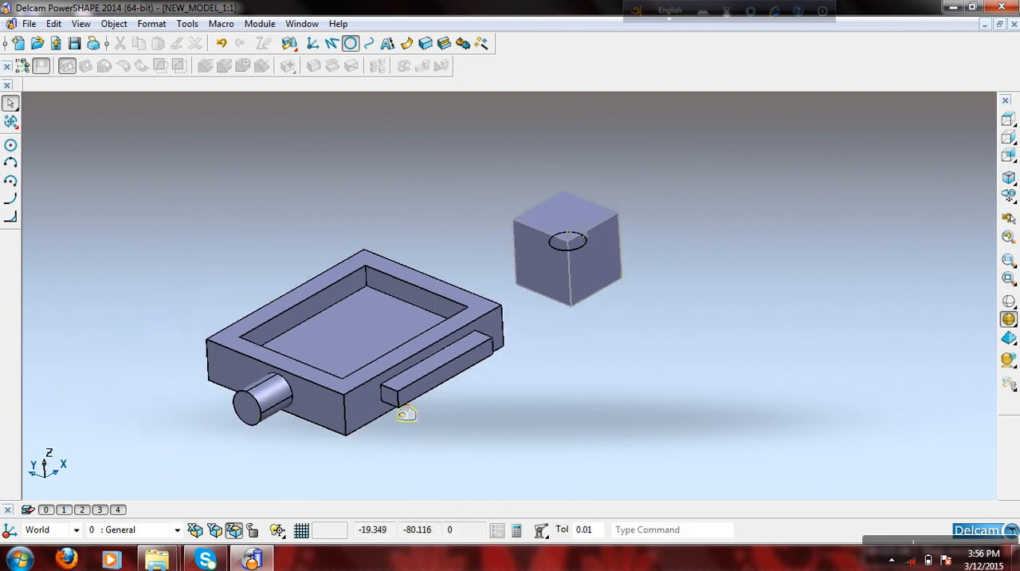
{"action": "middle_click_drag", "start_coordinate": [486, 471], "coordinate": [409, 201]}
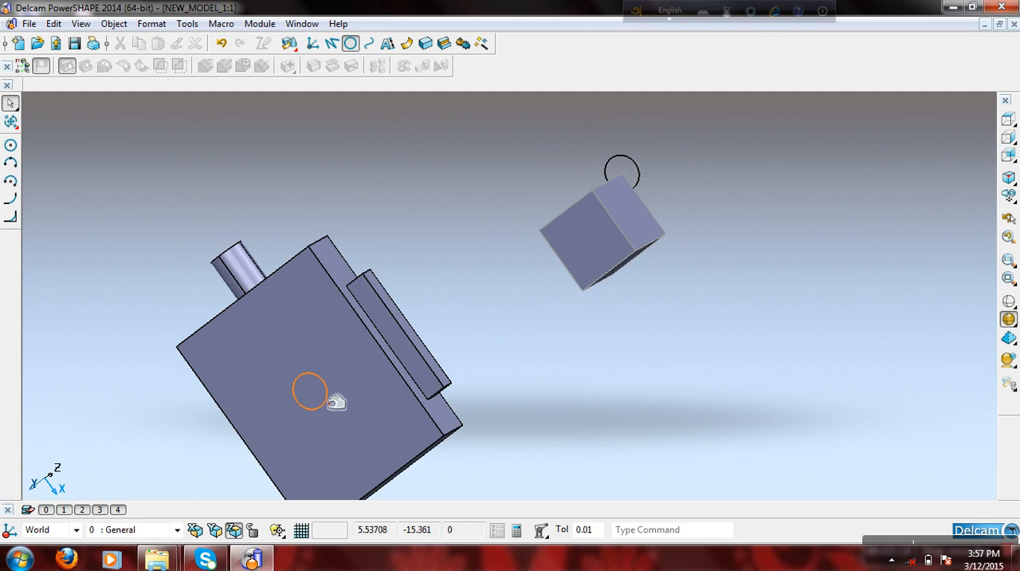
- Create a single workplane at the pocketed block's top corner nearest the cylinder side, at -125, 100, 50
{"action": "left_click", "coordinate": [62, 529]}
{"action": "left_click", "coordinate": [85, 428]}
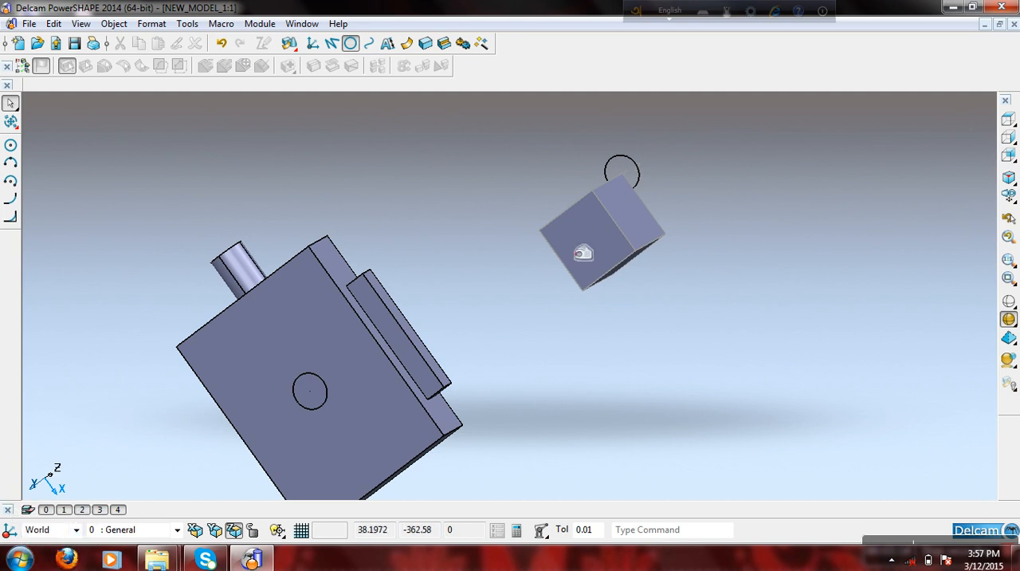
{"action": "scroll", "coordinate": [478, 258], "scroll_direction": "down", "scroll_amount": 3}
{"action": "middle_click_drag", "start_coordinate": [477, 259], "coordinate": [430, 468]}
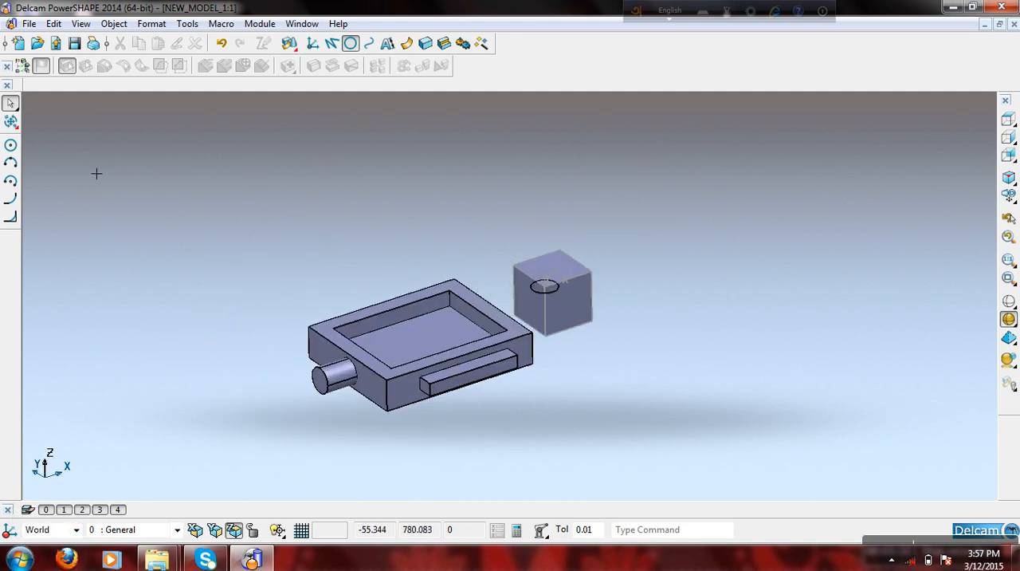
{"action": "left_click", "coordinate": [312, 43]}
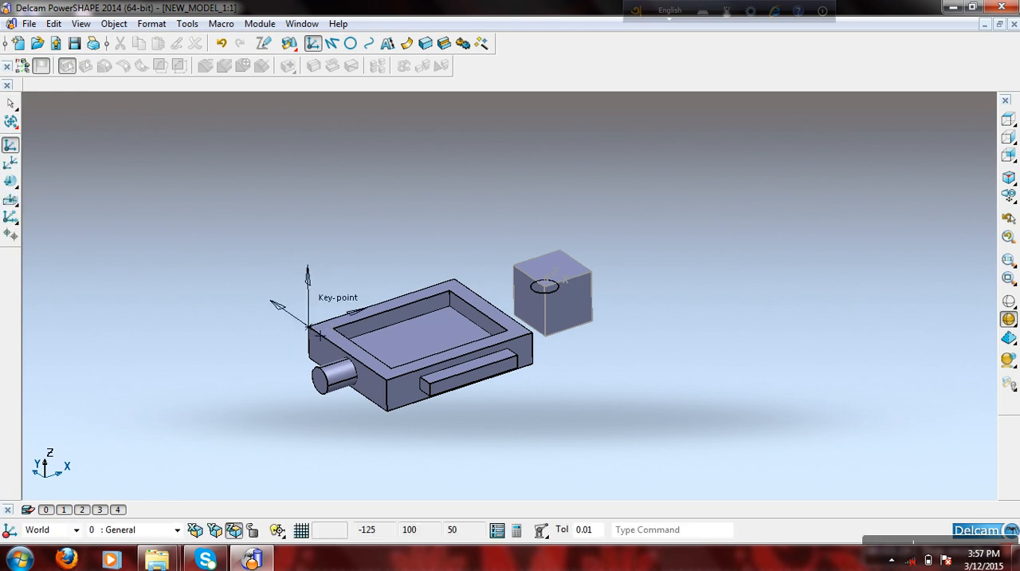
{"action": "left_click", "coordinate": [309, 328]}
{"action": "middle_click_drag", "start_coordinate": [380, 227], "coordinate": [419, 321]}
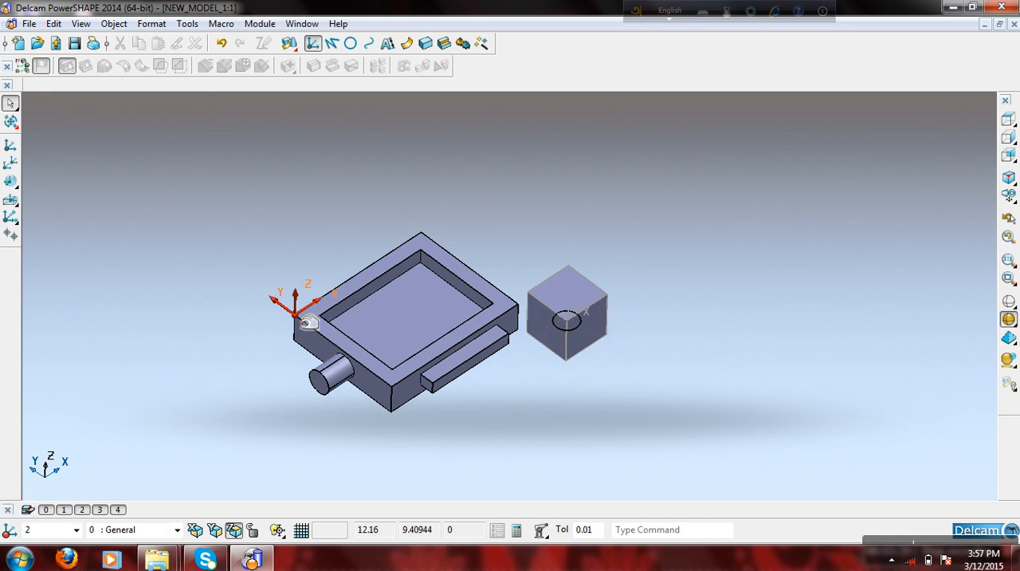
- Review the name, origin and axis settings of the workplane on the pocketed block's corner
{"action": "left_click", "coordinate": [302, 319]}
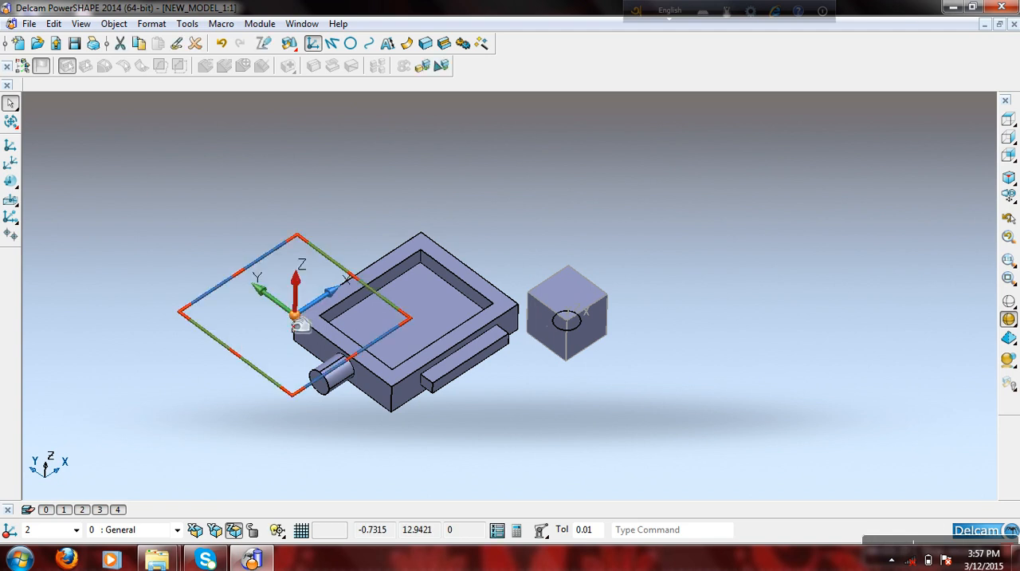
{"action": "right_click", "coordinate": [301, 319]}
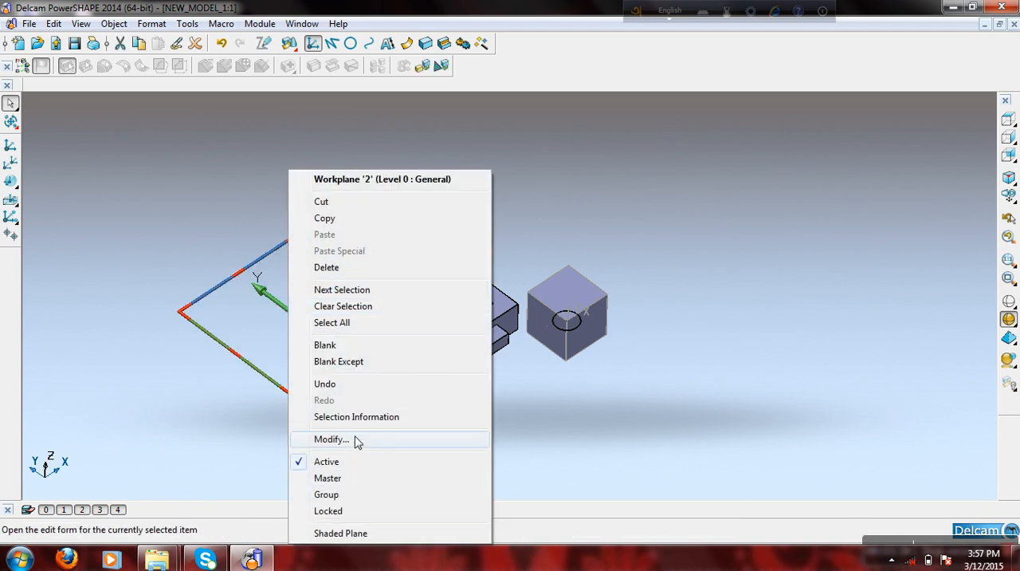
{"action": "left_click", "coordinate": [356, 441]}
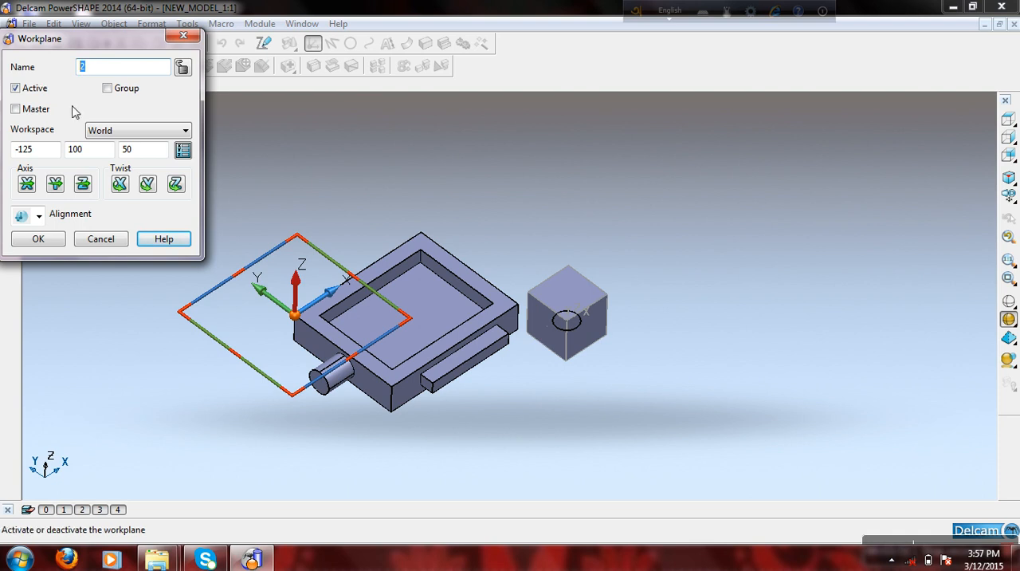
{"action": "left_click", "coordinate": [46, 237]}
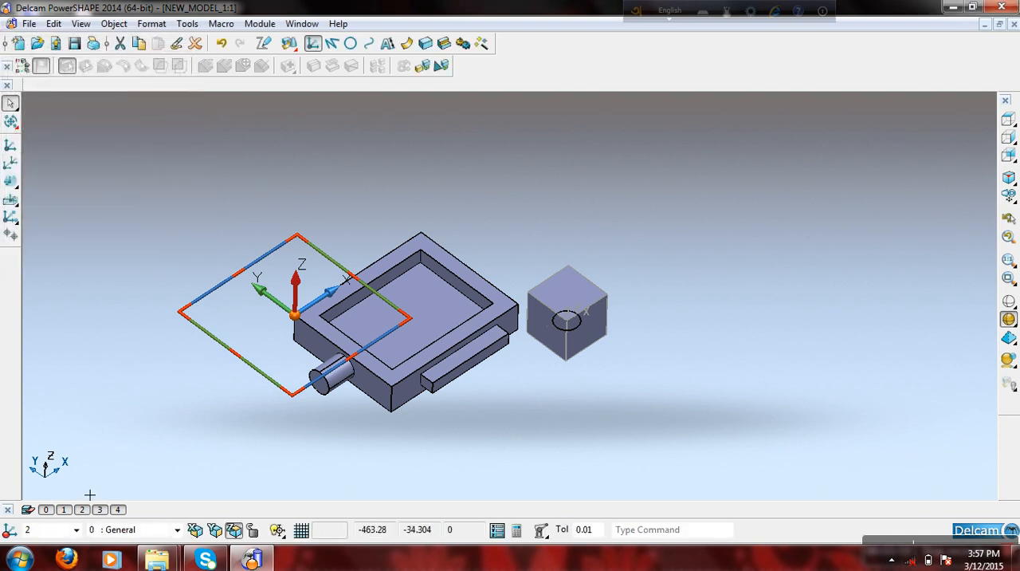
{"action": "left_click", "coordinate": [174, 287]}
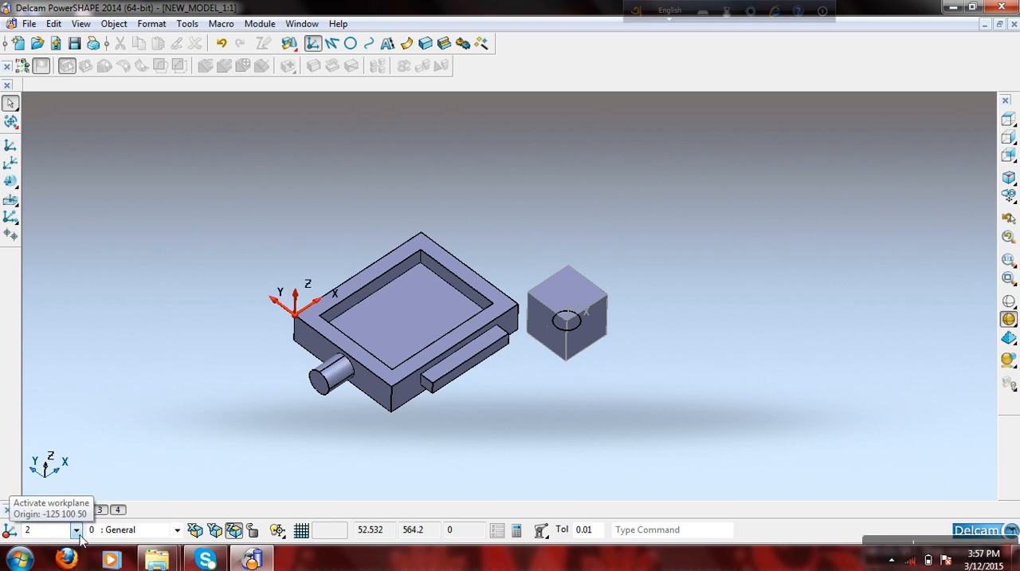
- Activate workplane 1 on the cube, and switch back to the World workspace
{"action": "left_click", "coordinate": [78, 531]}
{"action": "left_click", "coordinate": [40, 548]}
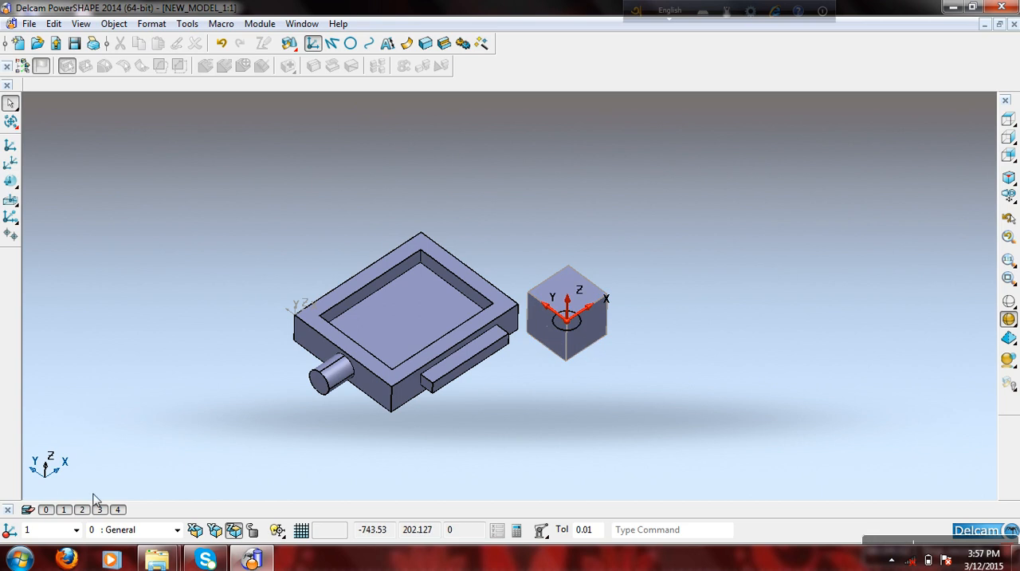
{"action": "left_click", "coordinate": [75, 531]}
{"action": "left_click", "coordinate": [36, 545]}
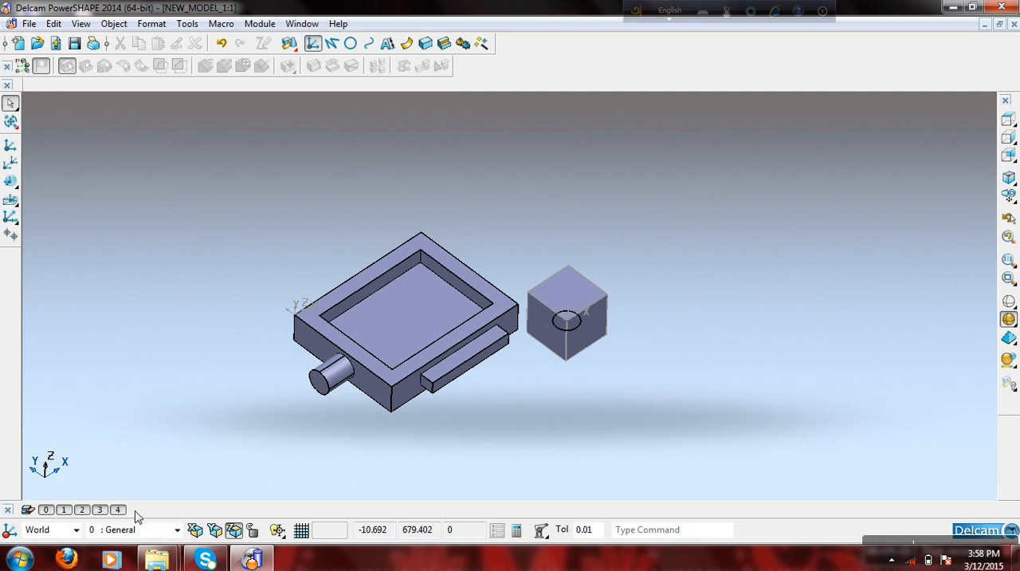
- Toggle the visibility of level 0 (General) off and on to check which objects it holds
{"action": "left_click", "coordinate": [46, 511]}
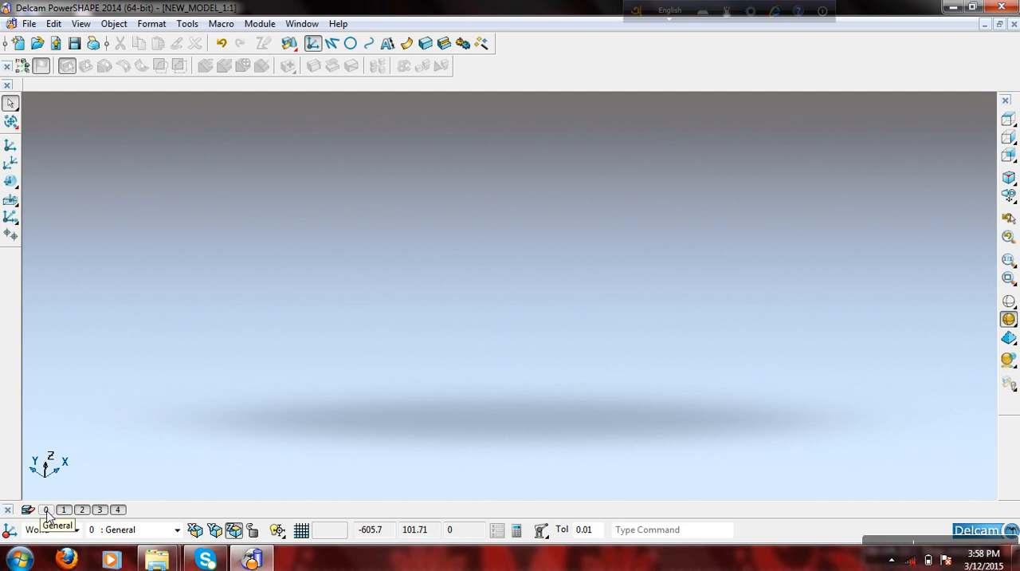
{"action": "left_click", "coordinate": [46, 511]}
{"action": "left_click", "coordinate": [46, 511]}
{"action": "left_click", "coordinate": [46, 511]}
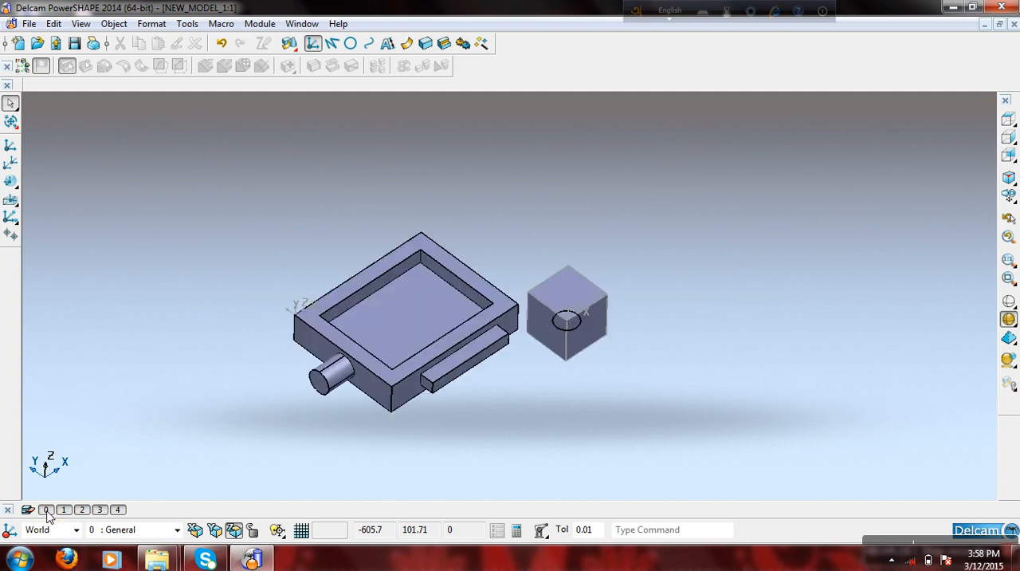
{"action": "left_click", "coordinate": [46, 511]}
{"action": "left_click", "coordinate": [46, 511]}
- Make level 2 : Wireframes the active level
{"action": "left_click", "coordinate": [1008, 120]}
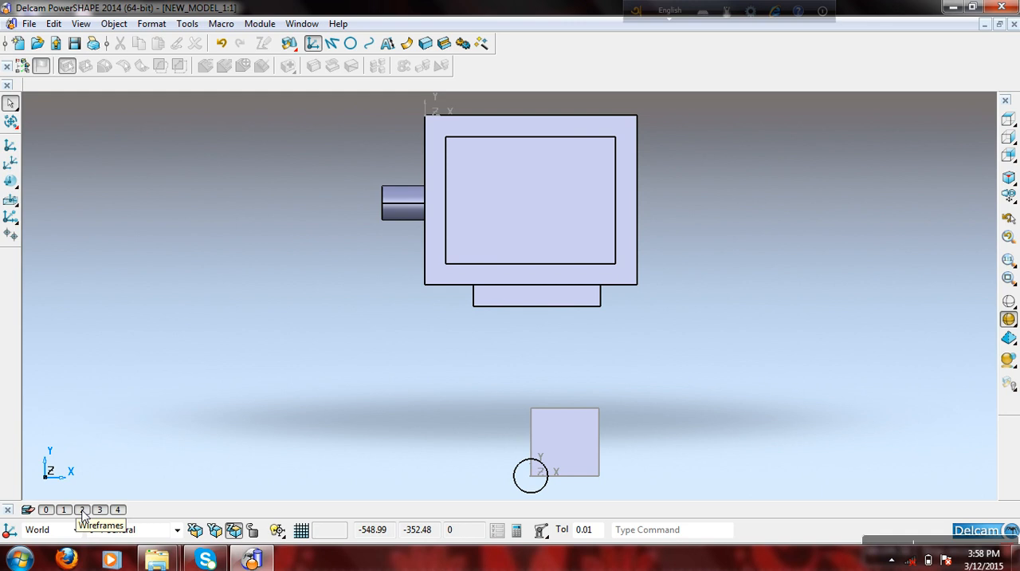
{"action": "left_click", "coordinate": [176, 532]}
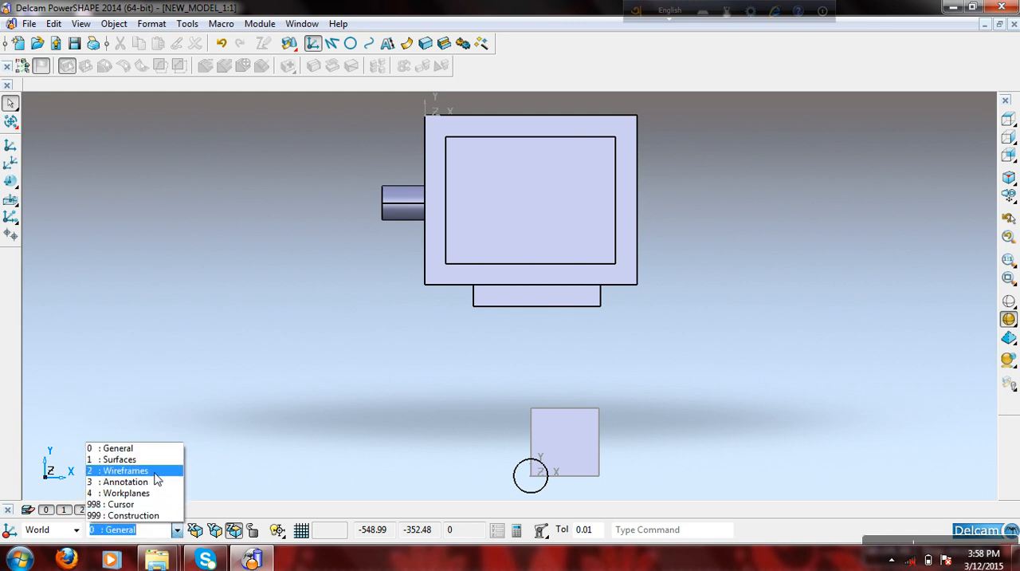
{"action": "left_click", "coordinate": [157, 478]}
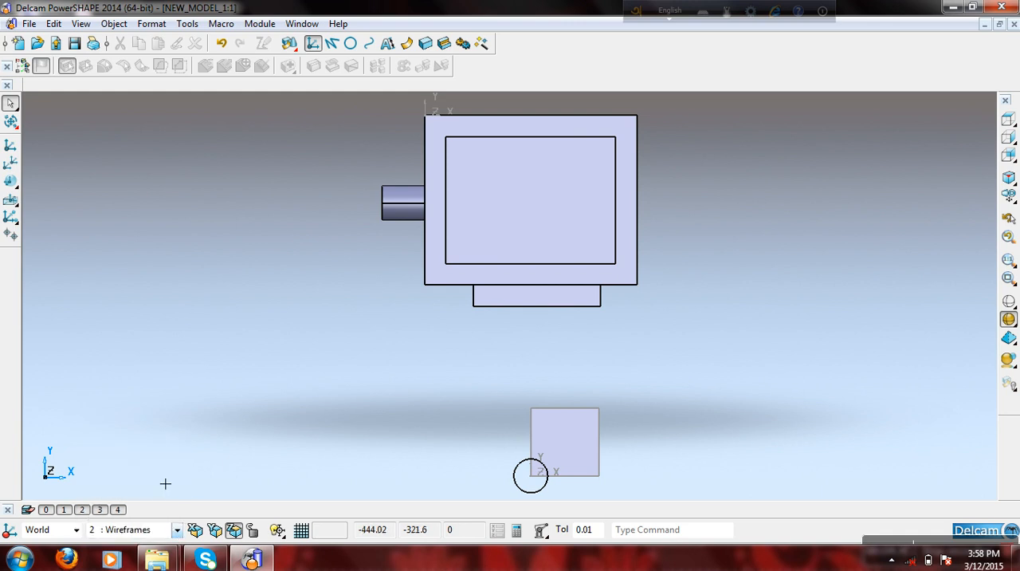
- Draw four overlapping full circles of radius 40 in a vertical column away from the block on its cylinder side
{"action": "left_click", "coordinate": [351, 43]}
{"action": "left_click", "coordinate": [203, 225]}
{"action": "left_click", "coordinate": [203, 267]}
{"action": "left_click", "coordinate": [204, 301]}
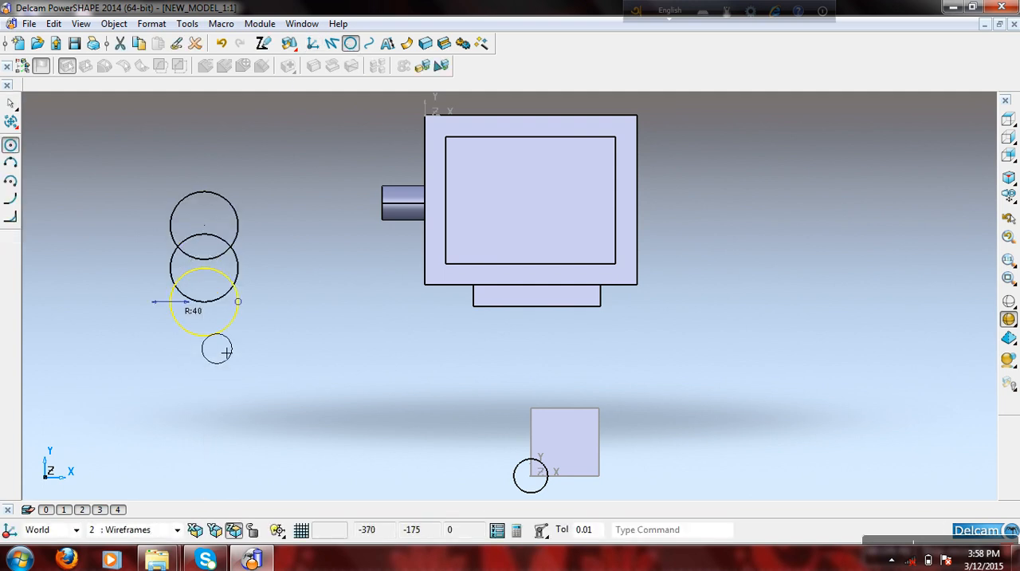
{"action": "left_click", "coordinate": [204, 335]}
{"action": "right_click", "coordinate": [307, 192]}
{"action": "left_click", "coordinate": [343, 200]}
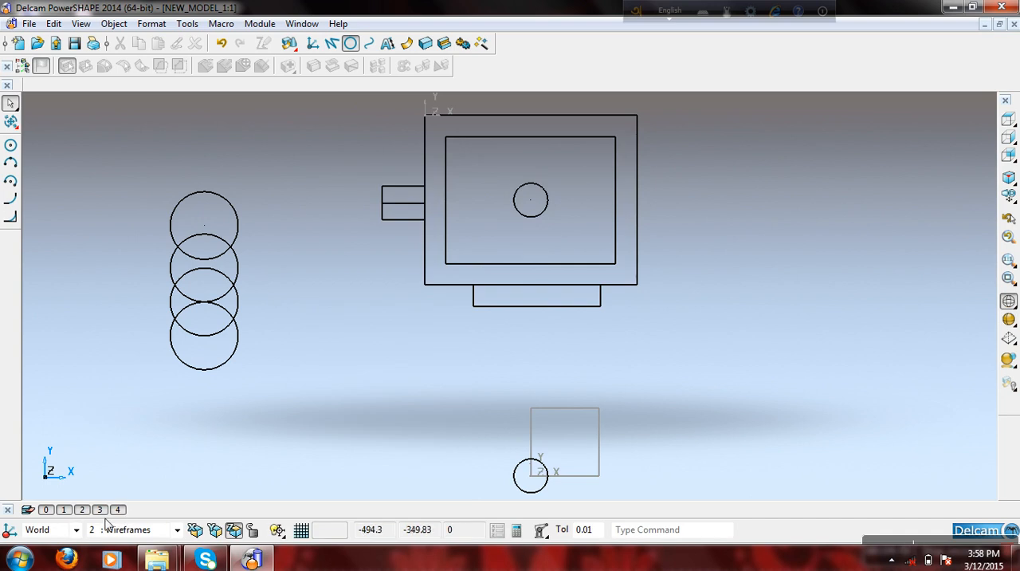
- Check which level the lowest circle of the column is on, and toggle level 2's visibility off and on
{"action": "right_click", "coordinate": [242, 367]}
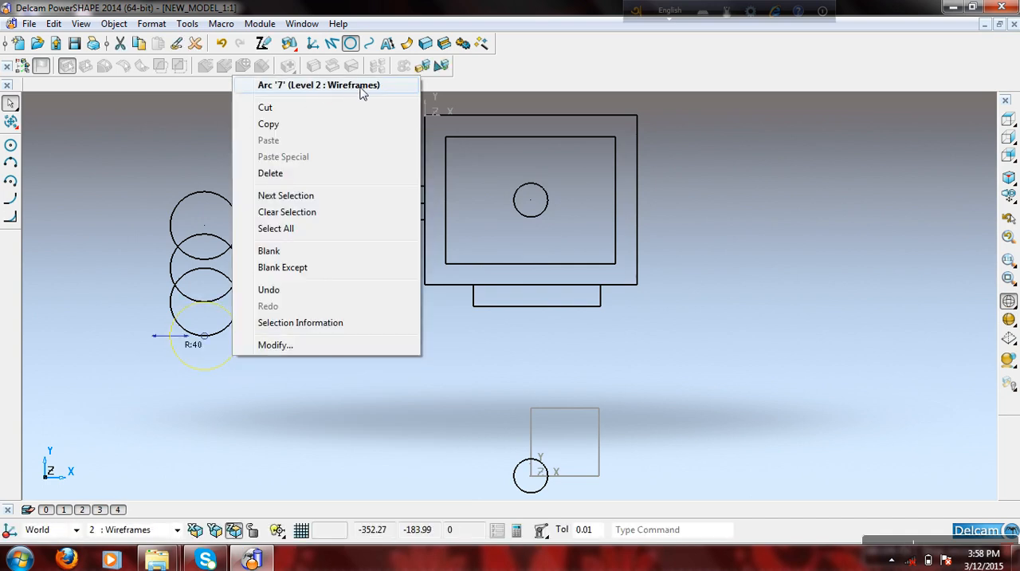
{"action": "left_click", "coordinate": [137, 176]}
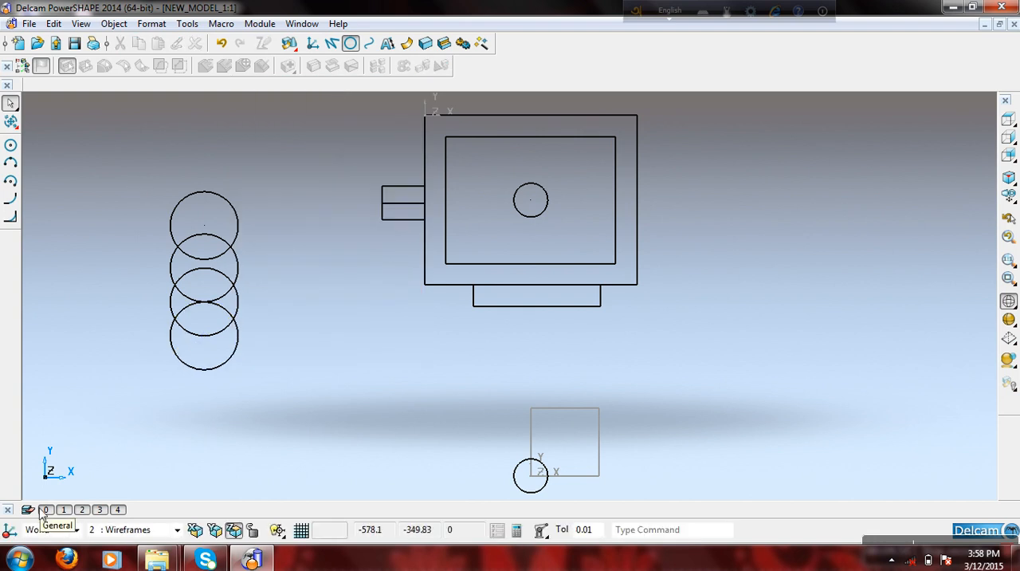
{"action": "left_click", "coordinate": [83, 509]}
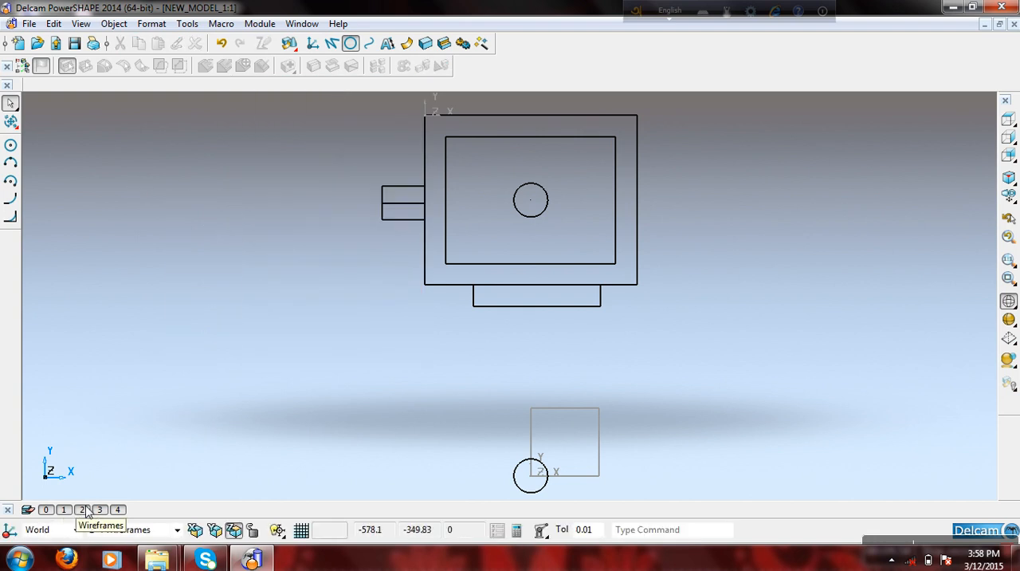
{"action": "left_click", "coordinate": [83, 510]}
{"action": "left_click", "coordinate": [83, 510]}
{"action": "left_click", "coordinate": [83, 510]}
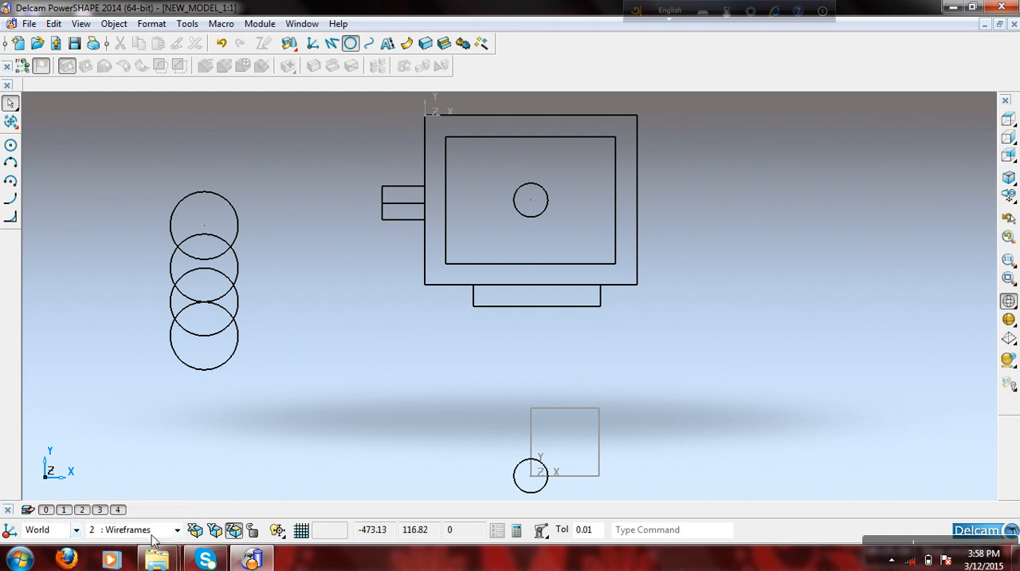
- Set the active level back to 0 : General
{"action": "left_click", "coordinate": [178, 530]}
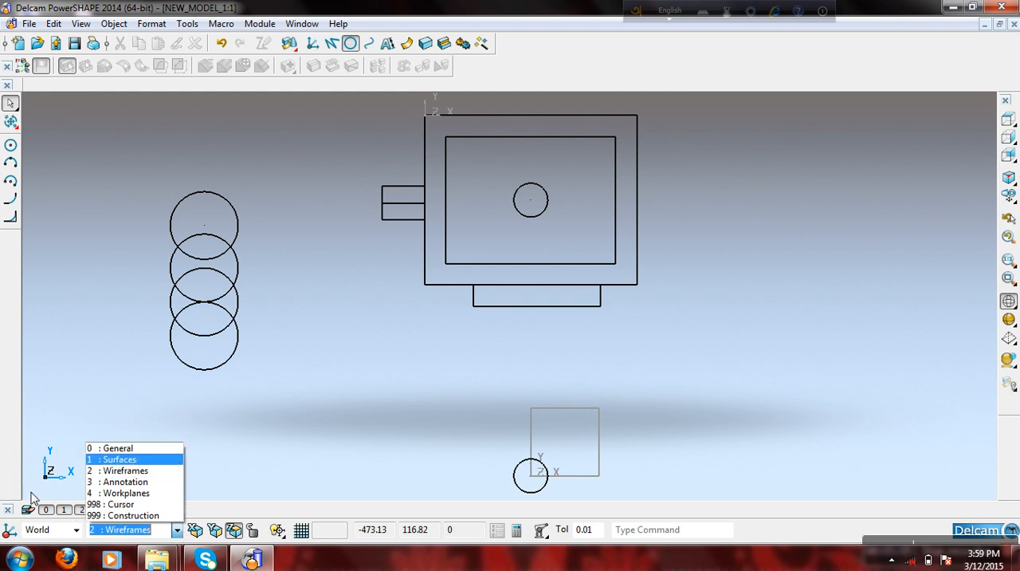
{"action": "left_click", "coordinate": [140, 449]}
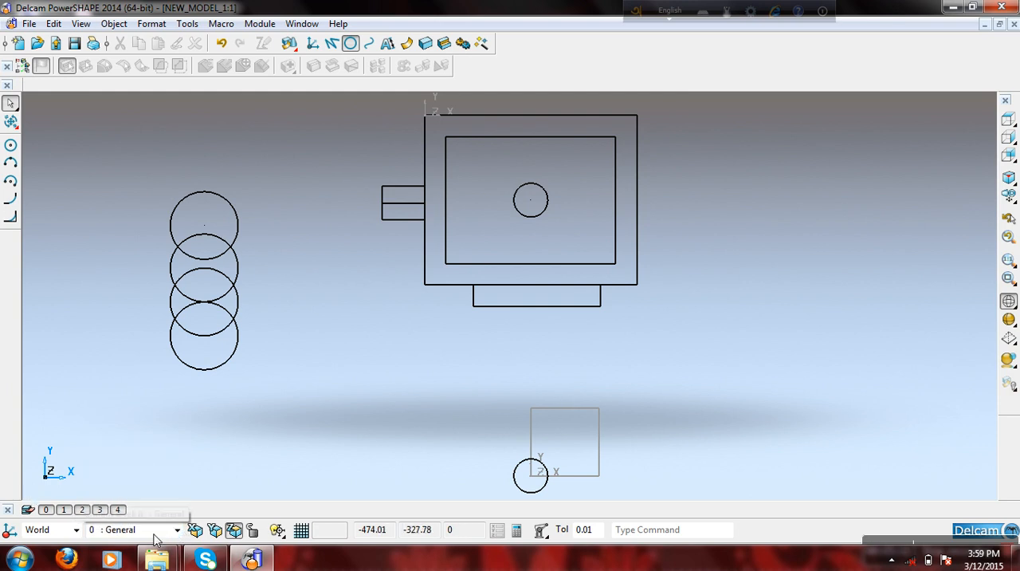
{"action": "left_click", "coordinate": [179, 530]}
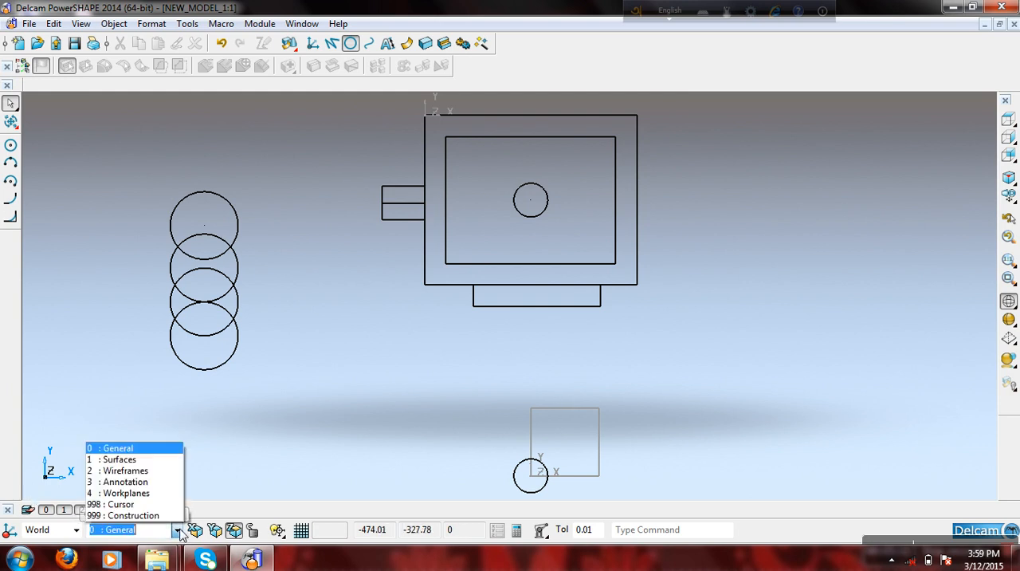
{"action": "left_click", "coordinate": [149, 450]}
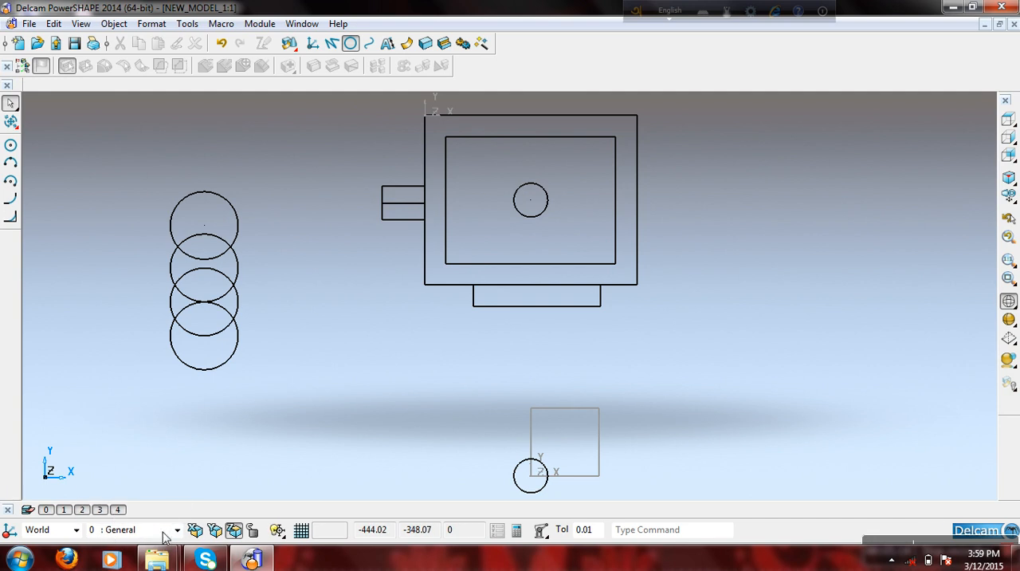
- Examine the level list, including the names and on/off states of levels 0 to 9
{"action": "left_click", "coordinate": [27, 510]}
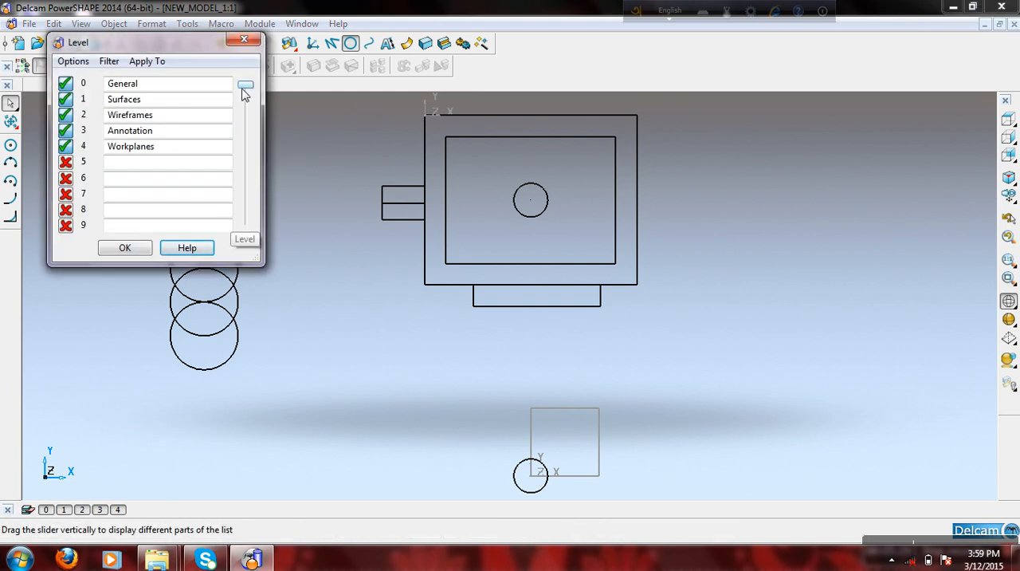
{"action": "mouse_move", "coordinate": [247, 89]}
{"action": "left_mouse_down"}
{"action": "mouse_move", "coordinate": [255, 247]}
{"action": "mouse_move", "coordinate": [265, 150]}
{"action": "mouse_move", "coordinate": [257, 83]}
{"action": "left_mouse_up"}
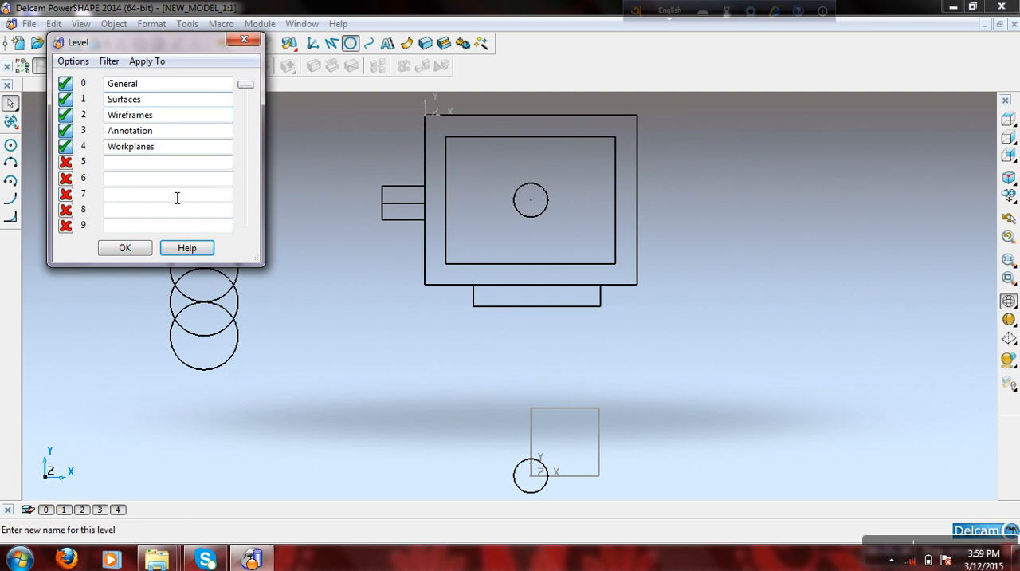
{"action": "left_click", "coordinate": [128, 248]}
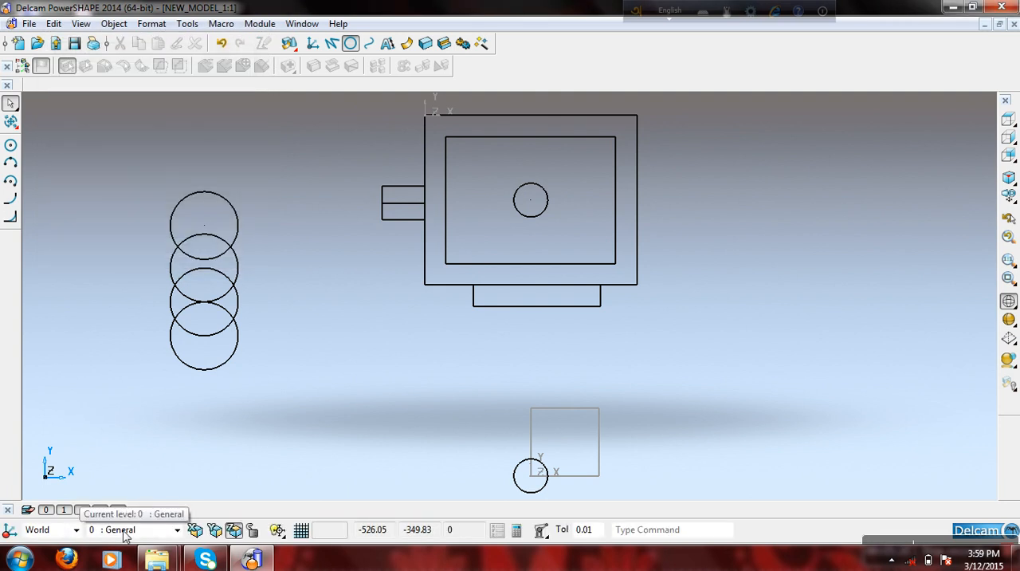
{"action": "left_click", "coordinate": [28, 510]}
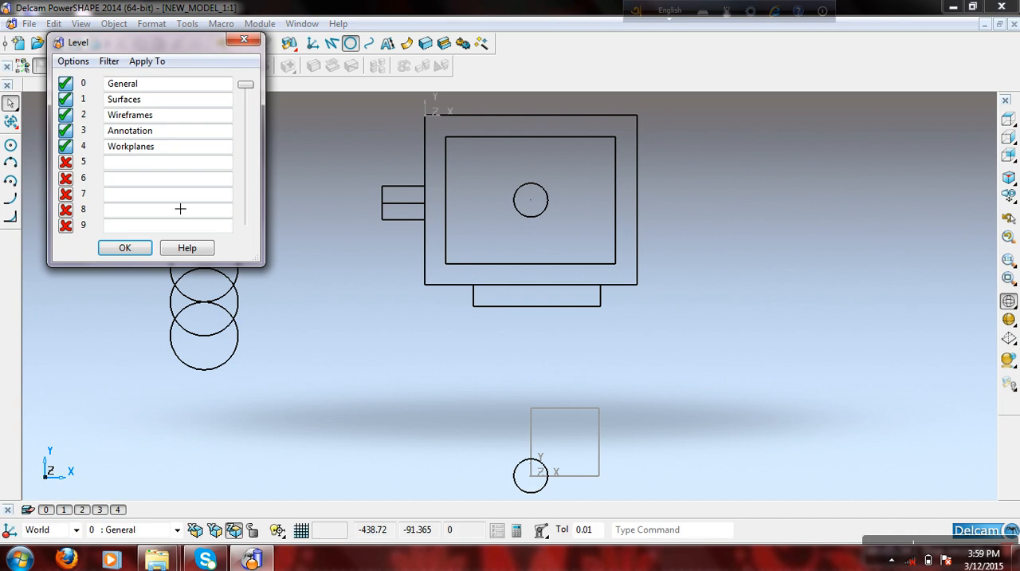
{"action": "left_click", "coordinate": [182, 119]}
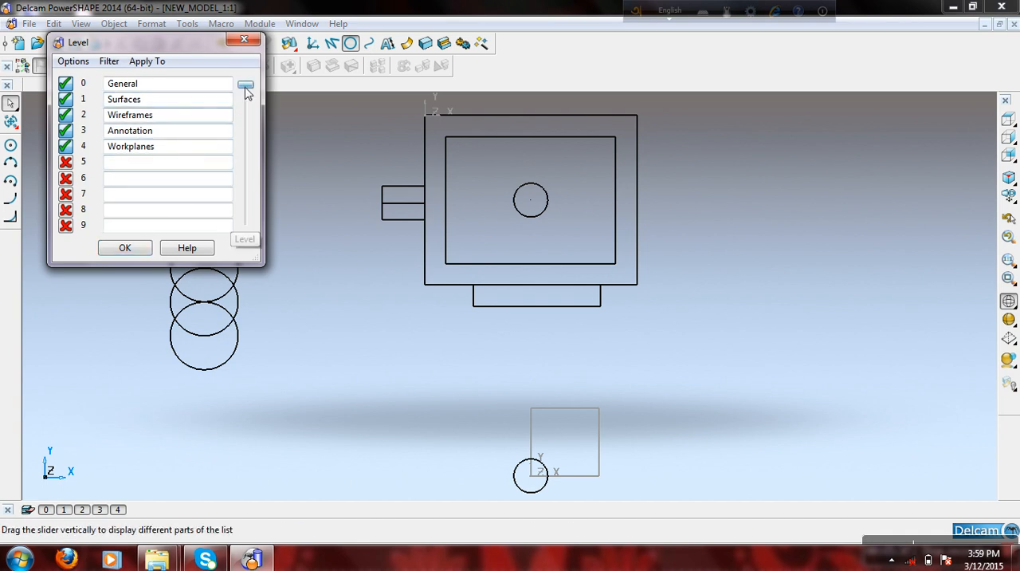
{"action": "left_click", "coordinate": [168, 151]}
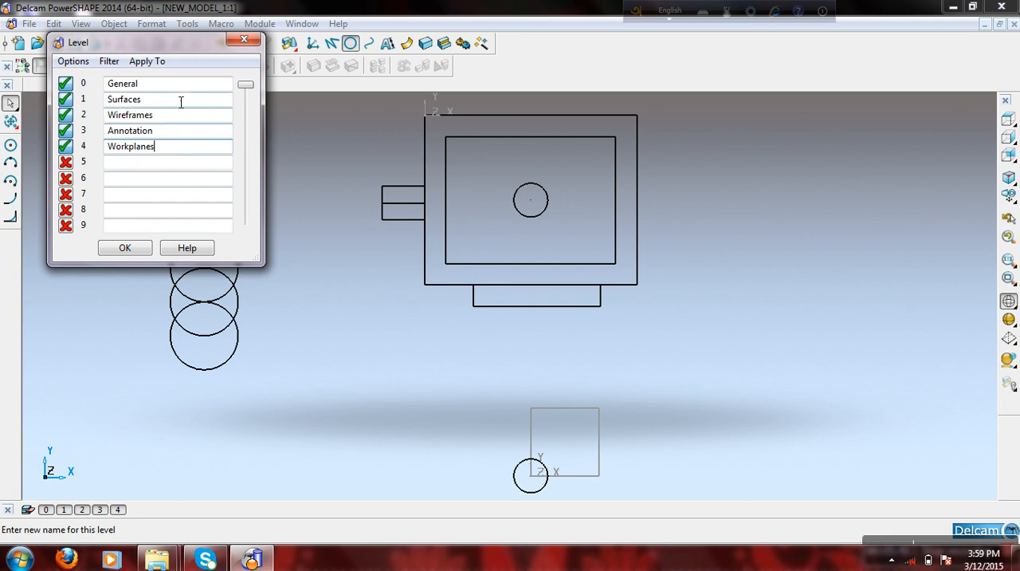
{"action": "left_click", "coordinate": [178, 121]}
{"action": "left_click", "coordinate": [181, 133]}
{"action": "left_click", "coordinate": [180, 148]}
{"action": "left_click", "coordinate": [249, 84]}
{"action": "left_click_drag", "start_coordinate": [250, 89], "coordinate": [289, 70]}
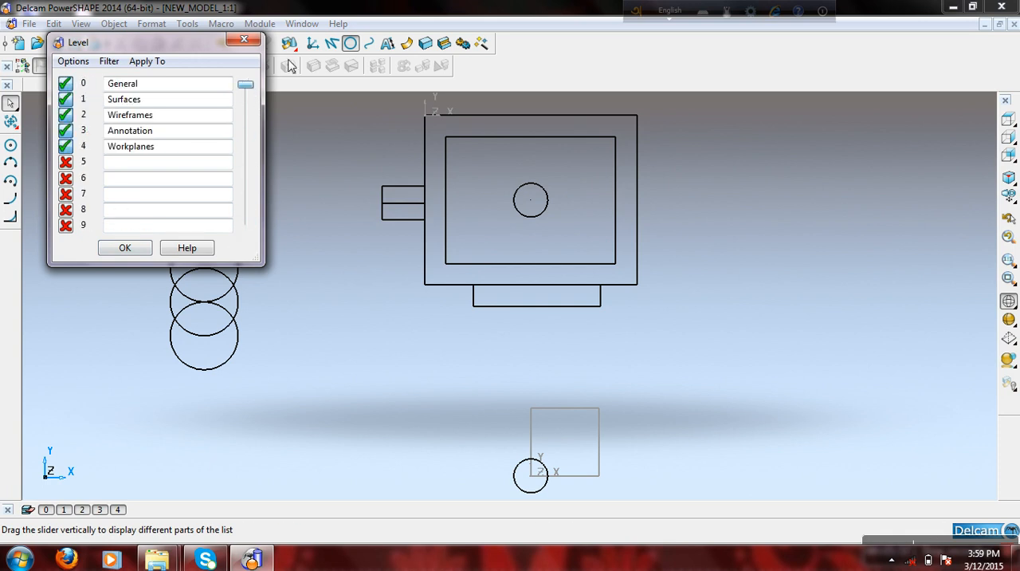
- Name level 5 "hj" in the level list and accept the list
{"action": "left_click", "coordinate": [144, 165]}
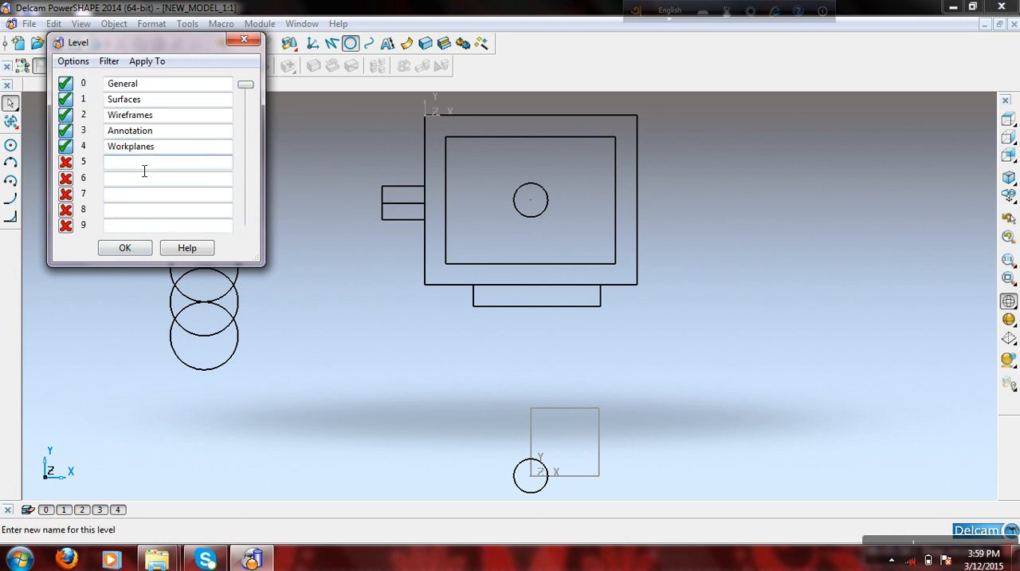
{"action": "type", "text": "hj"}
{"action": "left_click", "coordinate": [129, 249]}
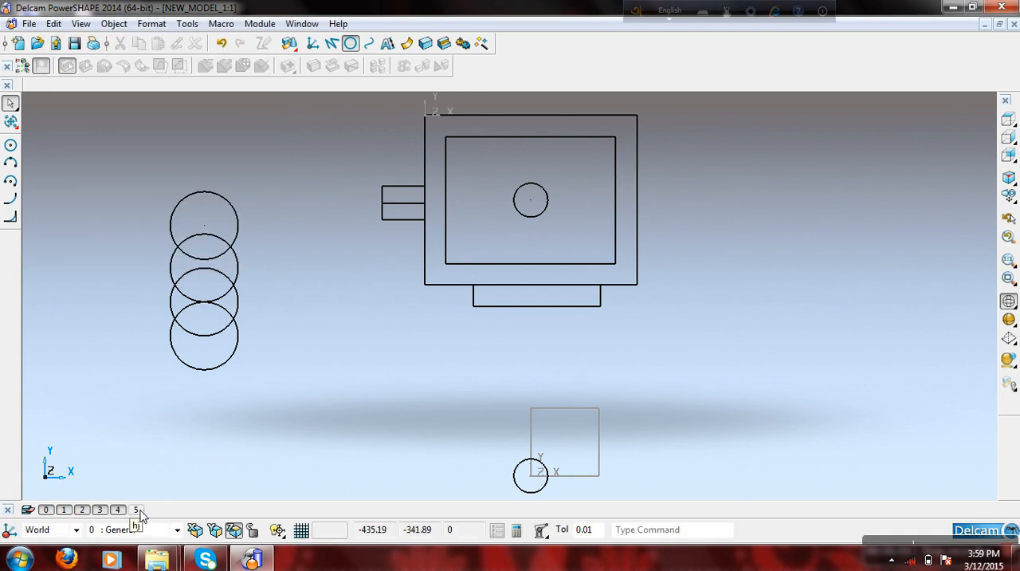
- Make level 5 : hj the active level and switch it on
{"action": "left_click", "coordinate": [176, 529]}
{"action": "left_click", "coordinate": [162, 494]}
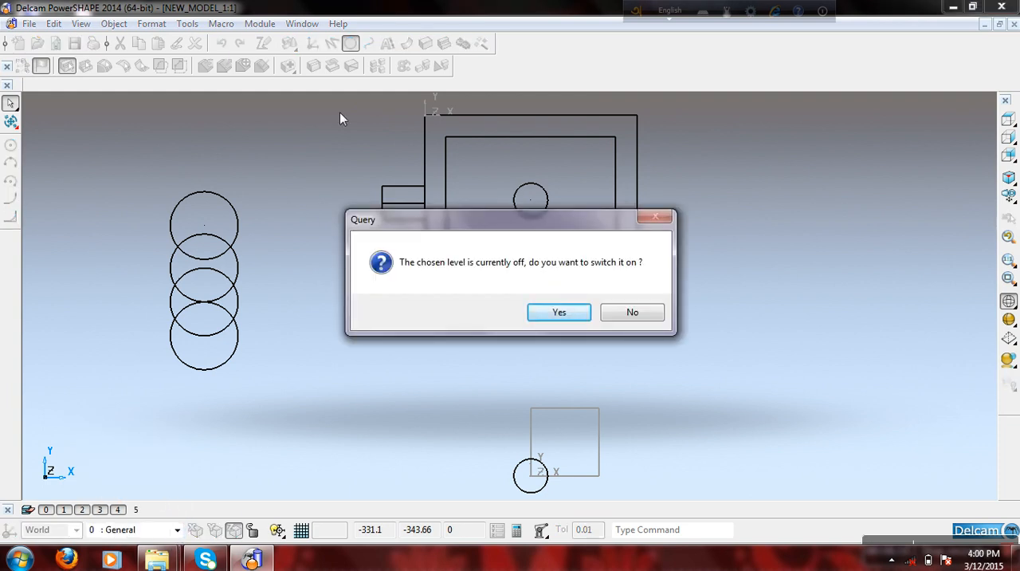
{"action": "left_click", "coordinate": [568, 311]}
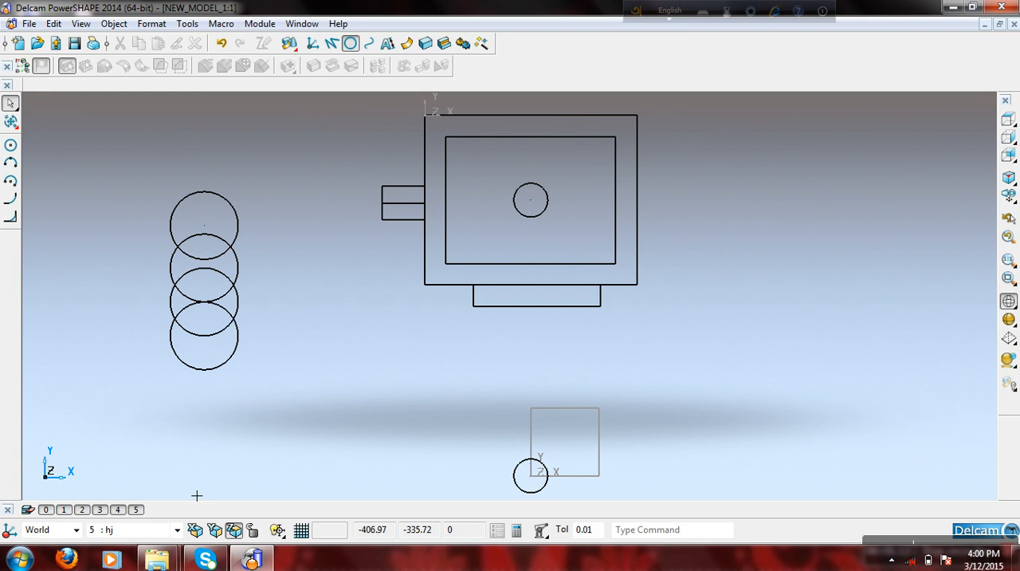
- Draw two overlapping full circles of radius 40 between the circle column and the pocketed block
{"action": "left_click", "coordinate": [352, 46]}
{"action": "left_click", "coordinate": [313, 329]}
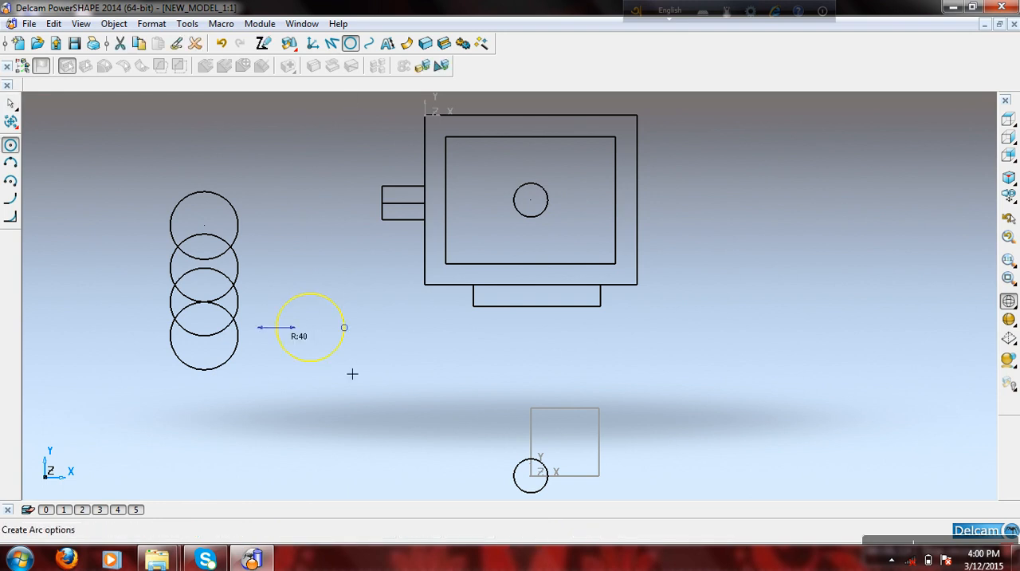
{"action": "left_click", "coordinate": [322, 359]}
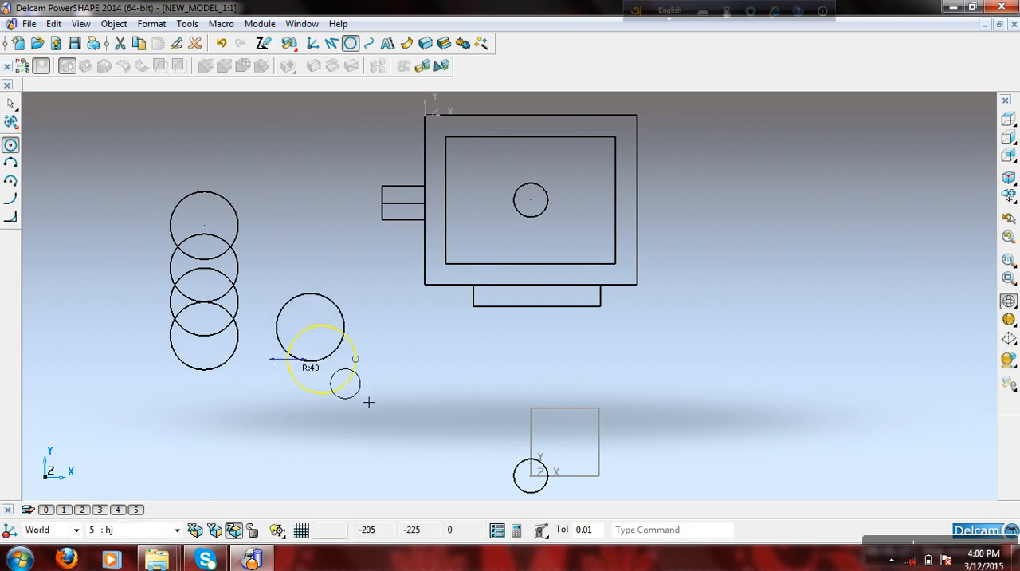
{"action": "right_click", "coordinate": [434, 372]}
{"action": "left_click", "coordinate": [537, 159]}
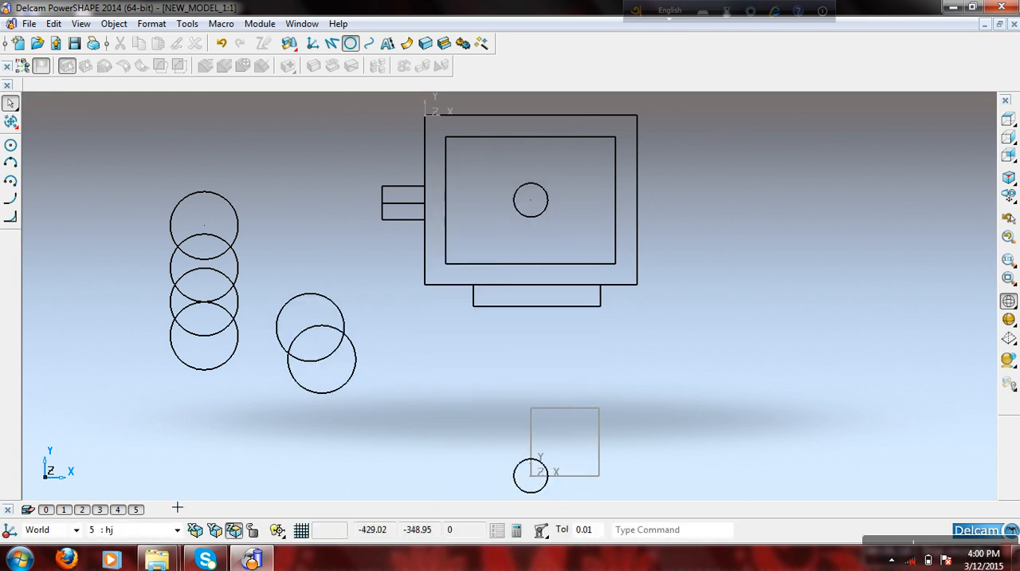
- Toggle level 5's visibility off and on, and set the active level back to 0 : General
{"action": "left_click", "coordinate": [137, 510]}
{"action": "left_click", "coordinate": [137, 510]}
{"action": "left_click", "coordinate": [137, 510]}
{"action": "left_click", "coordinate": [137, 511]}
{"action": "left_click", "coordinate": [177, 530]}
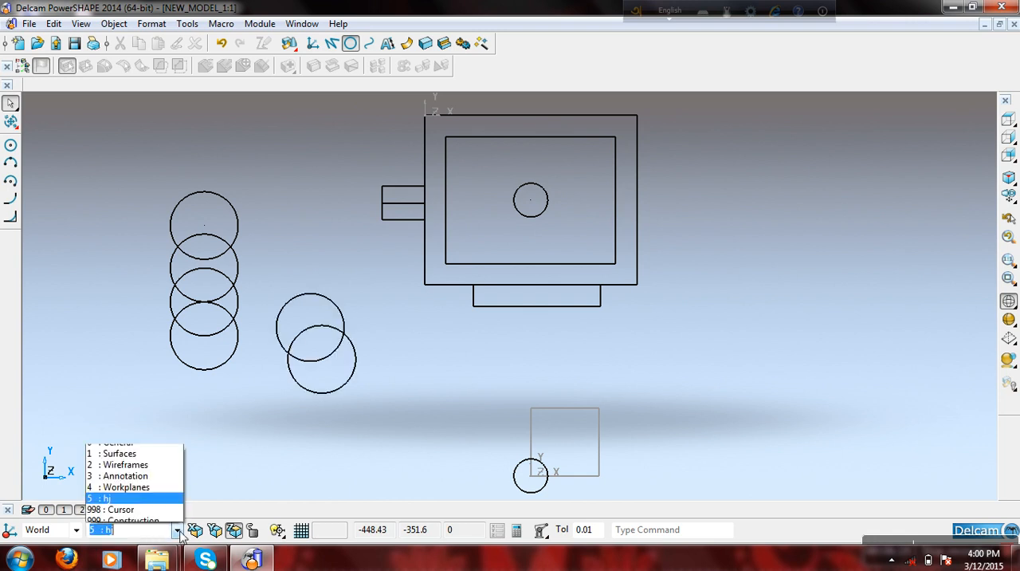
{"action": "left_click", "coordinate": [137, 438]}
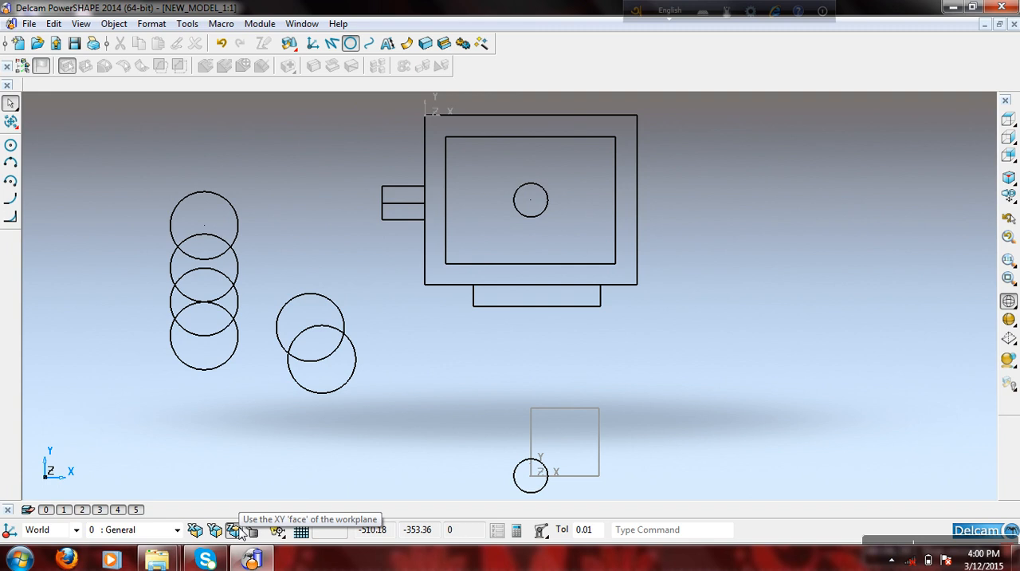
- Delete the four column circles, the two level 5 circles, the small circle at the cube's corner and the cube
{"action": "scroll", "coordinate": [496, 376], "scroll_direction": "down", "scroll_amount": 1}
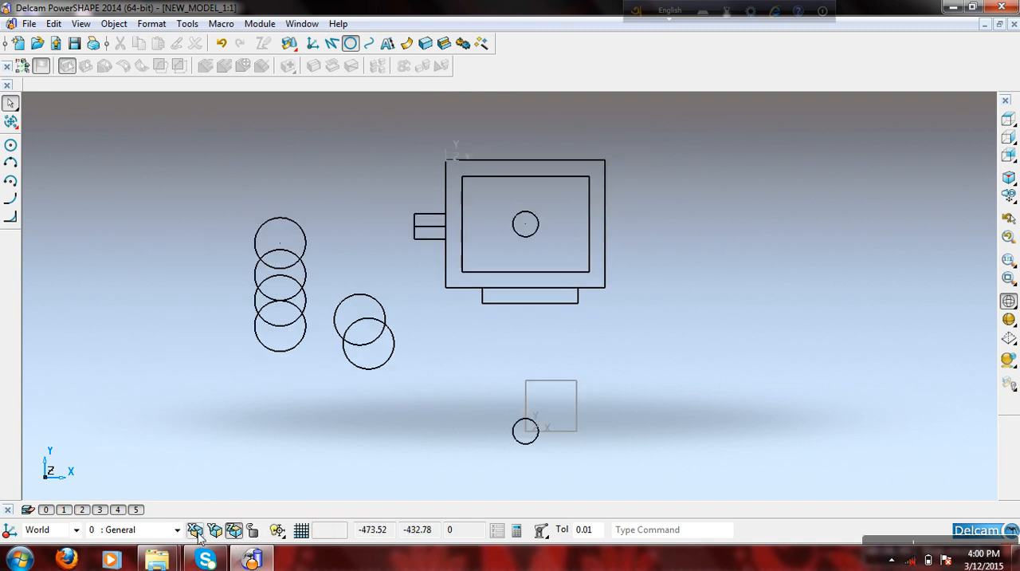
{"action": "middle_click_drag", "start_coordinate": [549, 416], "coordinate": [645, 197]}
{"action": "right_click", "coordinate": [659, 171]}
{"action": "left_click", "coordinate": [704, 214]}
{"action": "mouse_move", "coordinate": [703, 214]}
{"action": "middle_mouse_down"}
{"action": "mouse_move", "coordinate": [608, 383]}
{"action": "mouse_move", "coordinate": [380, 323]}
{"action": "middle_mouse_up"}
{"action": "left_click_drag", "start_coordinate": [269, 141], "coordinate": [478, 463]}
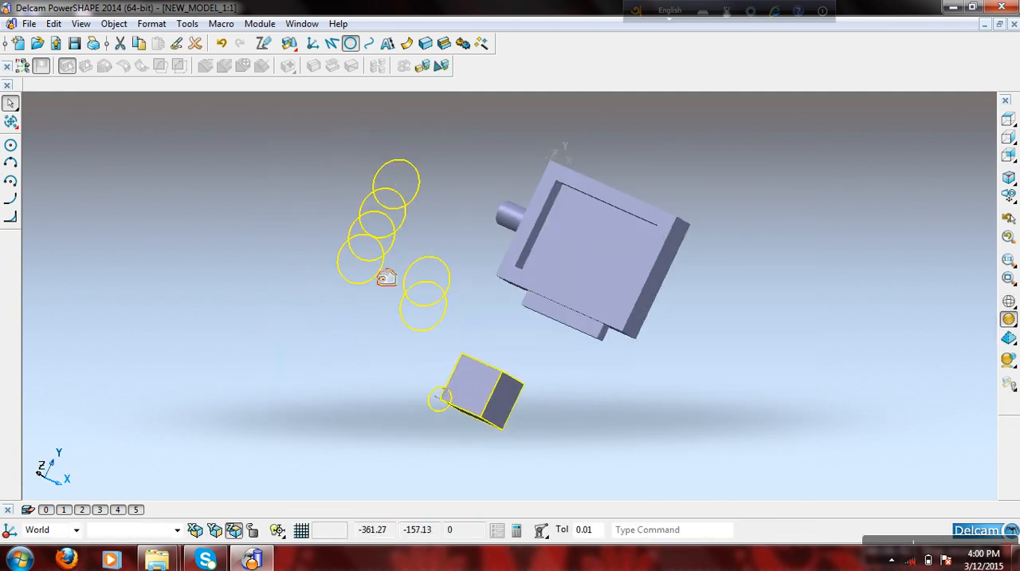
{"action": "left_click", "coordinate": [195, 44]}
- Delete the workplane left at the removed cube's corner
{"action": "left_click", "coordinate": [446, 390]}
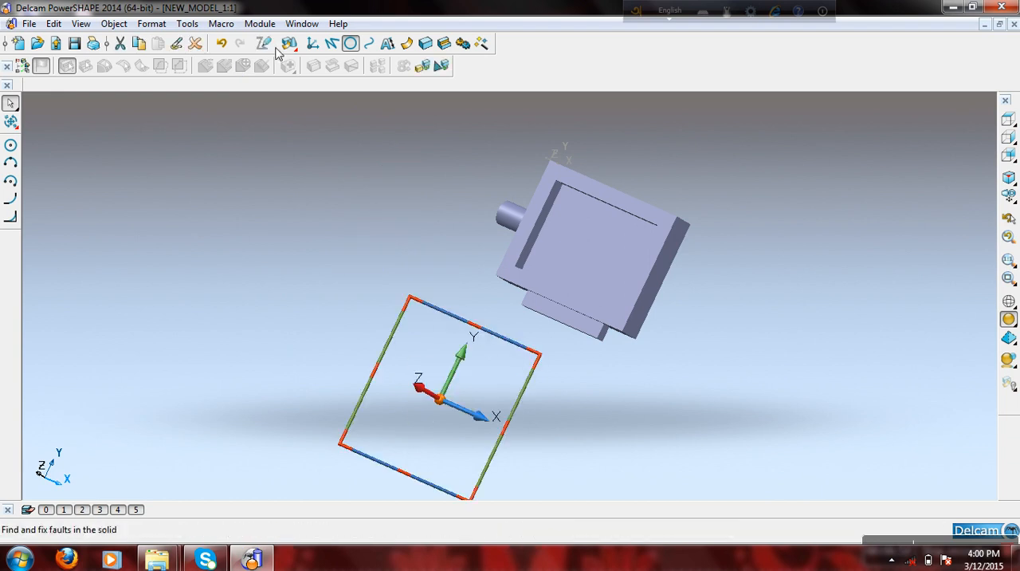
{"action": "left_click", "coordinate": [196, 44]}
{"action": "left_click", "coordinate": [1008, 156]}
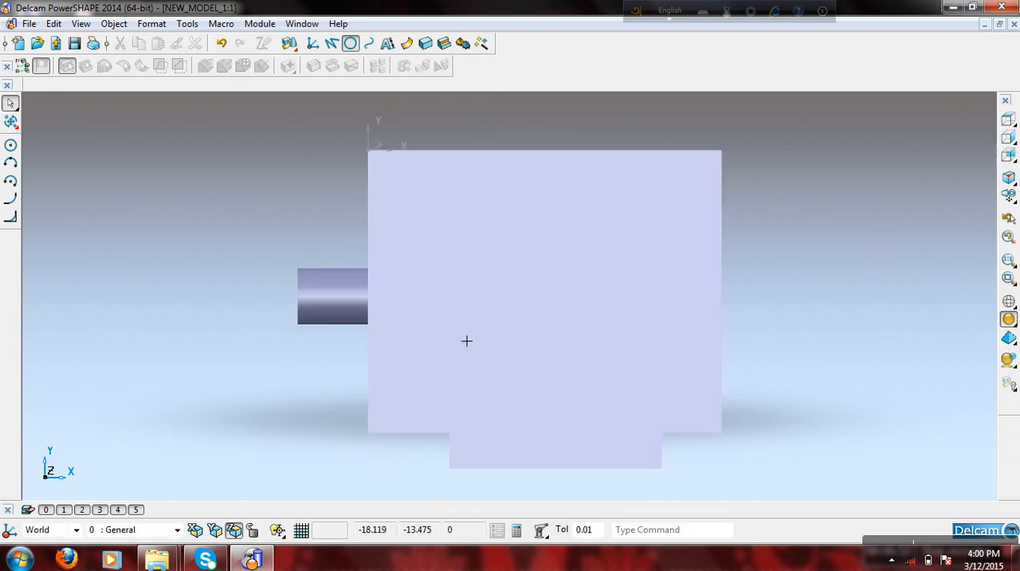
- Set the principal plane to XY and draw a rectangle beside the block and its protruding cylinder
{"action": "left_click", "coordinate": [234, 530]}
{"action": "left_click", "coordinate": [332, 43]}
{"action": "left_click", "coordinate": [10, 180]}
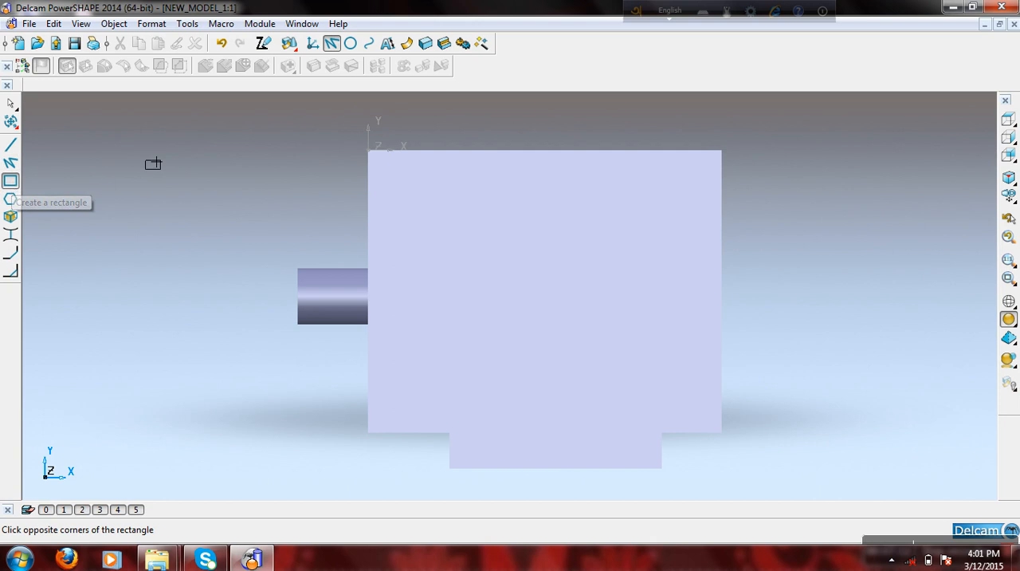
{"action": "left_click", "coordinate": [146, 151]}
{"action": "left_click", "coordinate": [294, 255]}
{"action": "right_click", "coordinate": [224, 180]}
{"action": "left_click", "coordinate": [249, 176]}
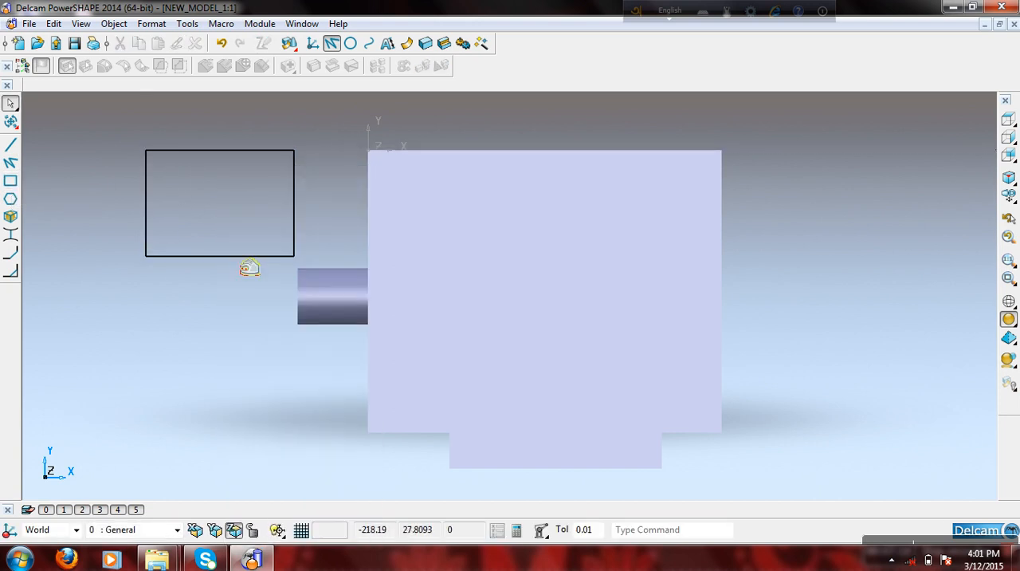
- Switch the principal plane to ZX and examine how the rectangle lies relative to the block from the back, front and right
{"action": "left_click", "coordinate": [214, 530]}
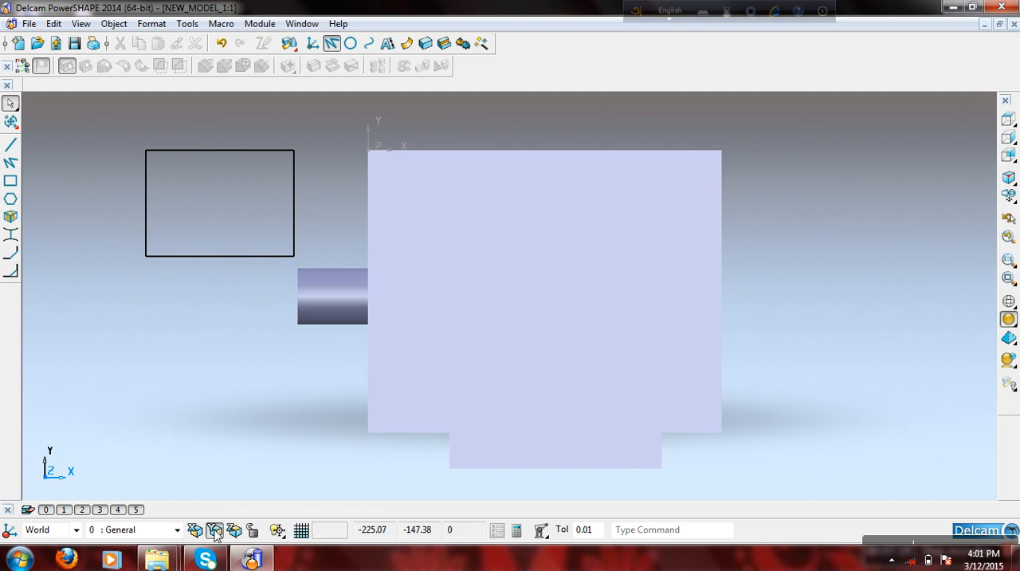
{"action": "left_click", "coordinate": [1009, 155]}
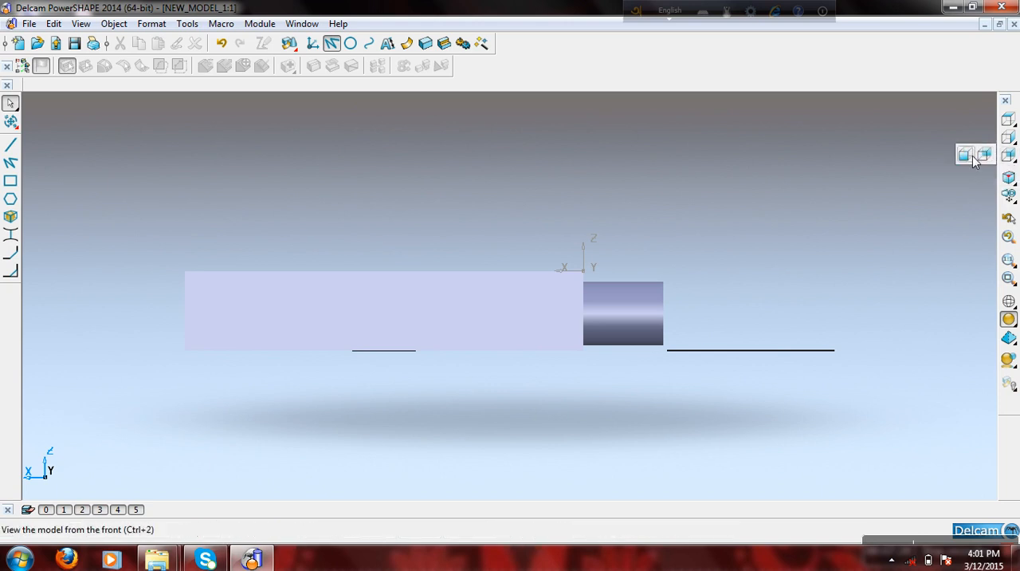
{"action": "left_click", "coordinate": [1010, 138]}
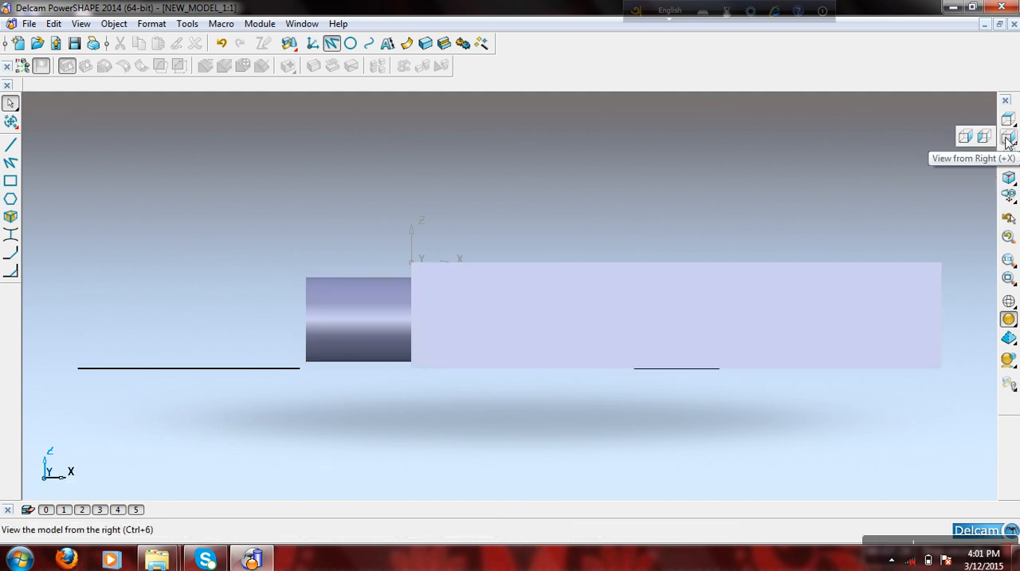
{"action": "left_click", "coordinate": [1008, 140]}
{"action": "scroll", "coordinate": [569, 306], "scroll_direction": "down", "scroll_amount": 3}
{"action": "middle_click_drag", "start_coordinate": [855, 276], "coordinate": [768, 299]}
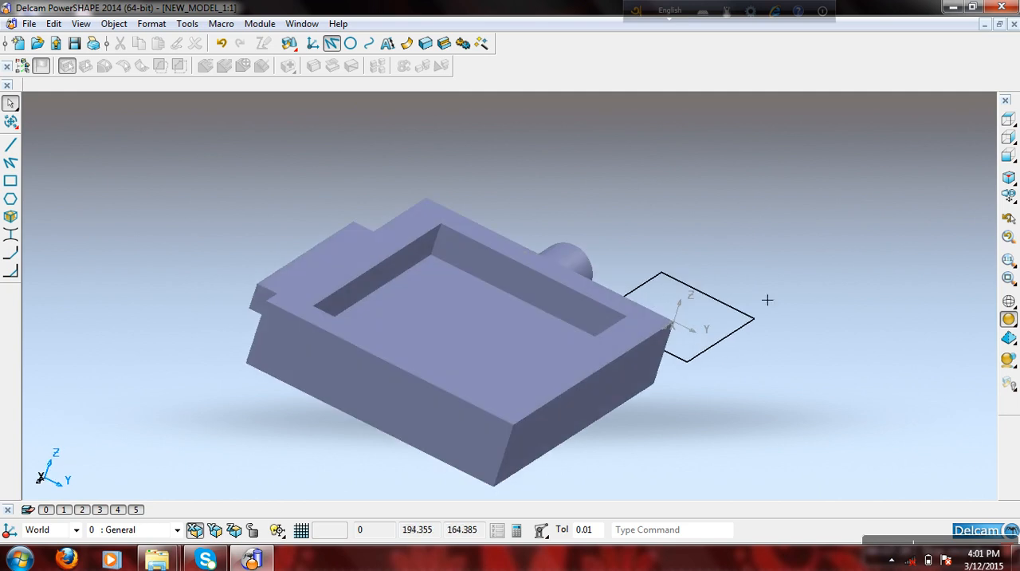
- Move the whole block model and the rectangle to level 2 : Wireframes and hide that level
{"action": "left_click", "coordinate": [1009, 177]}
{"action": "mouse_move", "coordinate": [219, 224]}
{"action": "left_mouse_down"}
{"action": "mouse_move", "coordinate": [674, 383]}
{"action": "mouse_move", "coordinate": [717, 385]}
{"action": "left_mouse_up"}
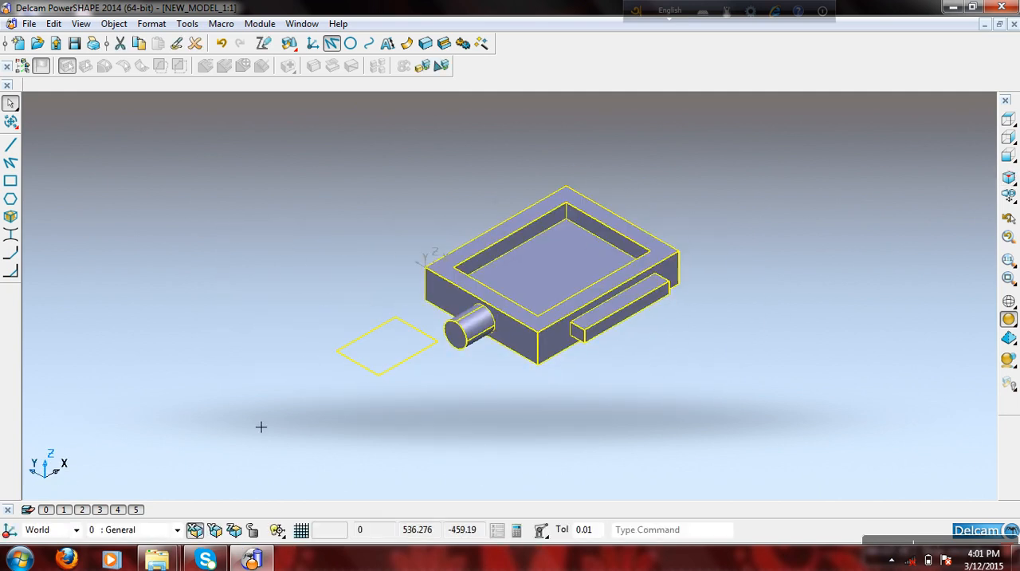
{"action": "left_click", "coordinate": [82, 510]}
- Draw a full circle of radius 50 on the XY plane, centred at the world origin
{"action": "left_click", "coordinate": [233, 530]}
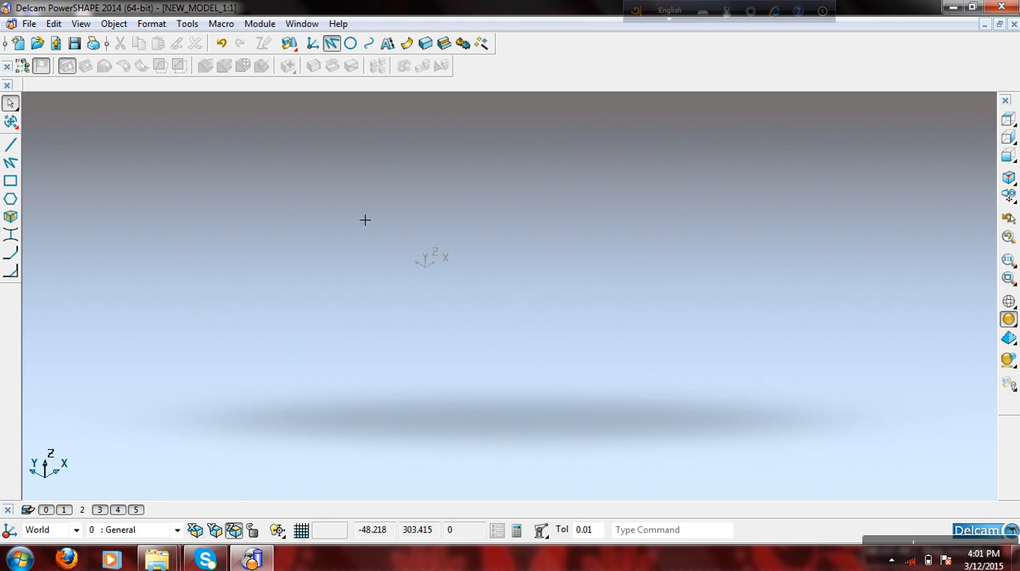
{"action": "left_click", "coordinate": [350, 43]}
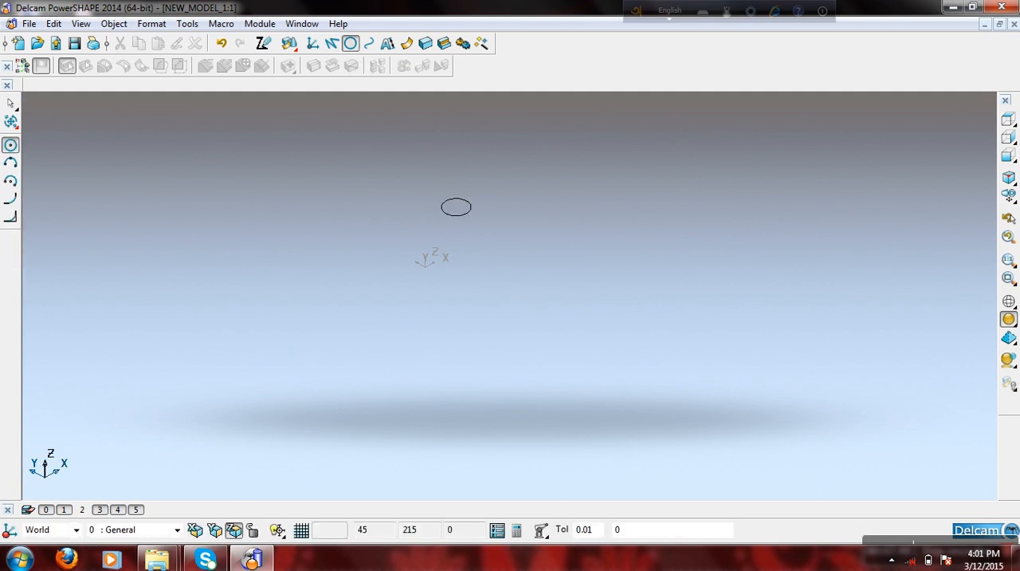
{"action": "left_click", "coordinate": [552, 293]}
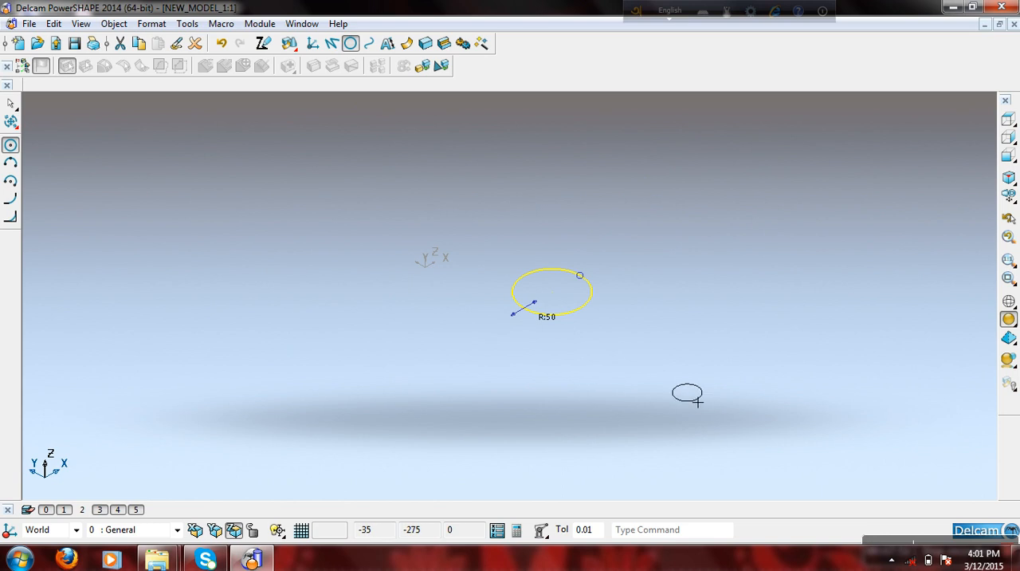
{"action": "right_click", "coordinate": [798, 232]}
{"action": "left_click", "coordinate": [873, 185]}
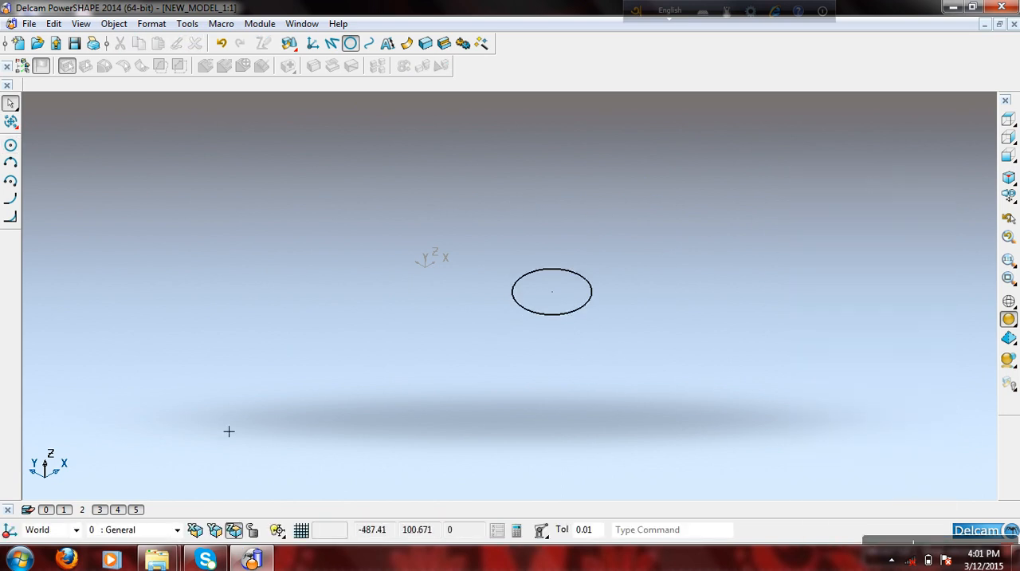
- Check the circle from the top and front, and add a full circle of radius 20 on the YZ plane at its centre
{"action": "left_click", "coordinate": [1008, 119]}
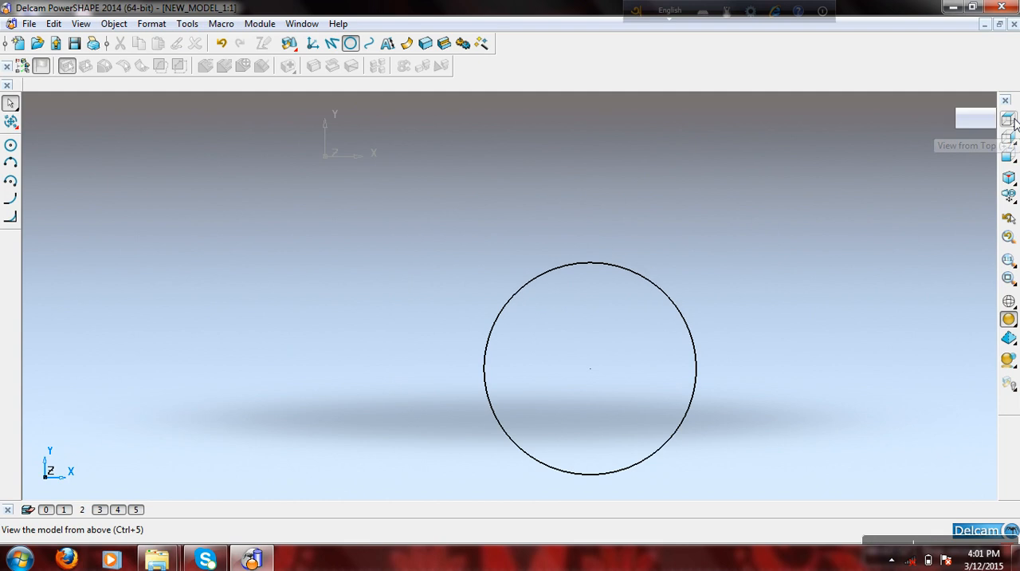
{"action": "left_click", "coordinate": [1009, 156]}
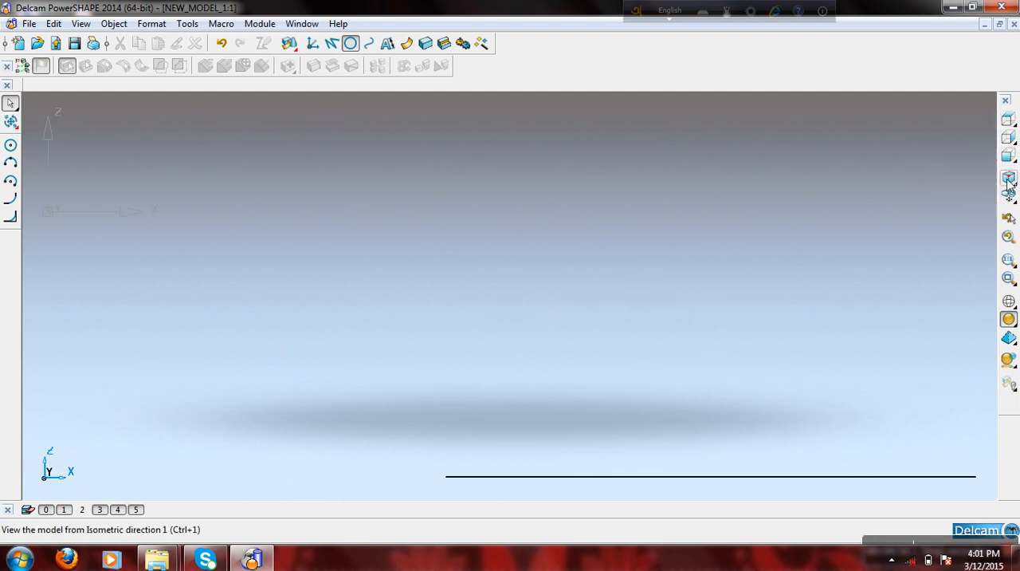
{"action": "left_click", "coordinate": [1008, 182]}
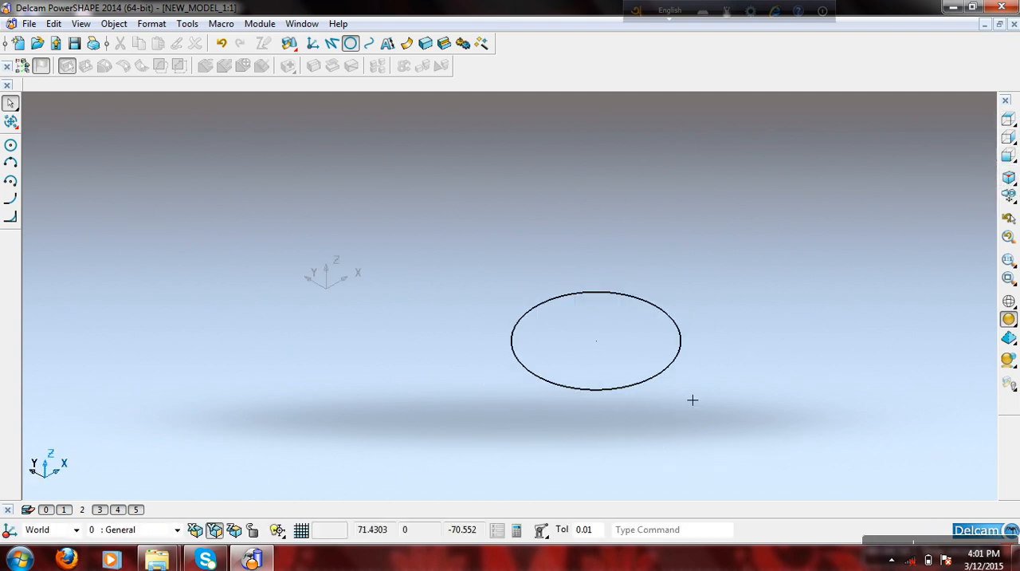
{"action": "left_click", "coordinate": [351, 43]}
{"action": "left_click", "coordinate": [539, 298]}
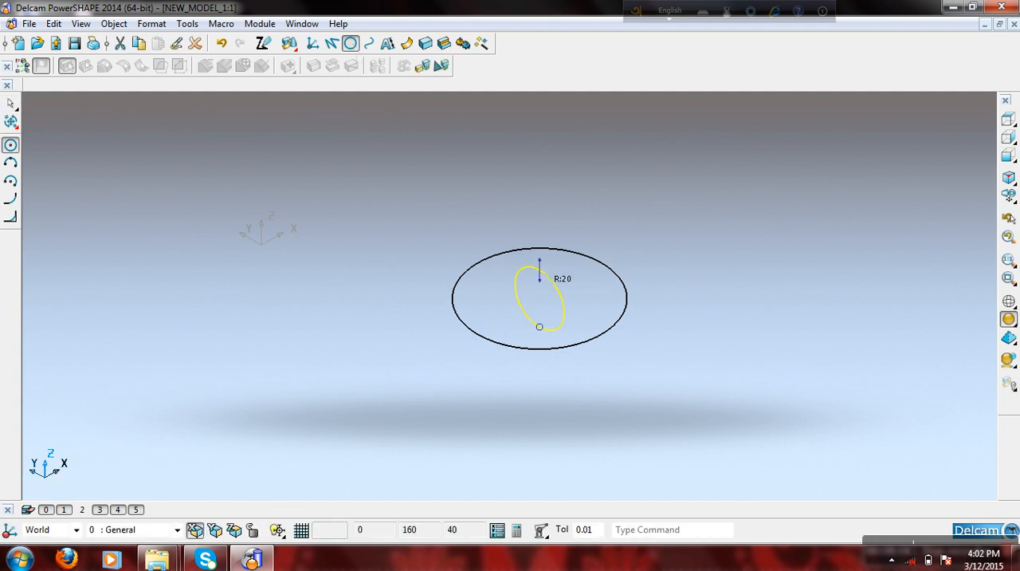
{"action": "right_click", "coordinate": [392, 197]}
{"action": "left_click", "coordinate": [440, 173]}
- Enlarge the YZ circle until it is about as large as the XY circle
{"action": "middle_click_drag", "start_coordinate": [443, 362], "coordinate": [565, 328]}
{"action": "left_click", "coordinate": [565, 307]}
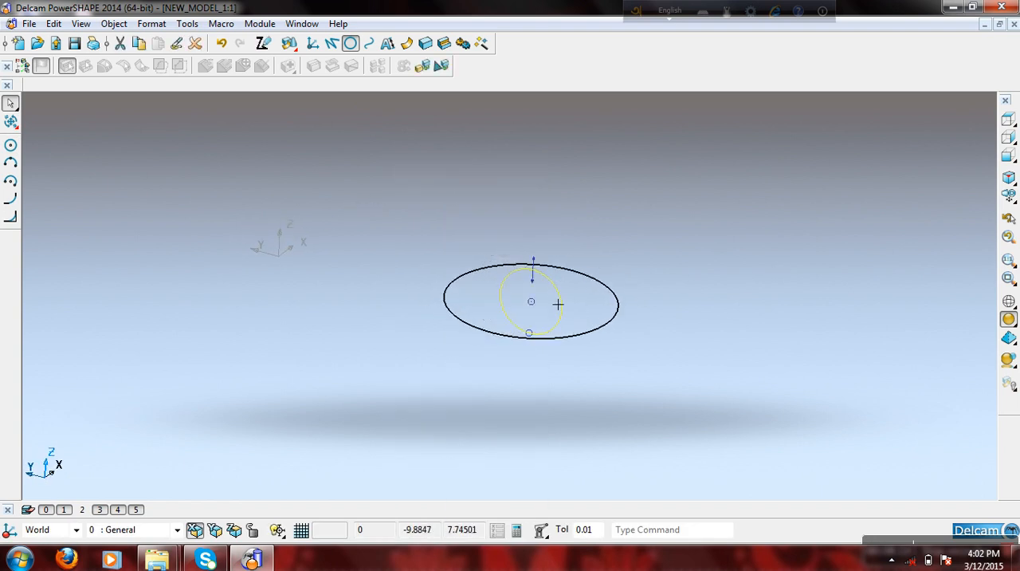
{"action": "left_click_drag", "start_coordinate": [547, 278], "coordinate": [621, 333]}
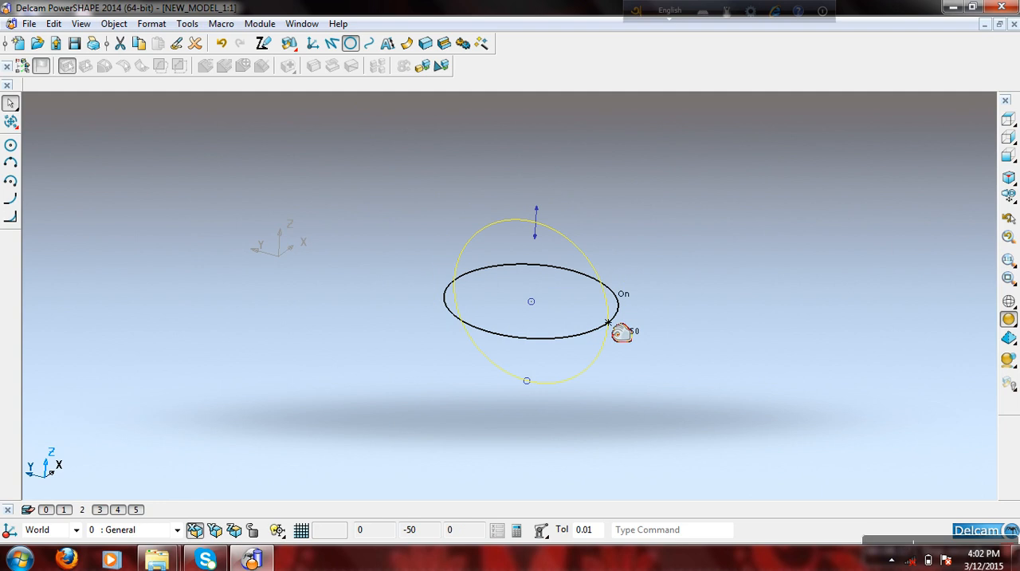
{"action": "left_click", "coordinate": [718, 254]}
{"action": "middle_click_drag", "start_coordinate": [718, 254], "coordinate": [602, 281]}
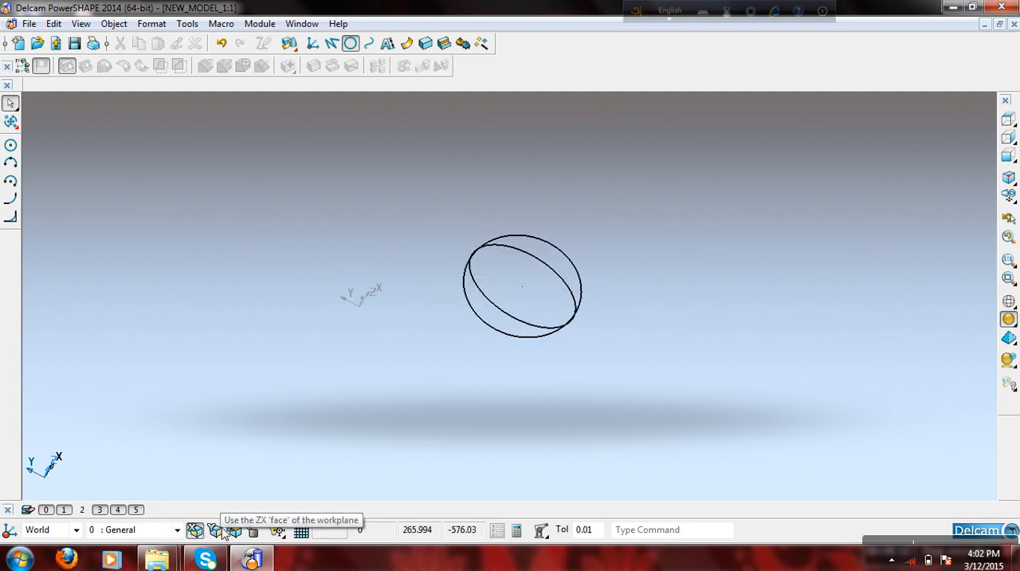
- Draw a full circle of radius 30 on the ZX plane at the common centre of the two circles
{"action": "left_click", "coordinate": [10, 145]}
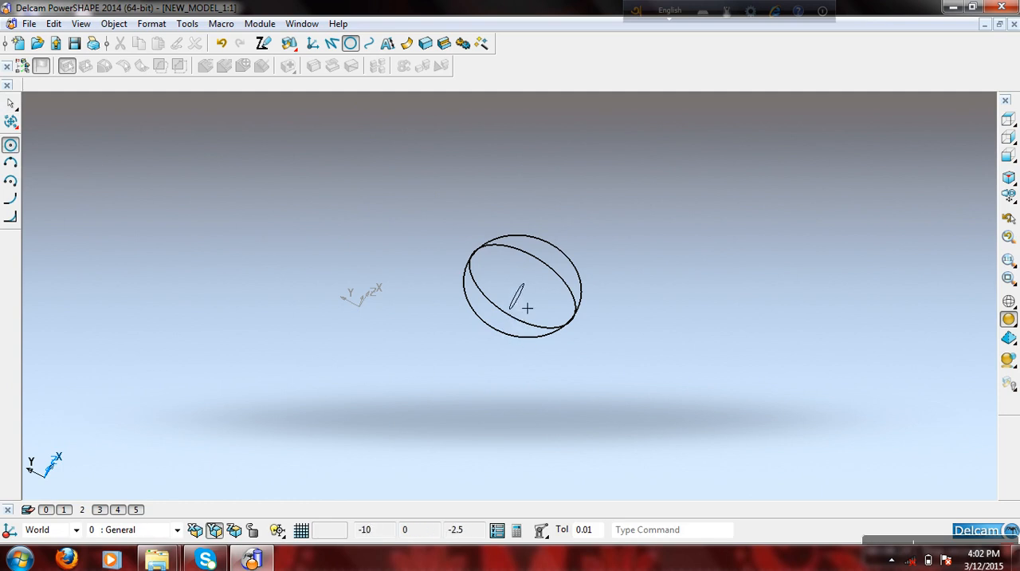
{"action": "middle_click_drag", "start_coordinate": [429, 402], "coordinate": [466, 327]}
{"action": "middle_click_drag", "start_coordinate": [829, 316], "coordinate": [783, 309]}
{"action": "left_click", "coordinate": [1009, 178]}
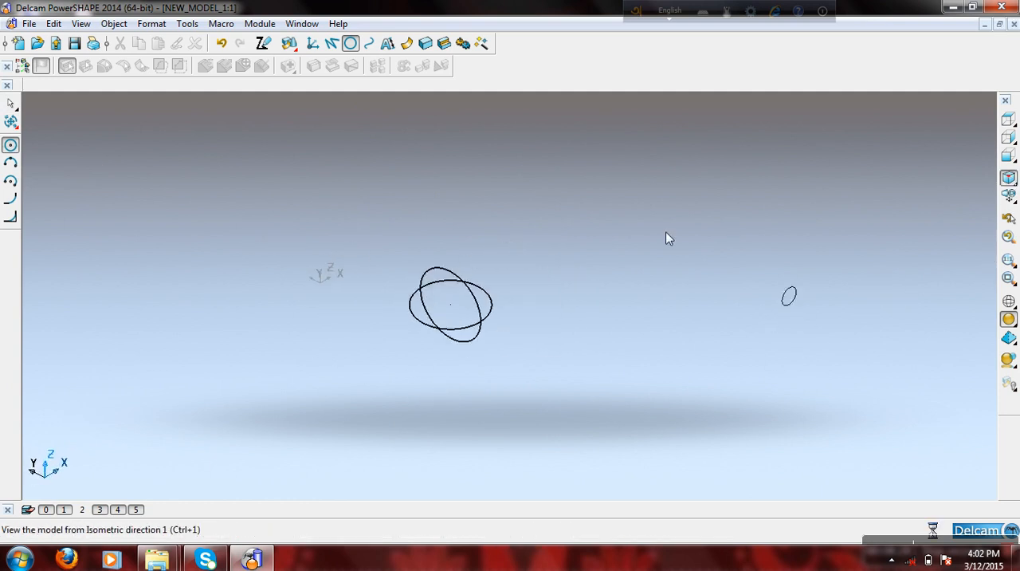
{"action": "scroll", "coordinate": [478, 315], "scroll_direction": "up", "scroll_amount": 5}
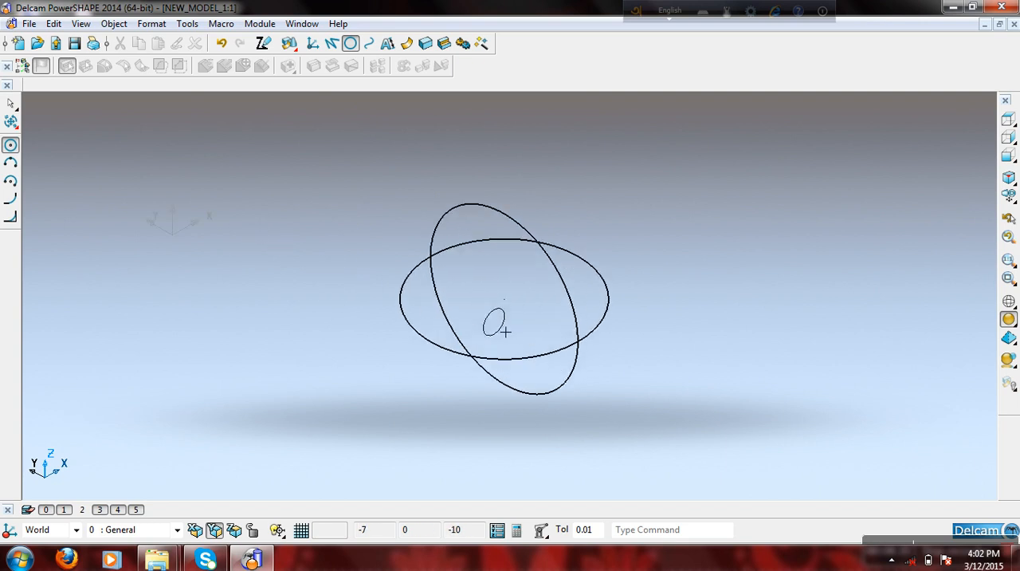
{"action": "left_click", "coordinate": [518, 309]}
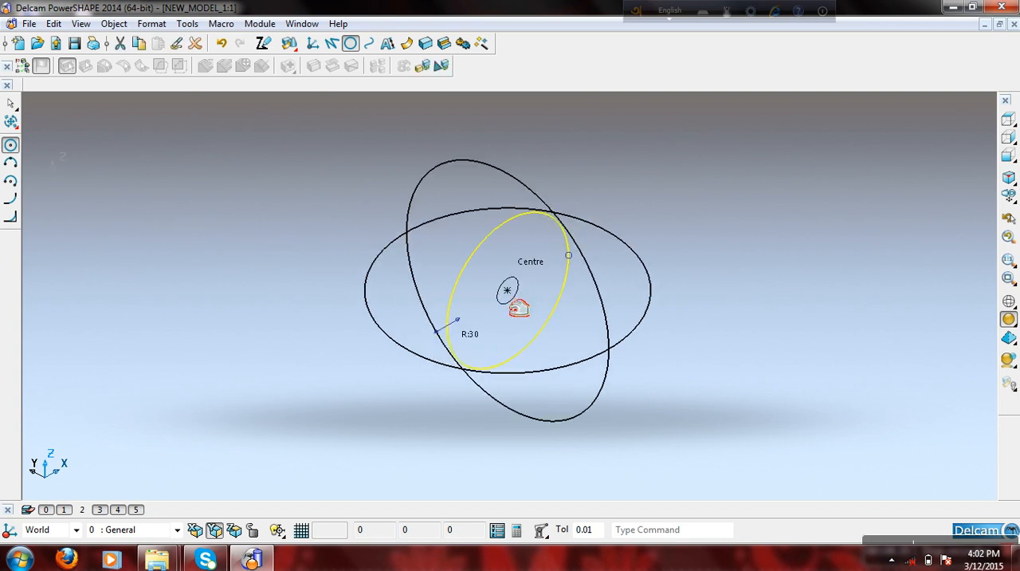
{"action": "right_click", "coordinate": [658, 164]}
{"action": "left_click", "coordinate": [688, 169]}
- Delete the three circles and place a new full circle on the ZX plane at X 0, Y 0, Z 0
{"action": "left_click_drag", "start_coordinate": [688, 167], "coordinate": [380, 459]}
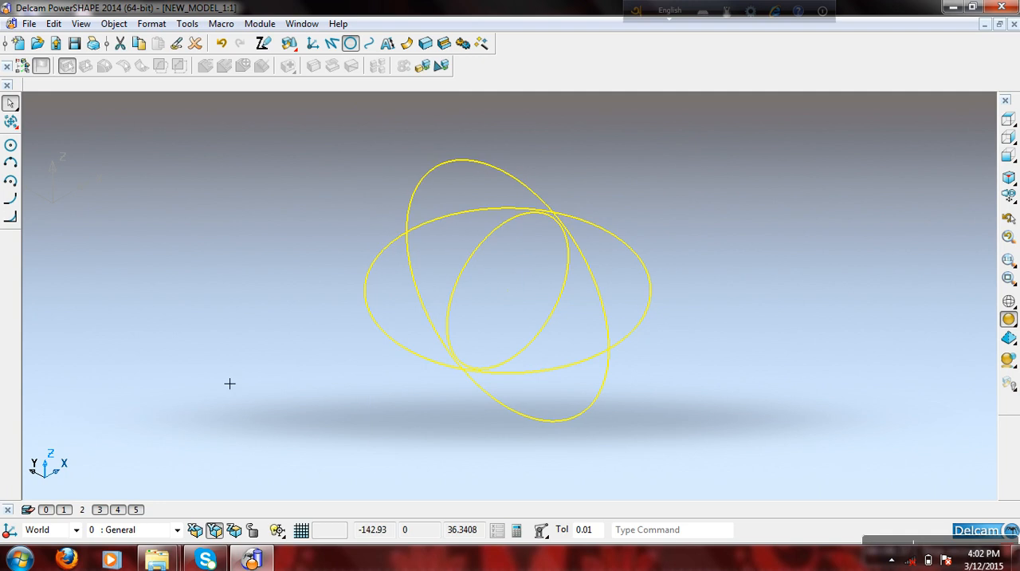
{"action": "left_click", "coordinate": [196, 43]}
{"action": "left_click", "coordinate": [11, 145]}
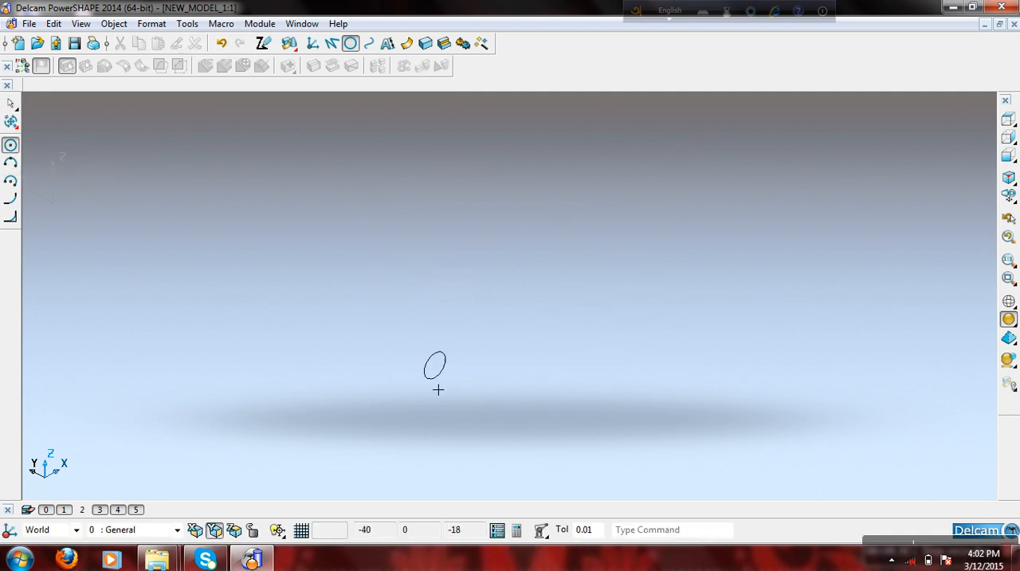
{"action": "left_click", "coordinate": [496, 530]}
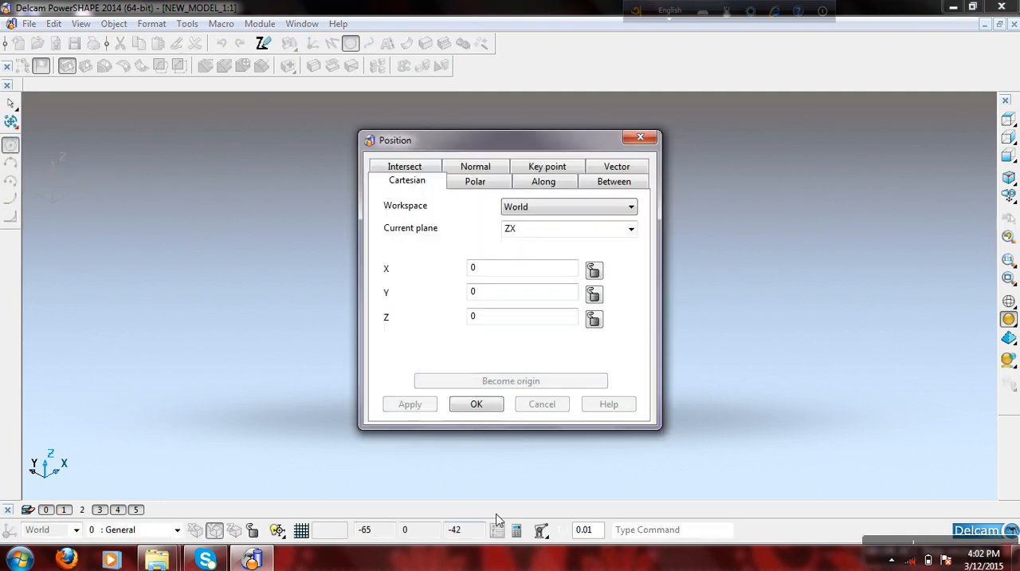
{"action": "left_click", "coordinate": [481, 404]}
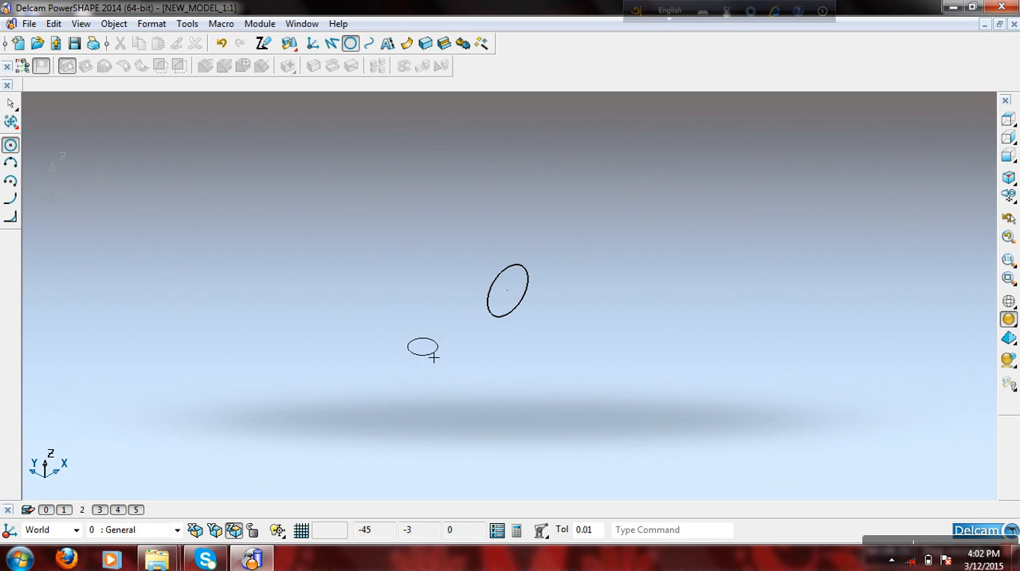
- Switch the principal plane to ZX and on to YZ, and leave the full circle command
{"action": "left_click", "coordinate": [217, 530]}
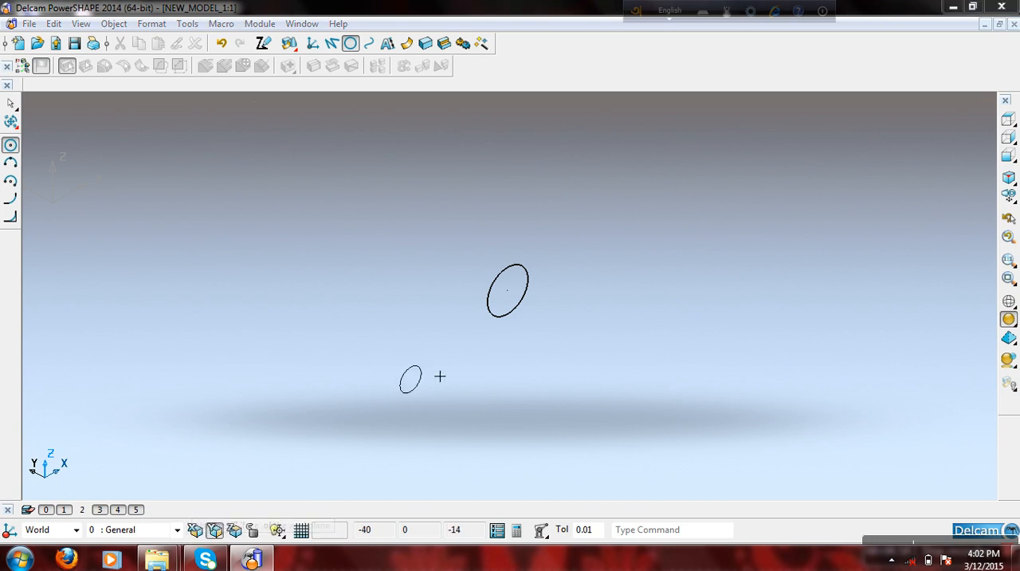
{"action": "left_click", "coordinate": [193, 529]}
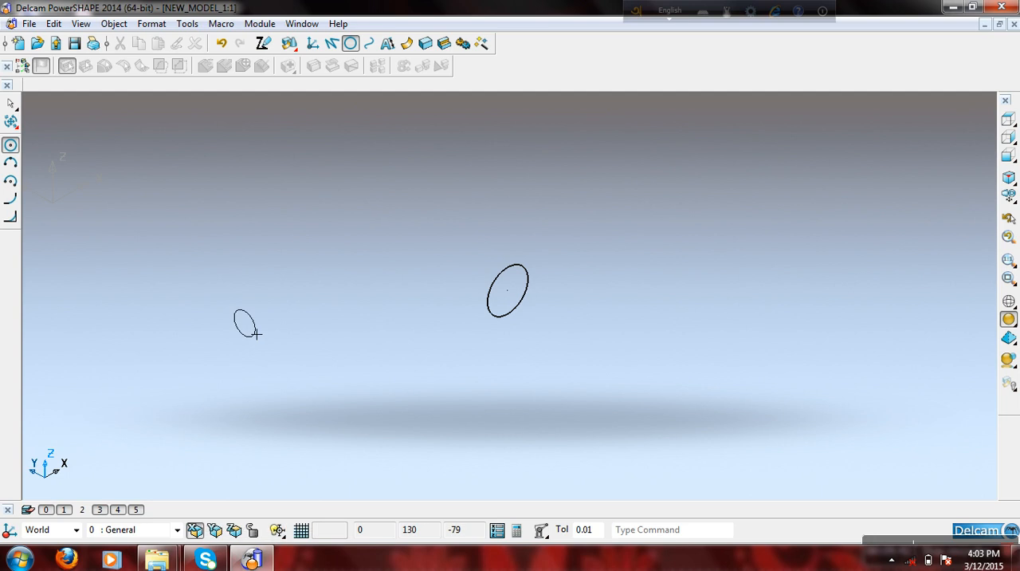
{"action": "right_click", "coordinate": [247, 227]}
{"action": "left_click", "coordinate": [317, 174]}
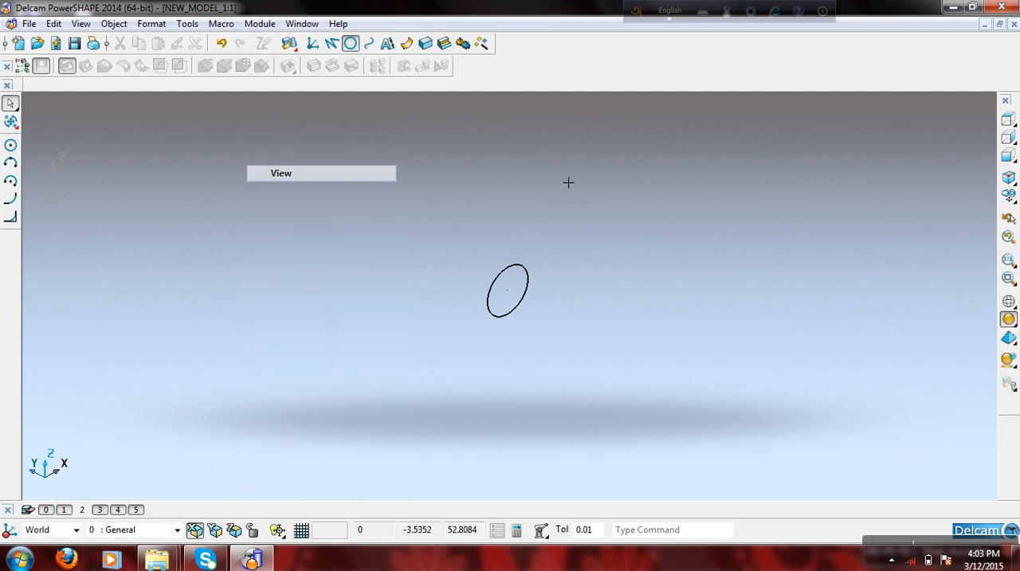
- Delete the radius 10 circle at the origin
{"action": "left_click", "coordinate": [1009, 180]}
{"action": "scroll", "coordinate": [655, 298], "scroll_direction": "down", "scroll_amount": 2}
{"action": "left_click_drag", "start_coordinate": [643, 290], "coordinate": [538, 371]}
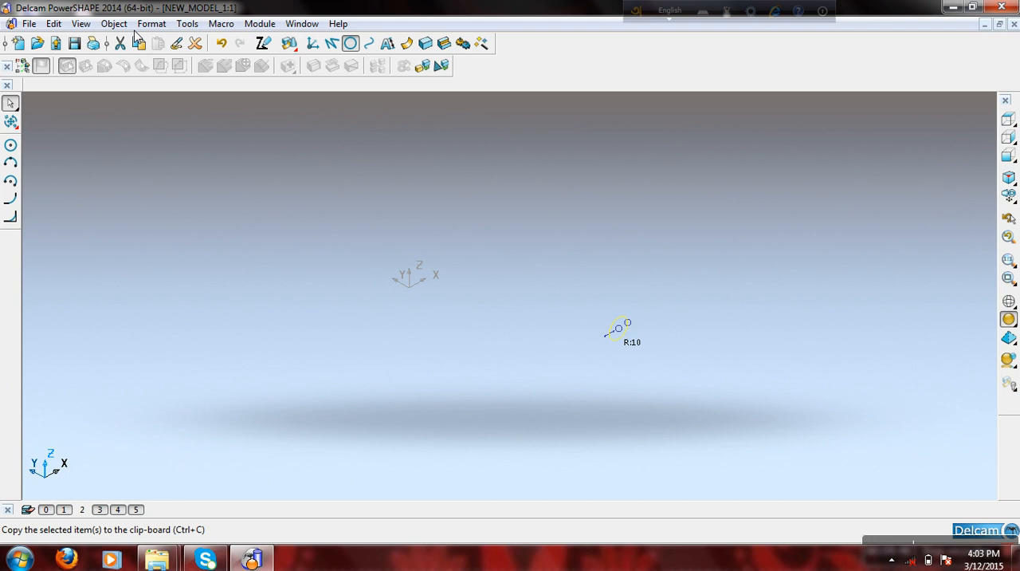
{"action": "left_click", "coordinate": [194, 43]}
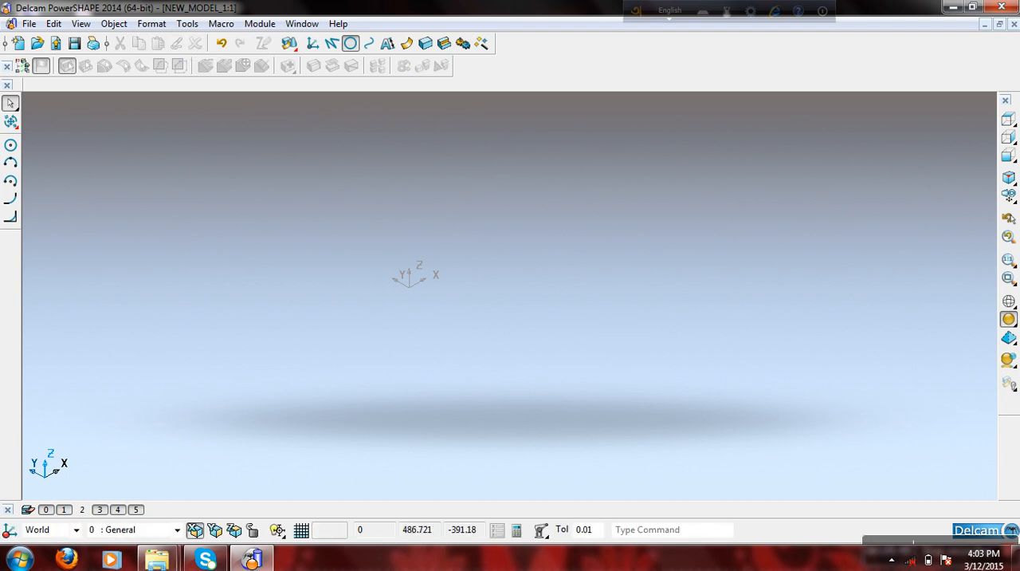
- Toggle the plane lock on and off, and draw a large rectangle on the YZ plane
{"action": "left_click", "coordinate": [254, 531]}
{"action": "left_click", "coordinate": [249, 535]}
{"action": "left_click", "coordinate": [332, 45]}
{"action": "left_click", "coordinate": [280, 176]}
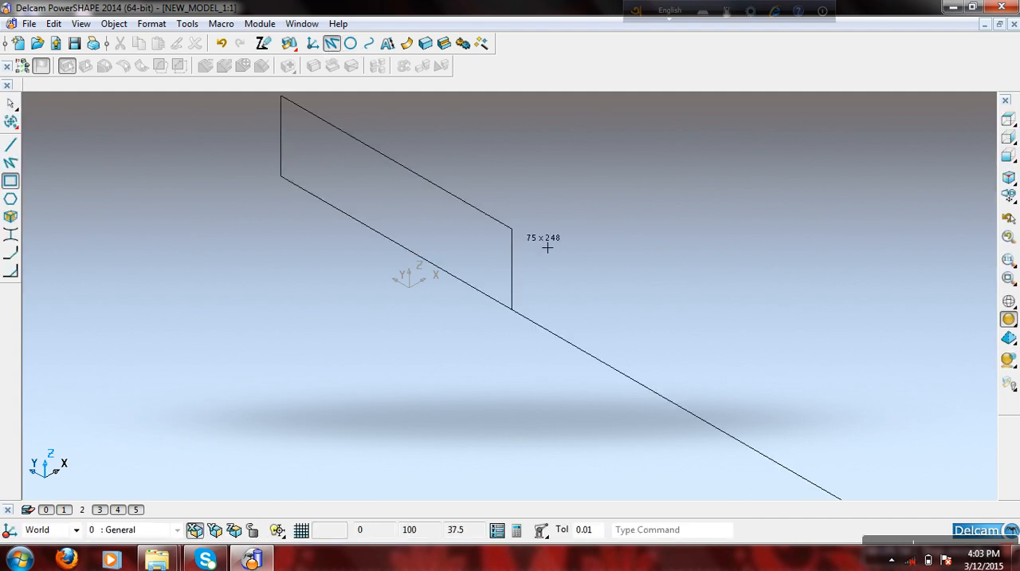
{"action": "left_click", "coordinate": [631, 244]}
{"action": "right_click", "coordinate": [306, 311]}
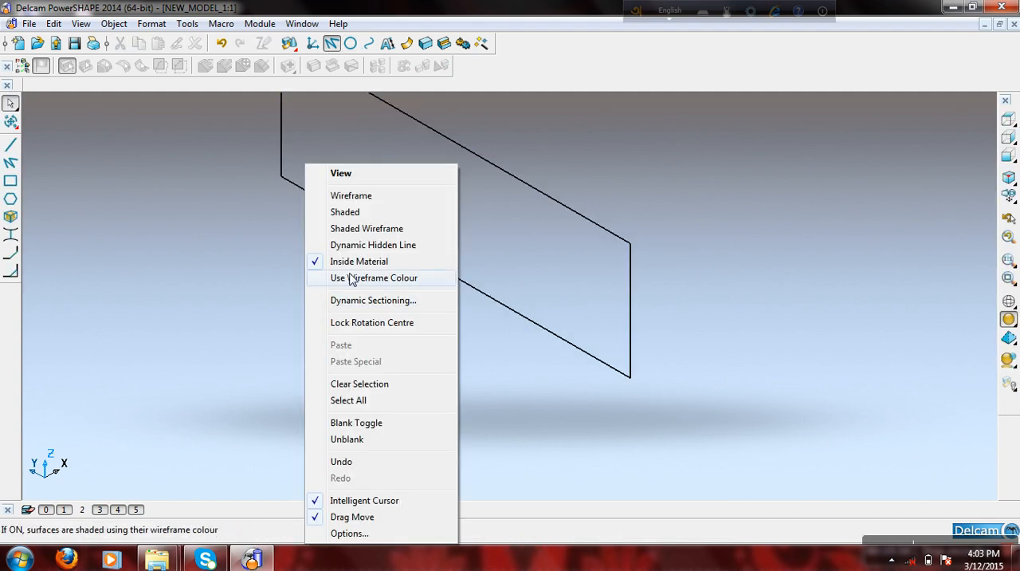
- Dismiss the save reminder and inspect a short vertical edge of the rectangle in the Line Editor, accepting it without edits
{"action": "left_click", "coordinate": [391, 175]}
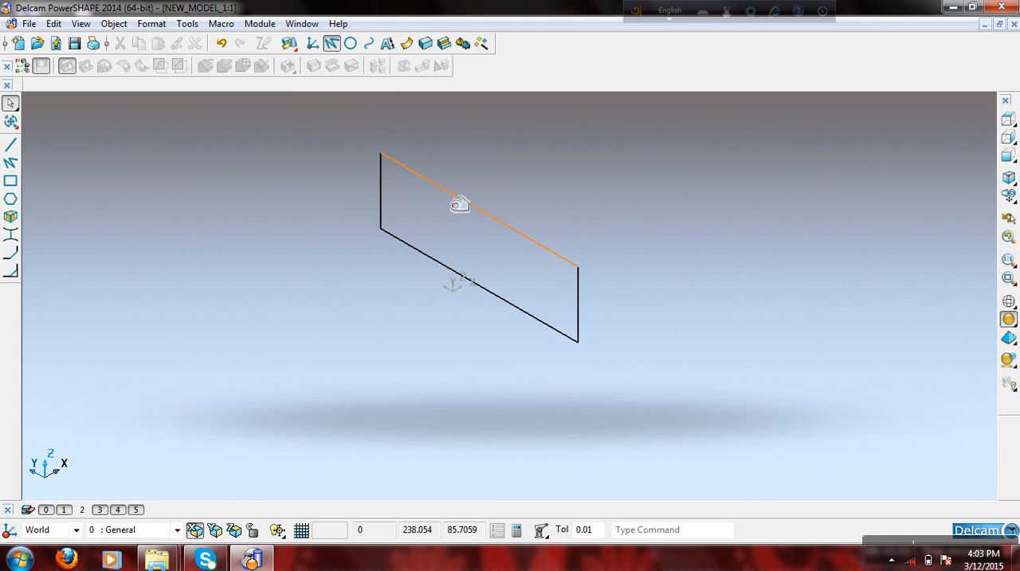
{"action": "left_click", "coordinate": [466, 202]}
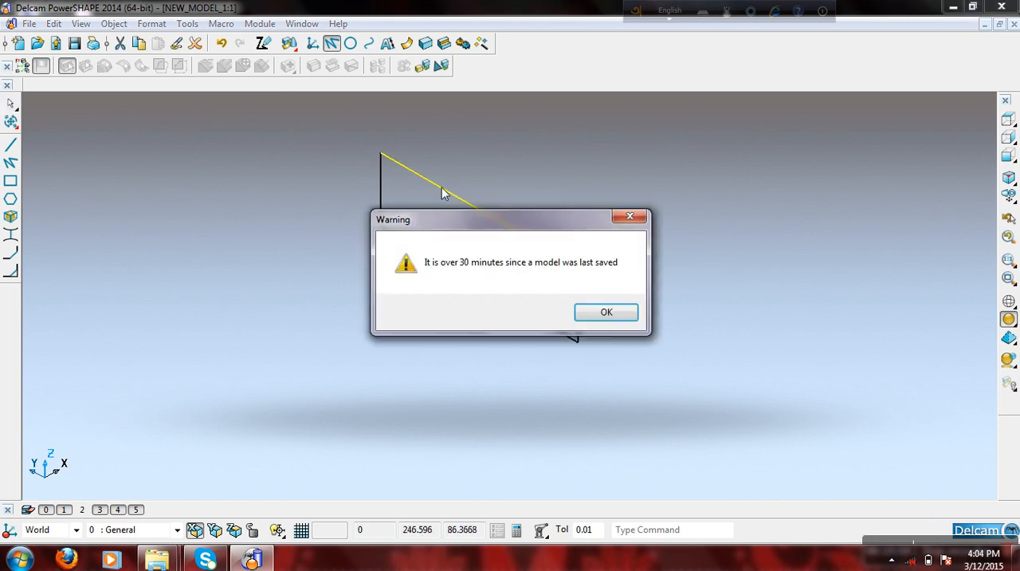
{"action": "left_click", "coordinate": [600, 318]}
{"action": "left_click", "coordinate": [683, 226]}
{"action": "double_click", "coordinate": [587, 312]}
{"action": "key", "text": "Escape"}
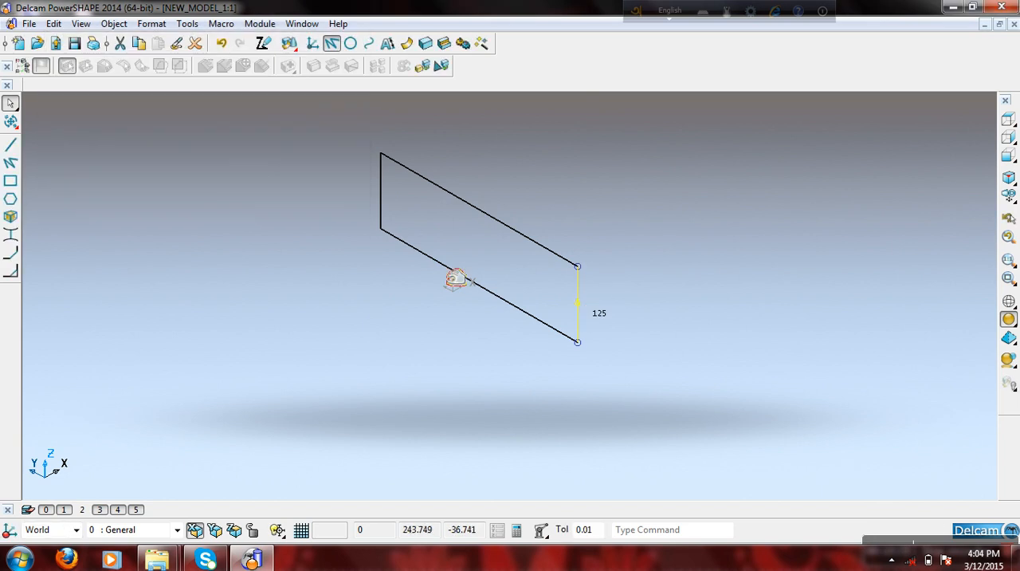
{"action": "double_click", "coordinate": [583, 302]}
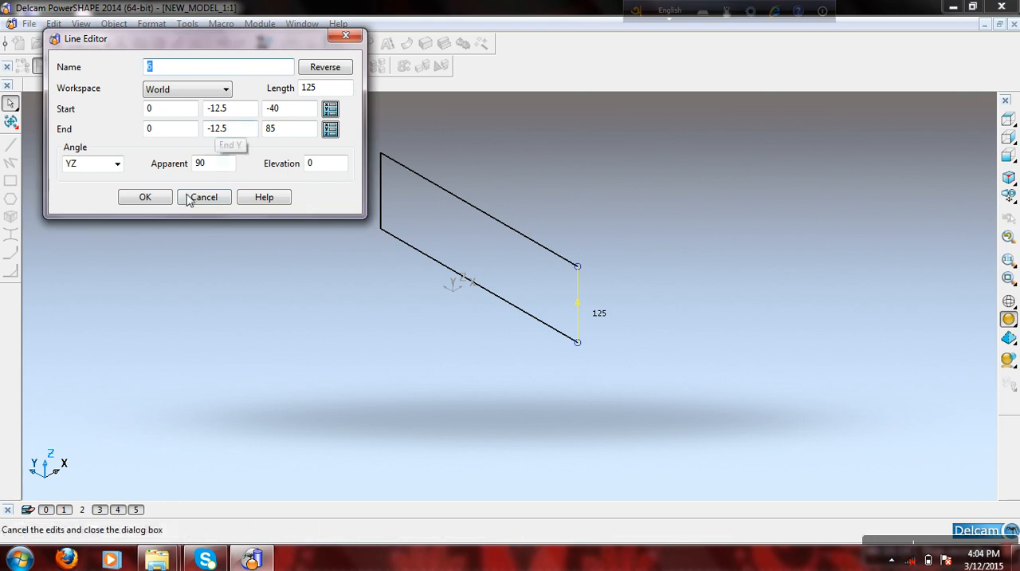
{"action": "left_click", "coordinate": [145, 197]}
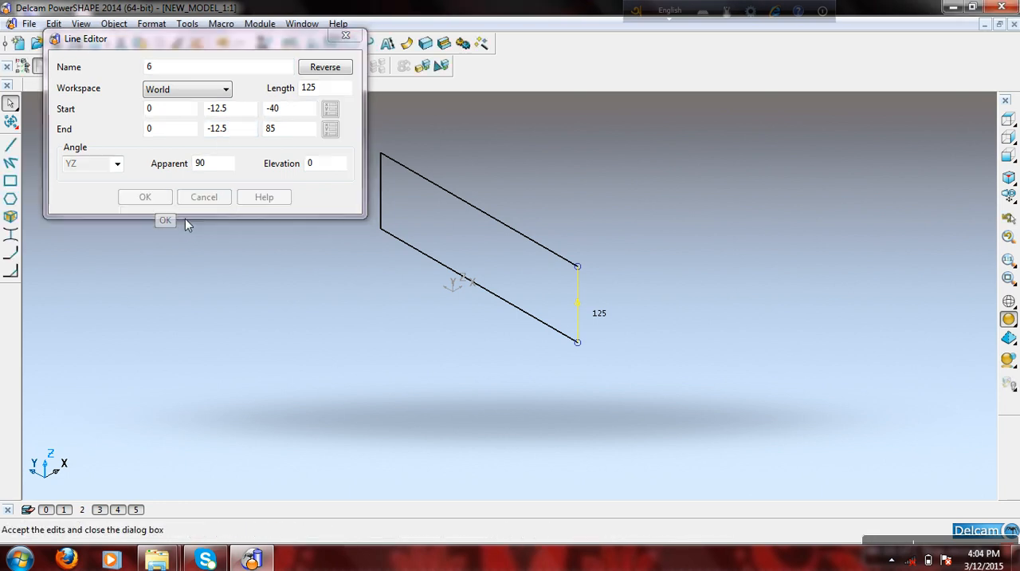
- Select the whole rectangle on the YZ plane and delete it
{"action": "scroll", "coordinate": [319, 247], "scroll_direction": "down", "scroll_amount": 2}
{"action": "left_click", "coordinate": [465, 262]}
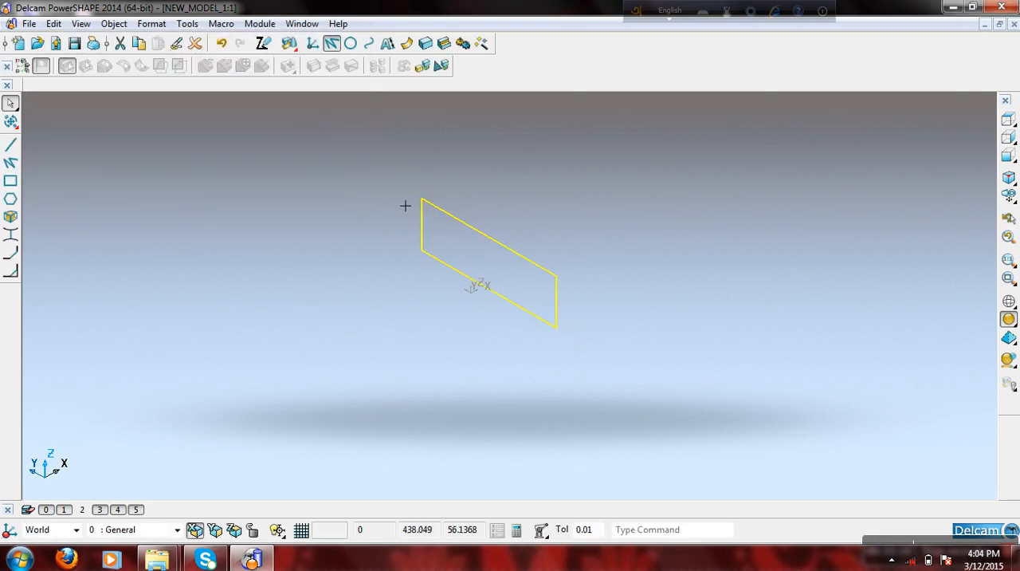
{"action": "left_click", "coordinate": [195, 44]}
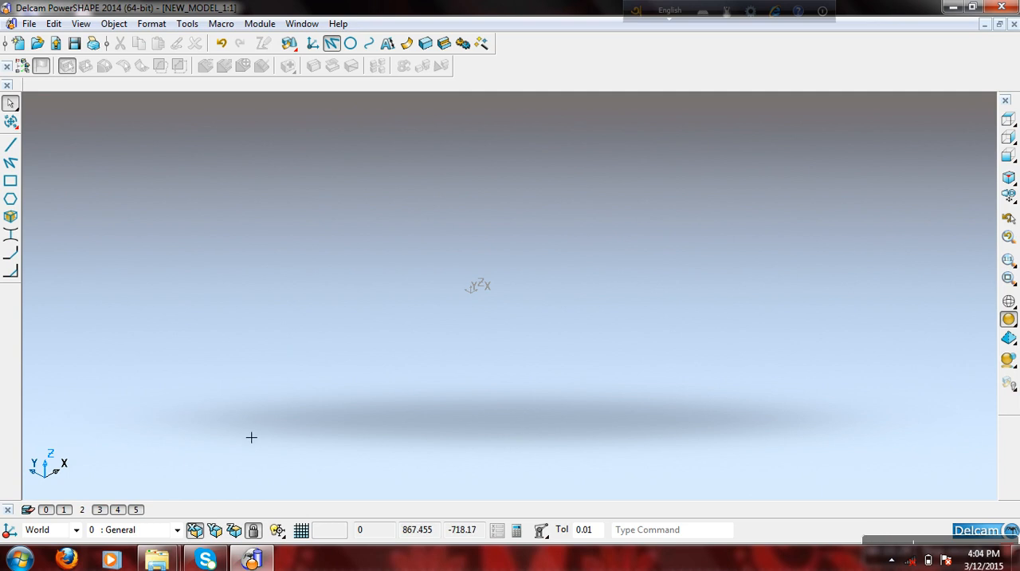
- Switch off the plane lock and turn the intelligent cursor on
{"action": "left_click", "coordinate": [256, 531]}
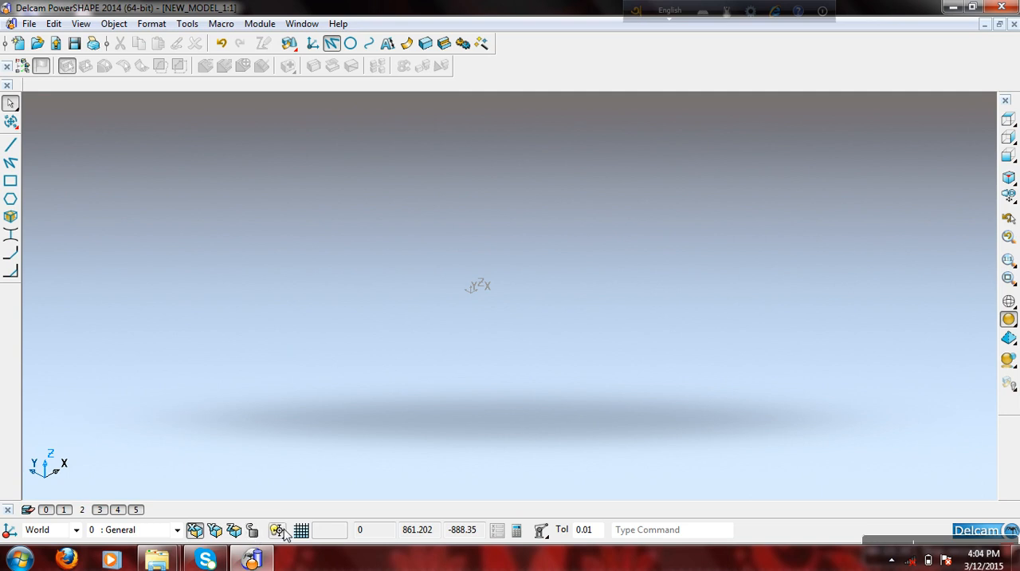
{"action": "left_click", "coordinate": [279, 530]}
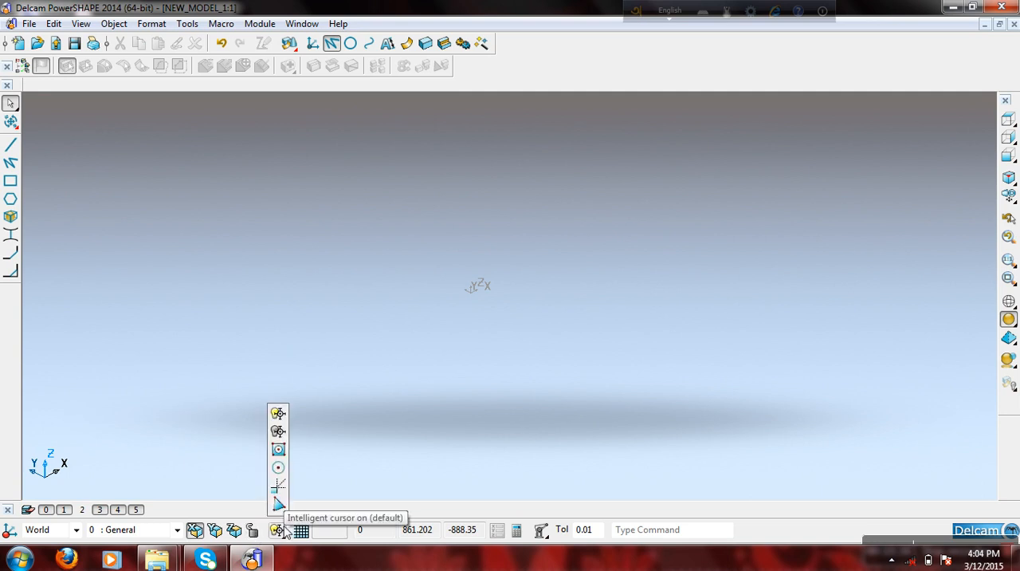
{"action": "left_click", "coordinate": [278, 413]}
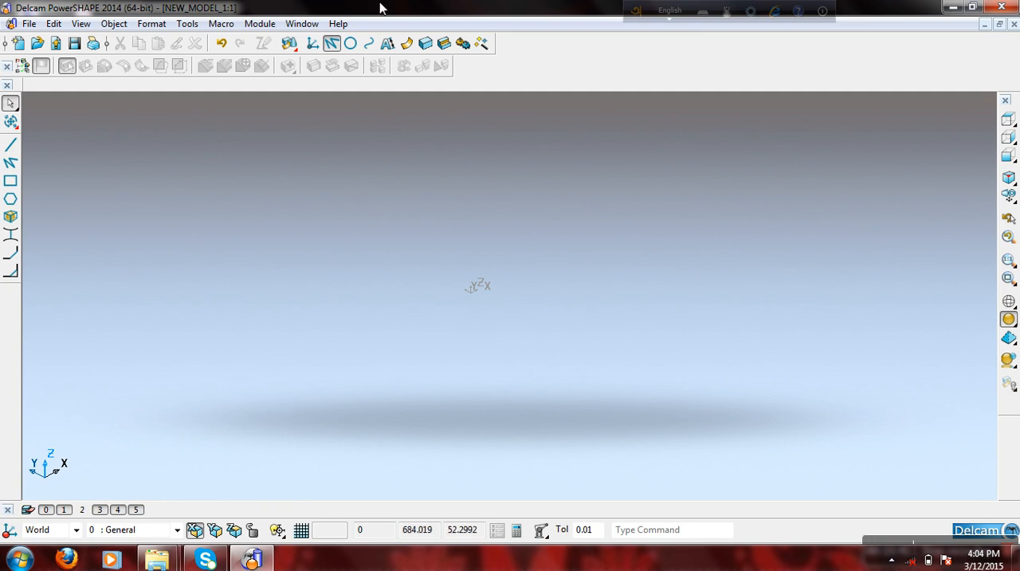
- In the top view, draw a single line about 9.9 mm long, sloping down at about -29 degrees across the Y axis
{"action": "left_click", "coordinate": [1009, 118]}
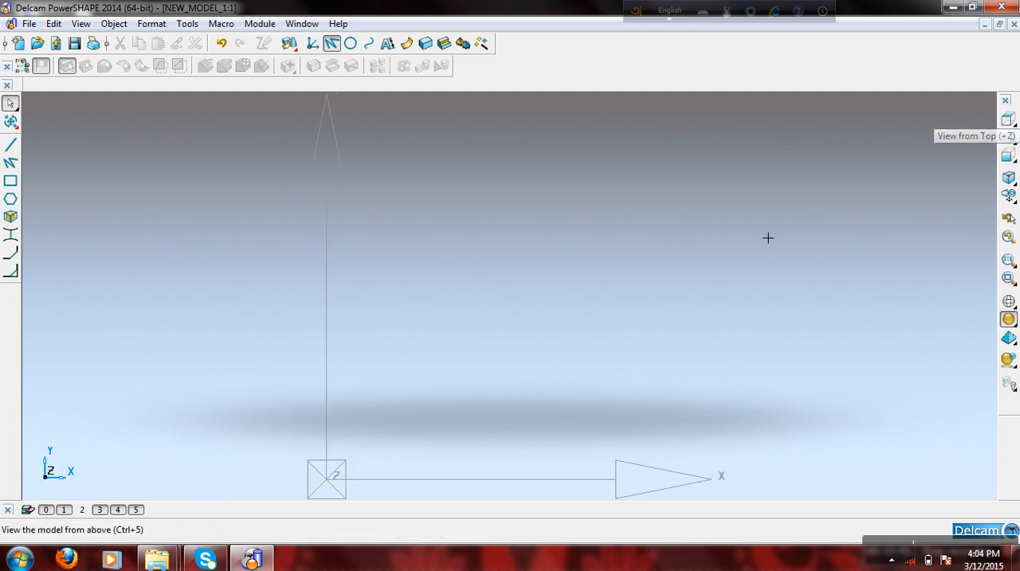
{"action": "left_click", "coordinate": [11, 145]}
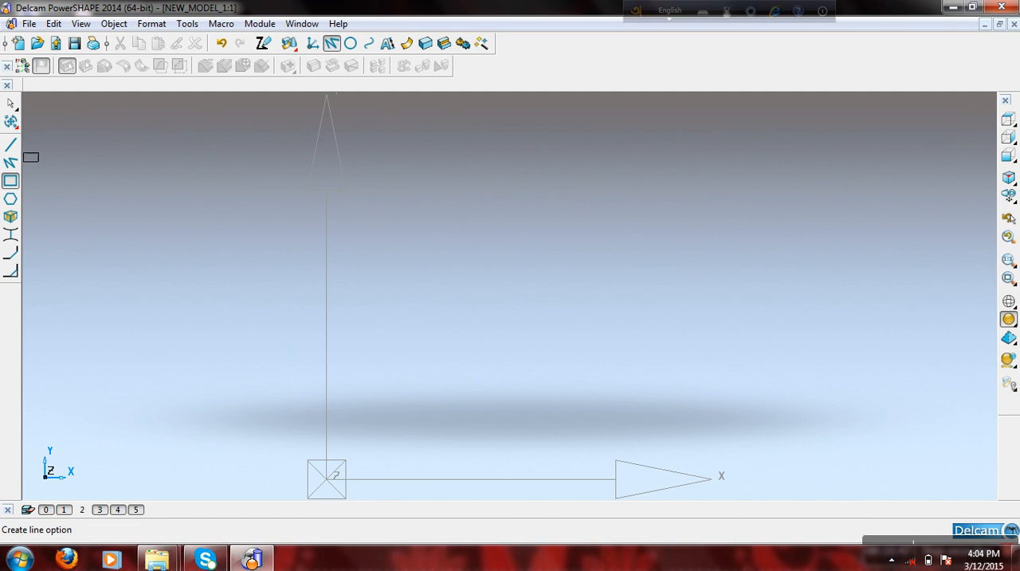
{"action": "left_click", "coordinate": [250, 246]}
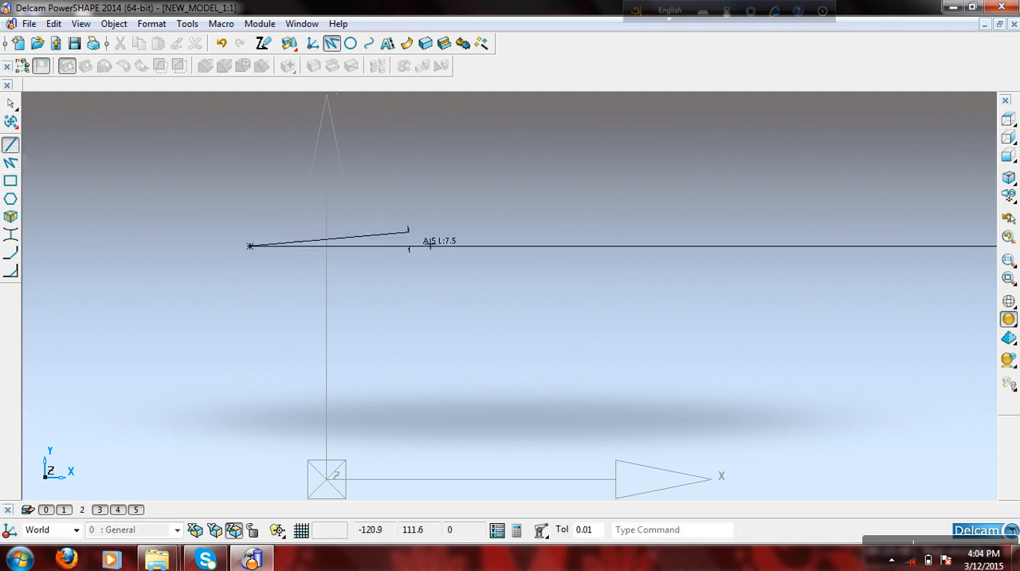
{"action": "left_click", "coordinate": [528, 257]}
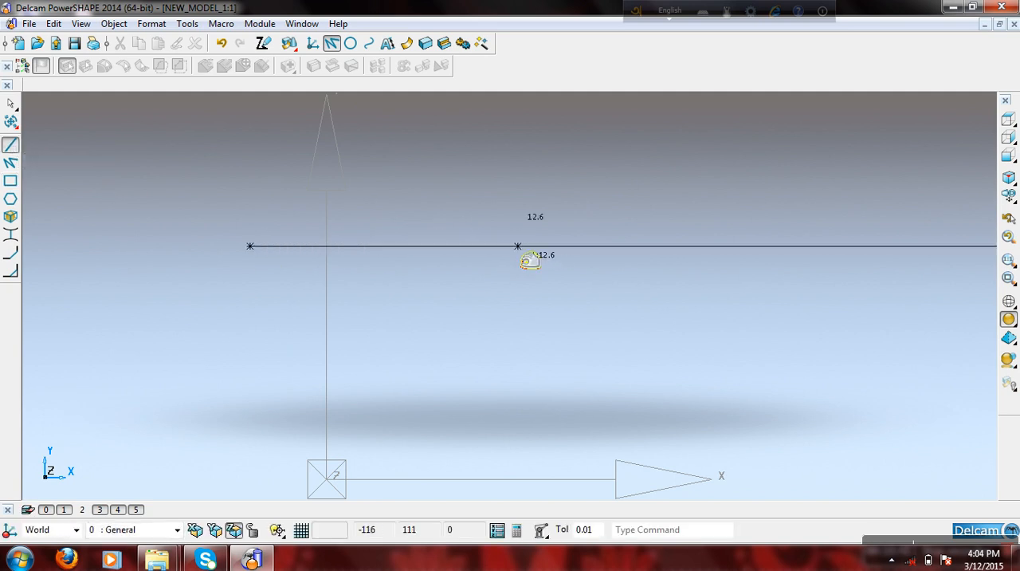
{"action": "left_click", "coordinate": [444, 357]}
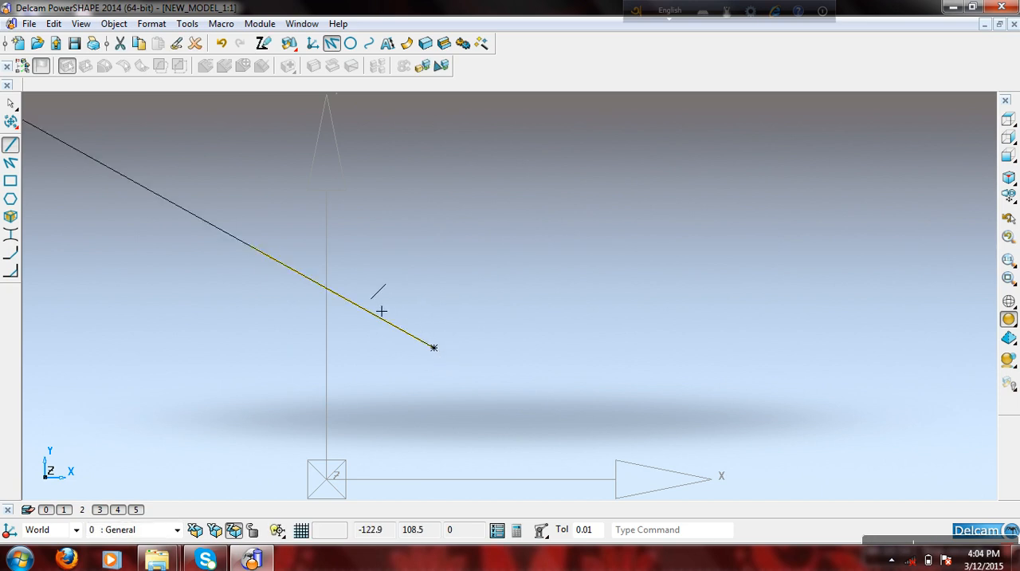
- Draw a second line perpendicular to the first, starting near its middle and running upward, and leave the line command
{"action": "left_click", "coordinate": [350, 301]}
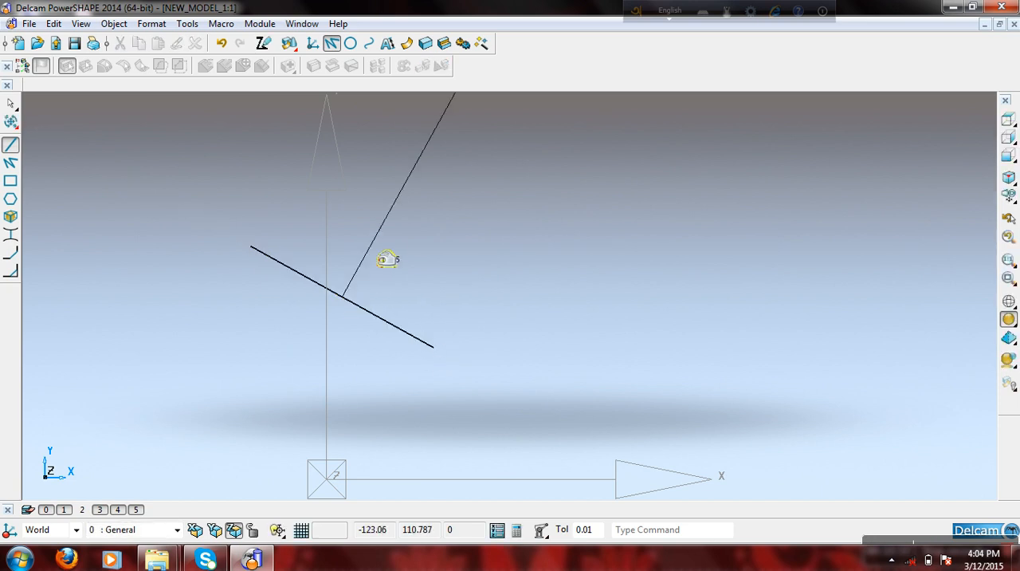
{"action": "left_click", "coordinate": [396, 197]}
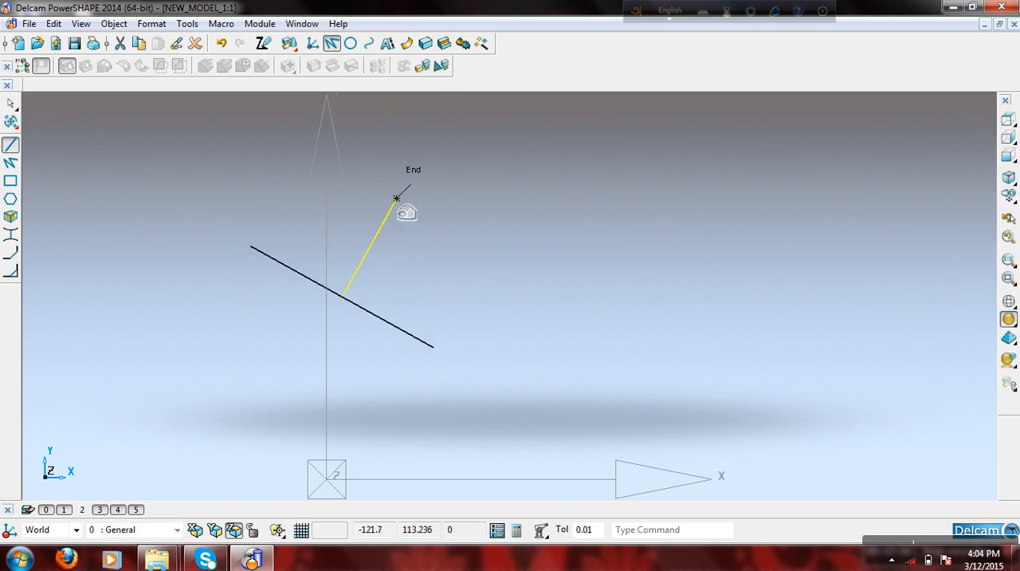
{"action": "right_click", "coordinate": [362, 165]}
{"action": "left_click", "coordinate": [381, 176]}
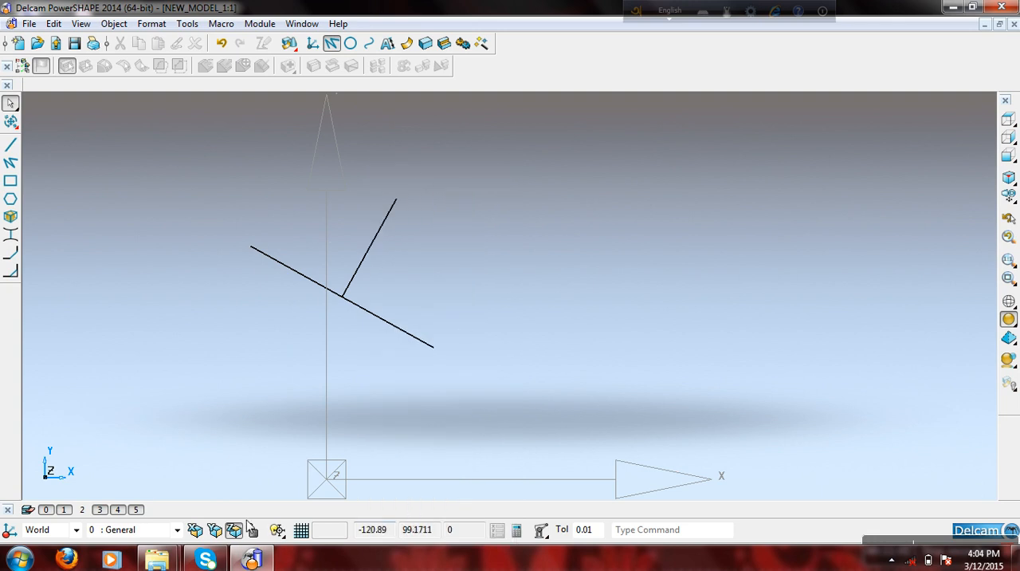
- Turn the intelligent cursor off and draw a freehand line rising from partway along the perpendicular line
{"action": "left_click", "coordinate": [277, 529]}
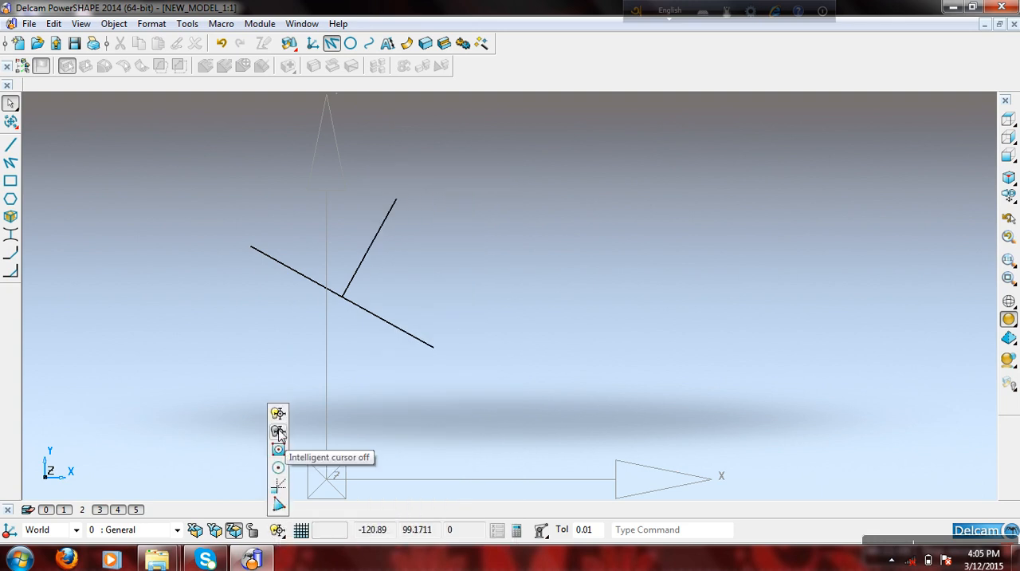
{"action": "left_click", "coordinate": [278, 431]}
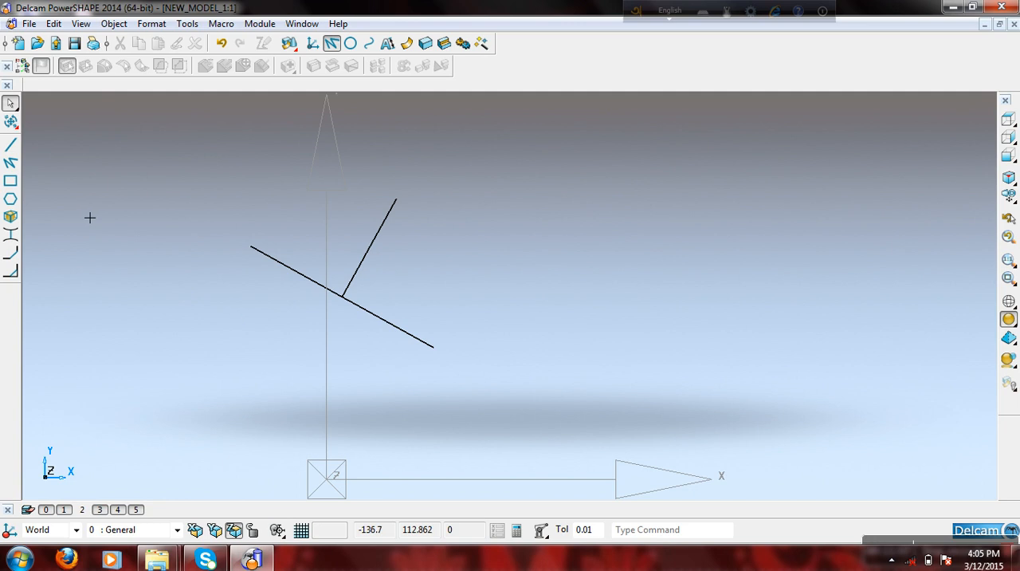
{"action": "left_click", "coordinate": [11, 144]}
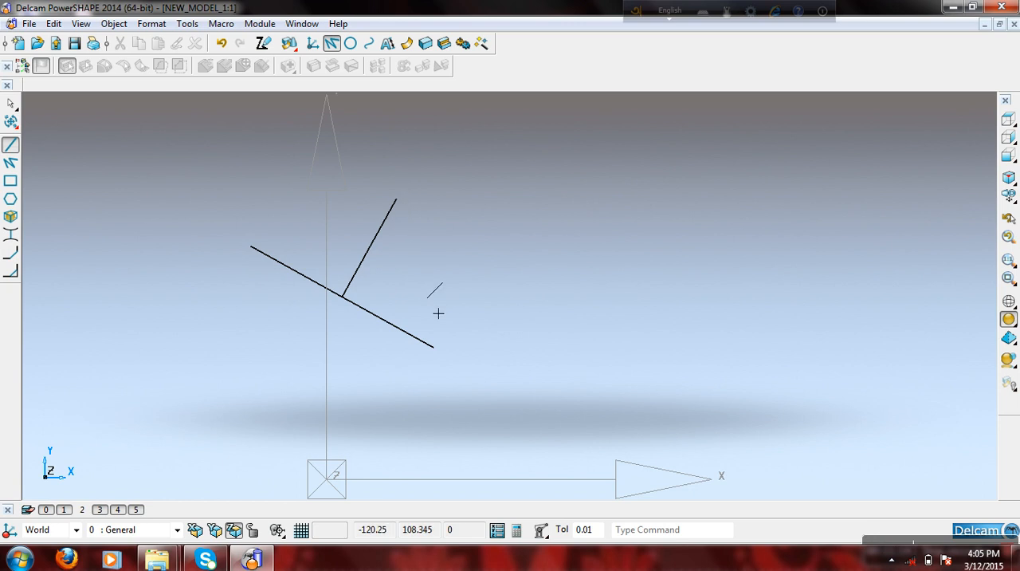
{"action": "left_click", "coordinate": [384, 253]}
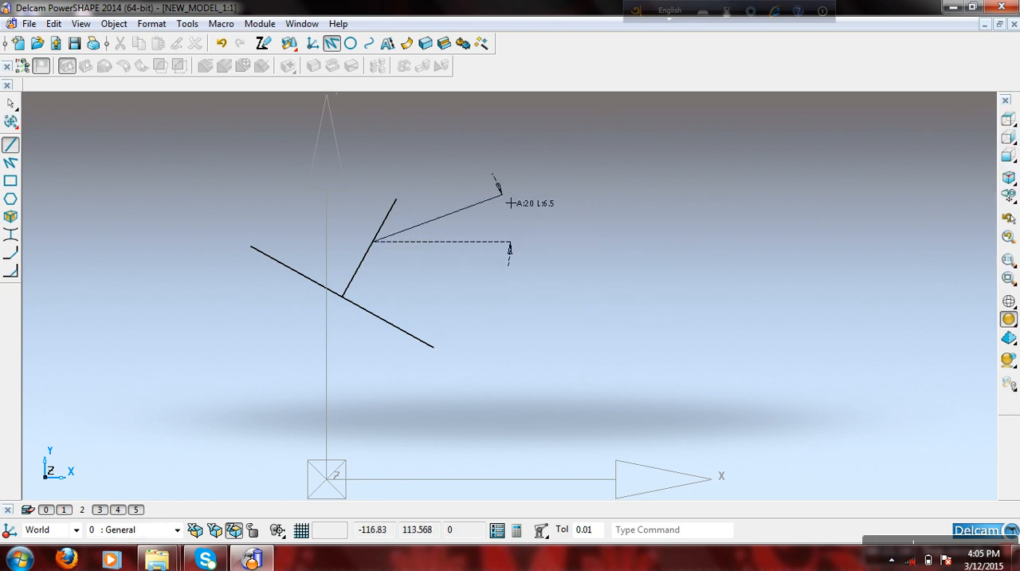
{"action": "left_click", "coordinate": [549, 171]}
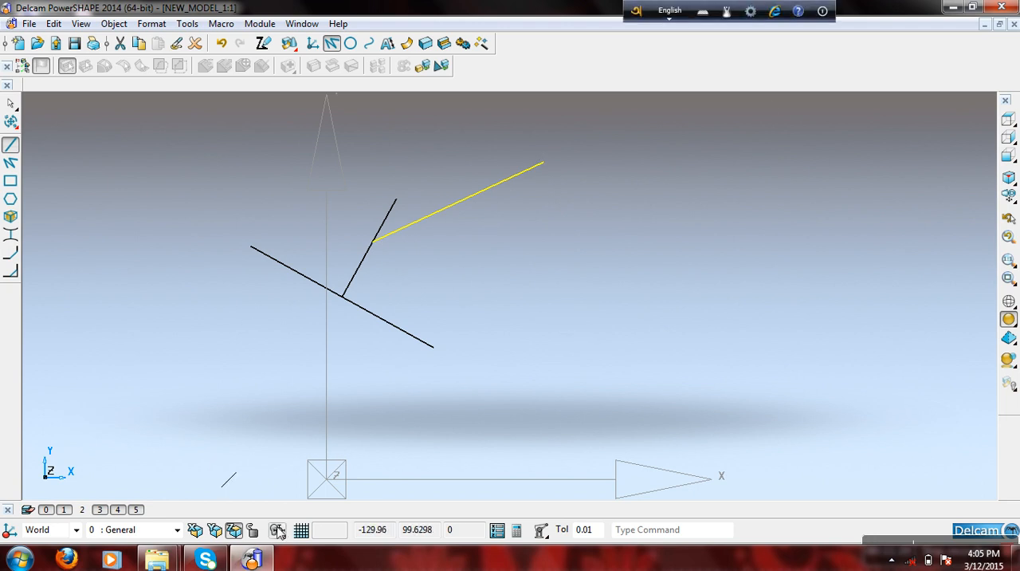
- Turn on snapping to keypoints and draw a line about 10.17 mm long from the freehand line's upper end to the first line's lower end
{"action": "left_click", "coordinate": [278, 530]}
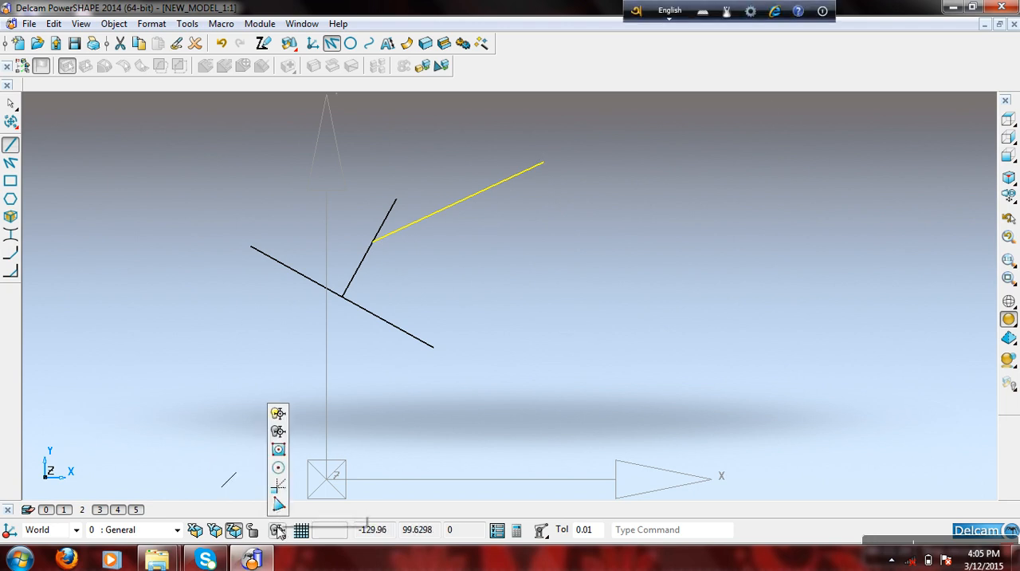
{"action": "left_click", "coordinate": [278, 449]}
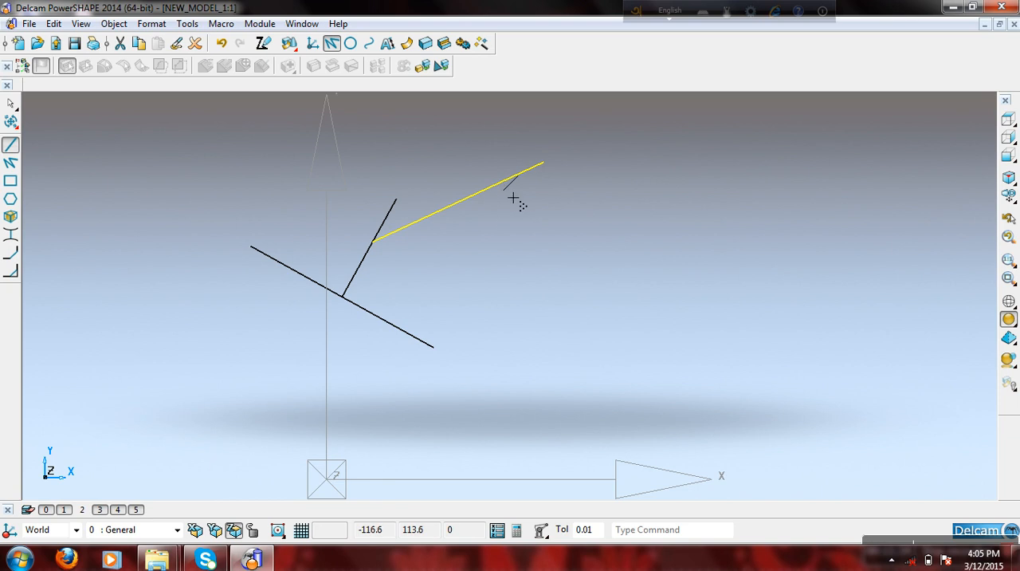
{"action": "left_click", "coordinate": [543, 162]}
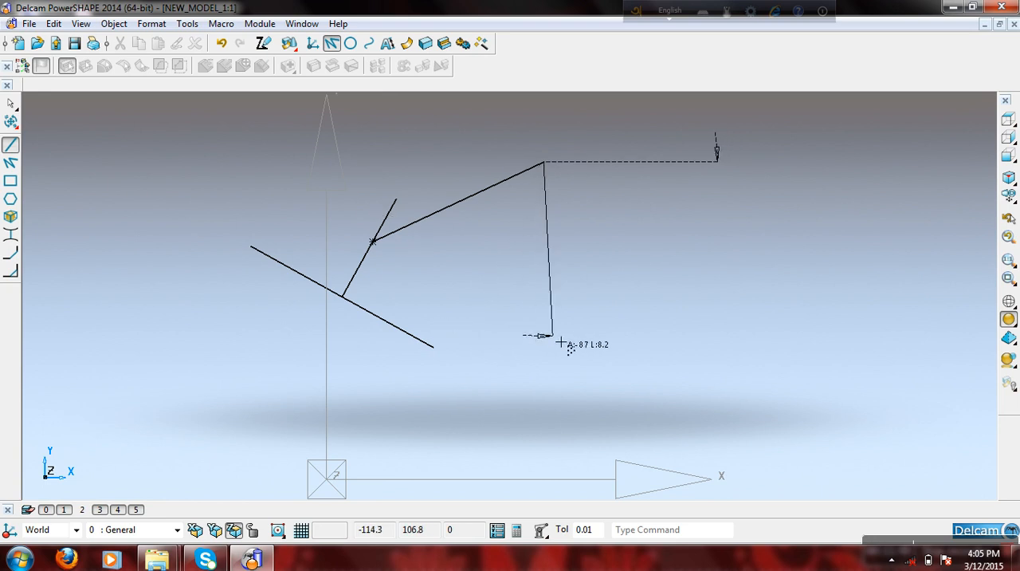
{"action": "key", "text": "Escape"}
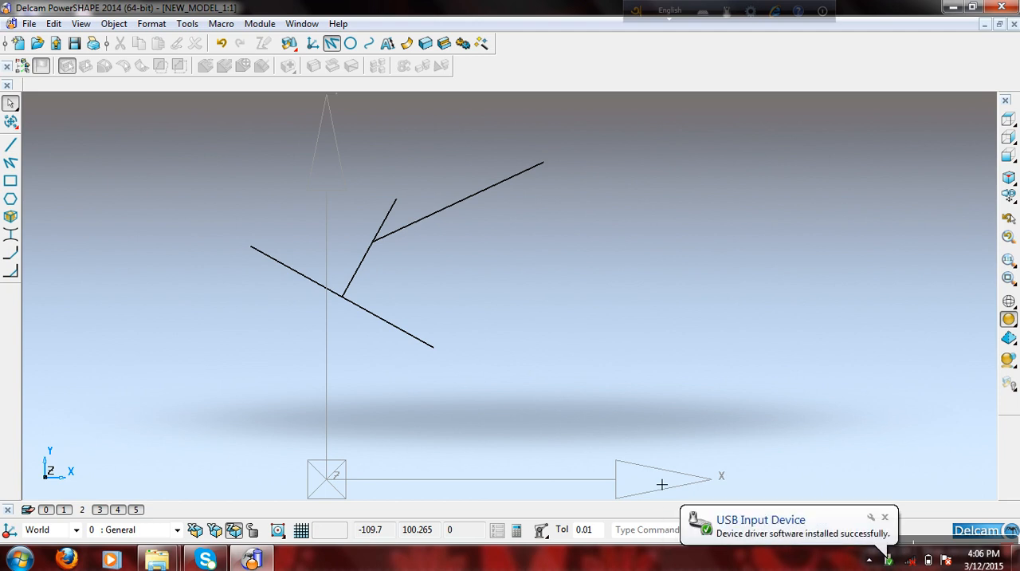
{"action": "left_click", "coordinate": [885, 517]}
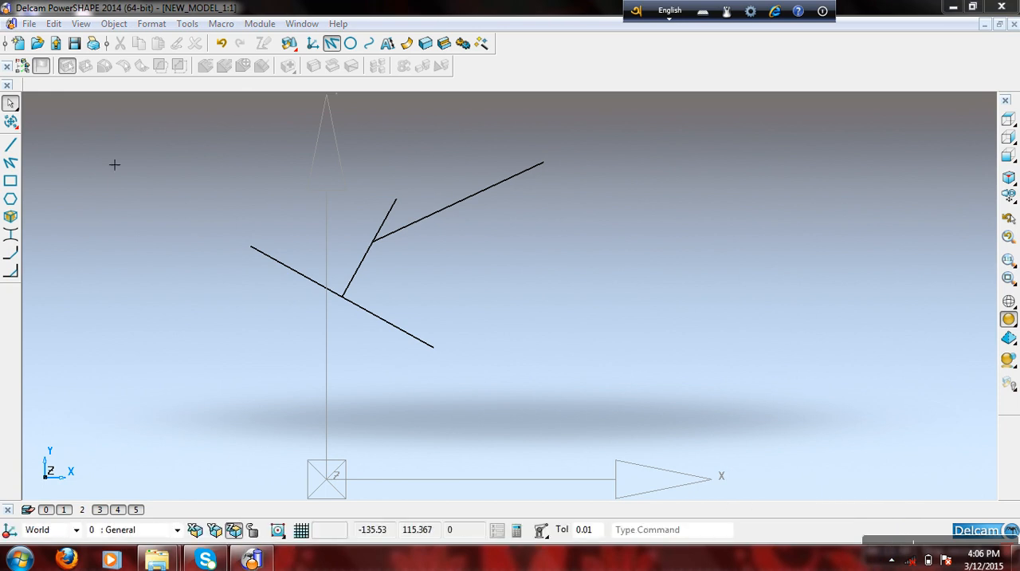
{"action": "left_click", "coordinate": [11, 144]}
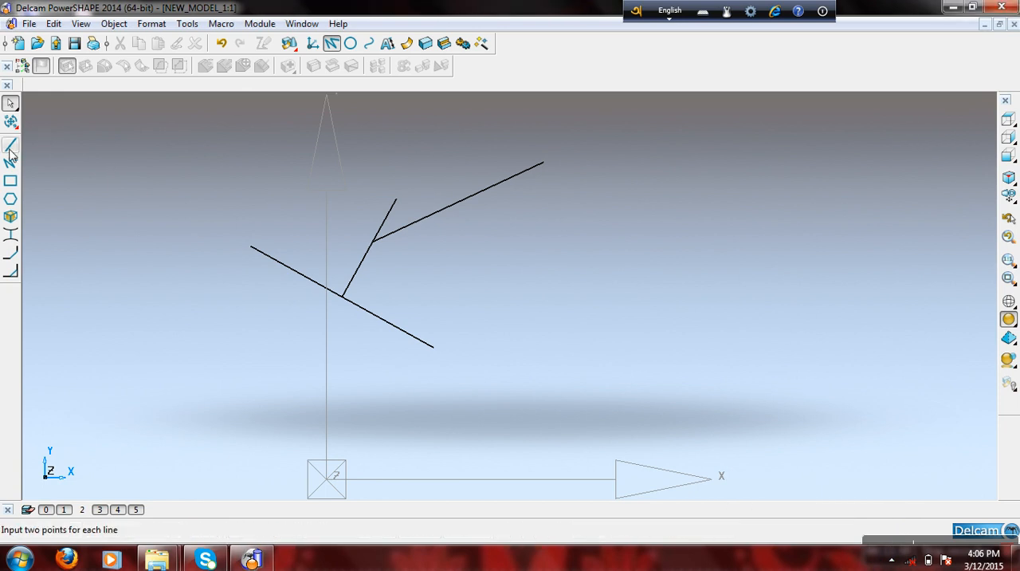
{"action": "left_click", "coordinate": [546, 165]}
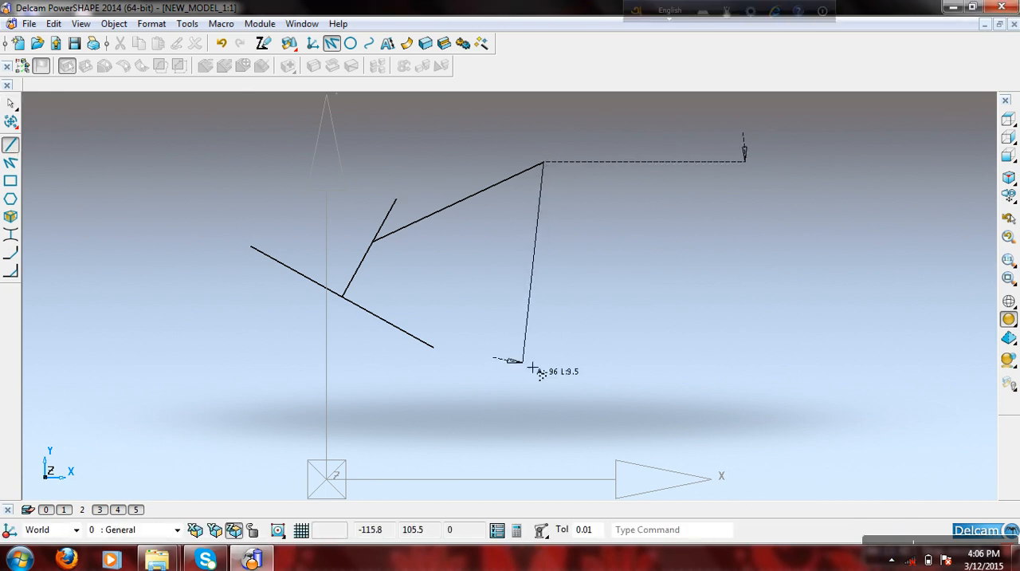
{"action": "left_click", "coordinate": [434, 347]}
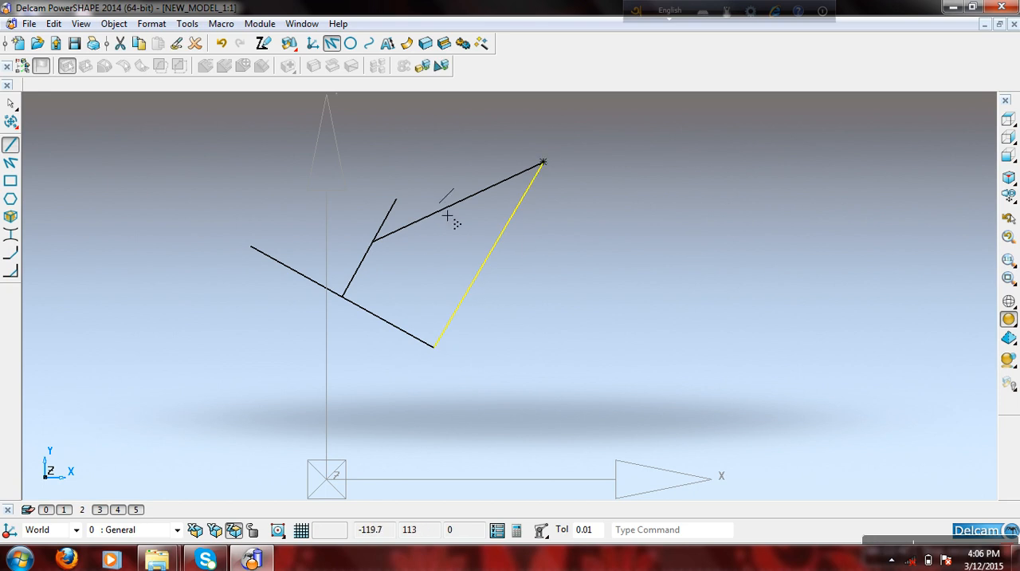
- Turn on snapping to centre keypoints and create a full circle centred on the world origin at X 0, Y 0, Z 0
{"action": "left_click", "coordinate": [278, 529]}
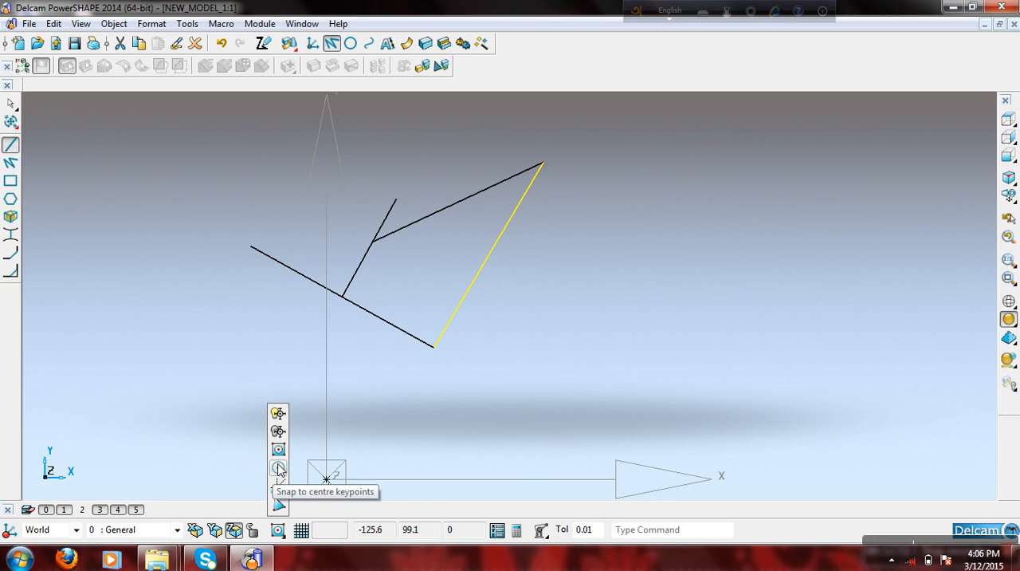
{"action": "left_click", "coordinate": [279, 468]}
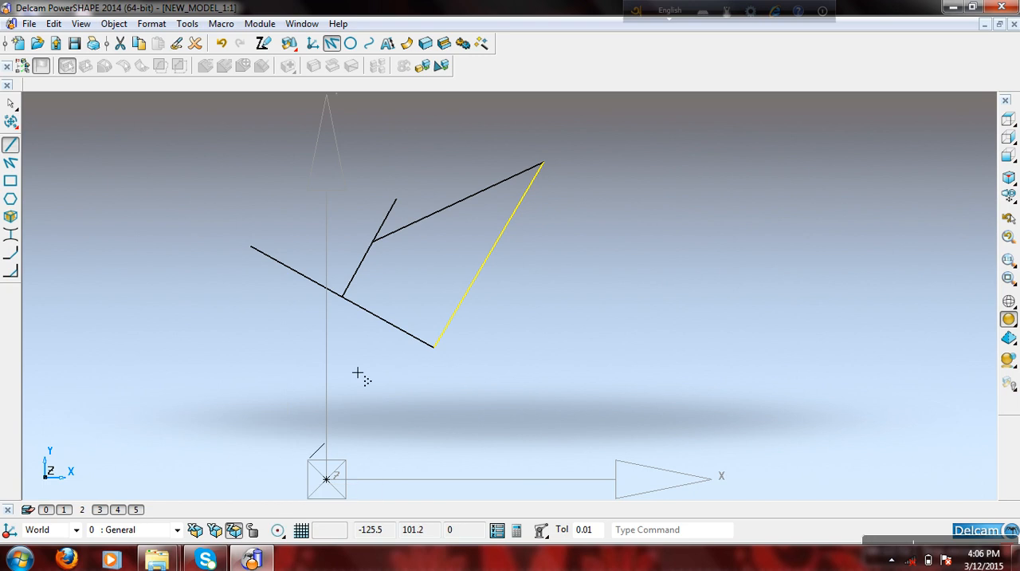
{"action": "left_click", "coordinate": [350, 43]}
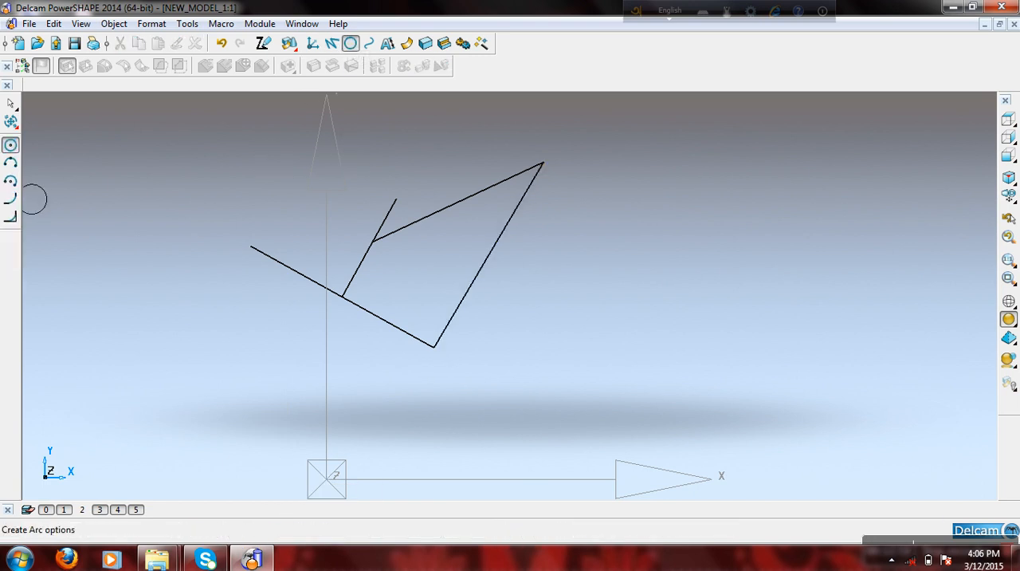
{"action": "left_click", "coordinate": [497, 530]}
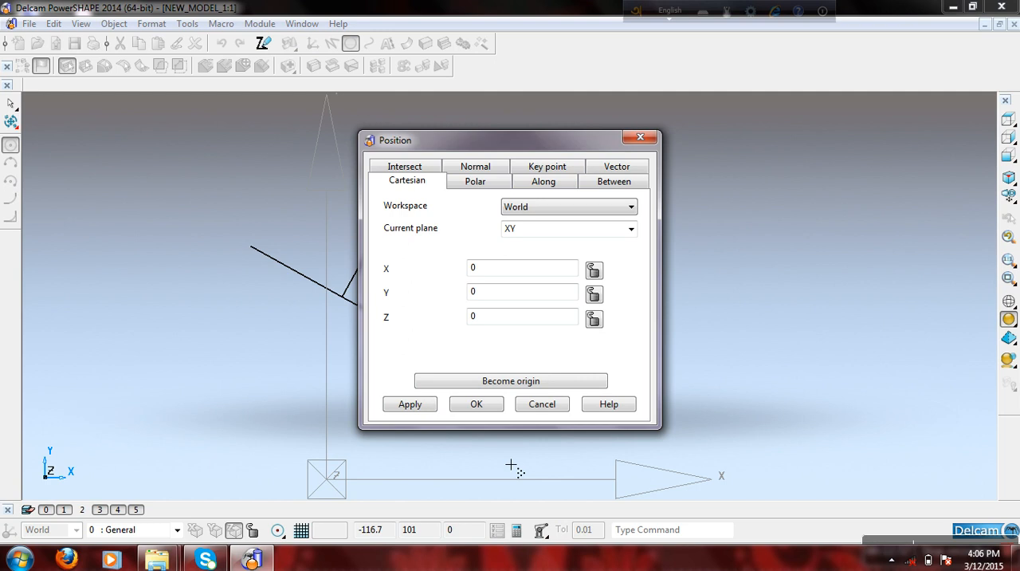
{"action": "left_click", "coordinate": [478, 405]}
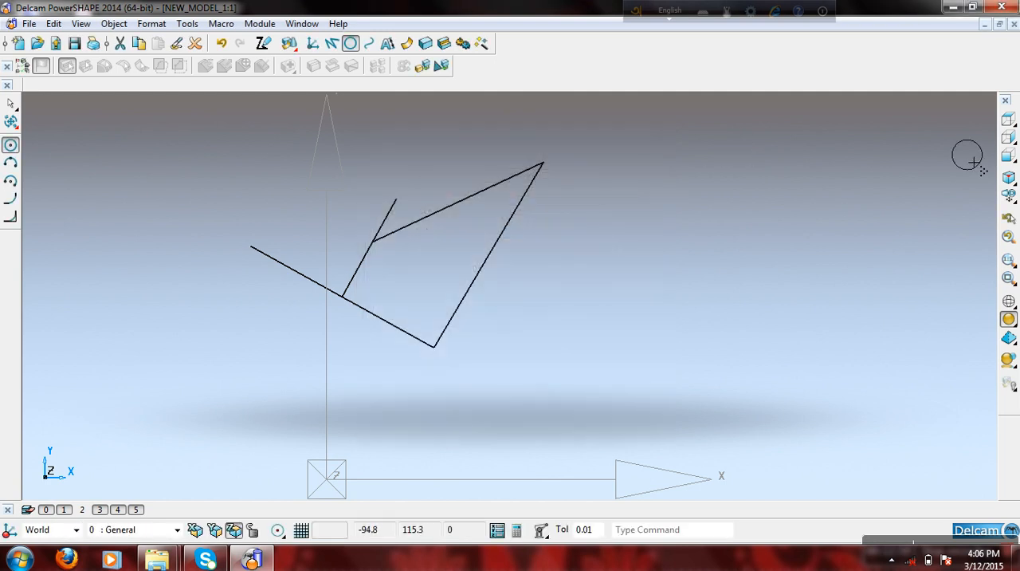
{"action": "left_click", "coordinate": [1008, 119]}
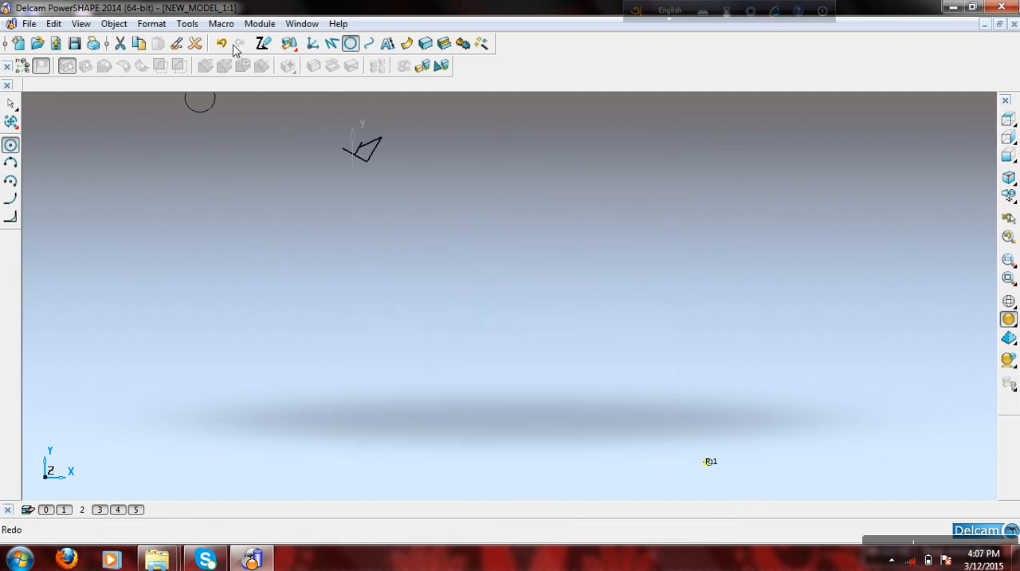
- Enlarge the circle at the world origin freehand to several times its radius, show it in the top view and deselect it
{"action": "left_click", "coordinate": [11, 104]}
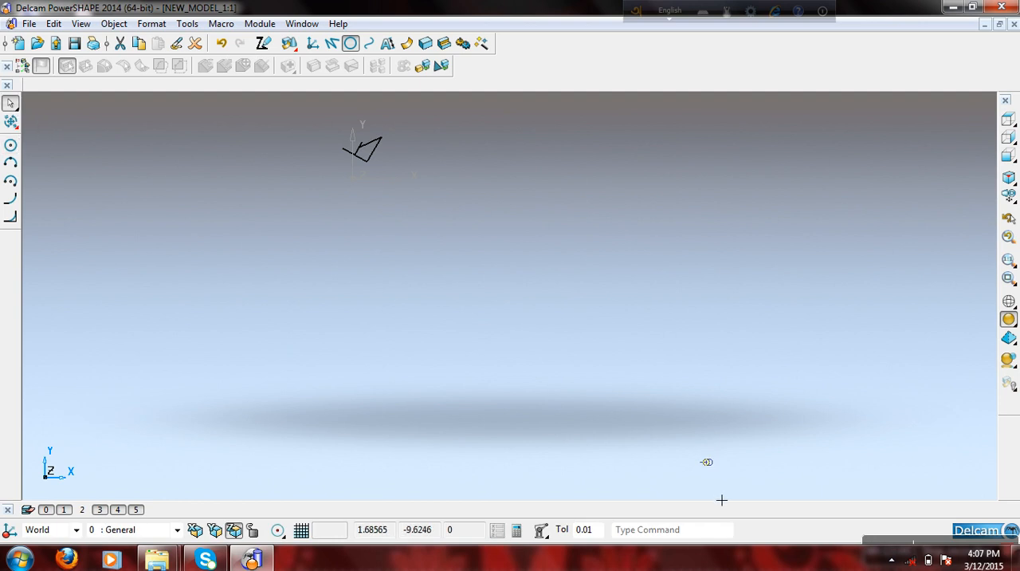
{"action": "left_click", "coordinate": [756, 451]}
{"action": "scroll", "coordinate": [718, 499], "scroll_direction": "up", "scroll_amount": 3}
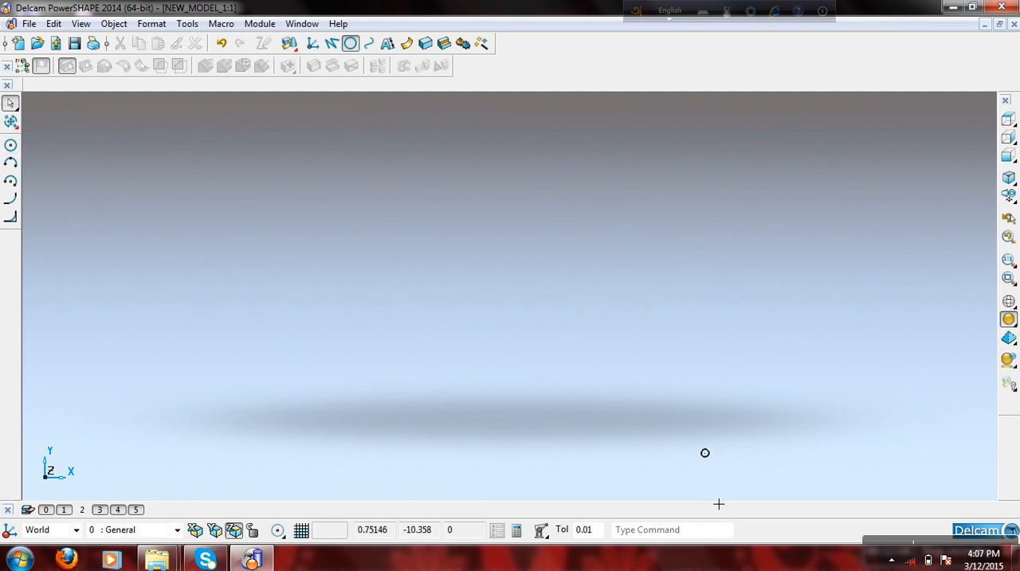
{"action": "left_click", "coordinate": [710, 443]}
{"action": "left_click_drag", "start_coordinate": [693, 451], "coordinate": [462, 451]}
{"action": "left_click", "coordinate": [695, 452]}
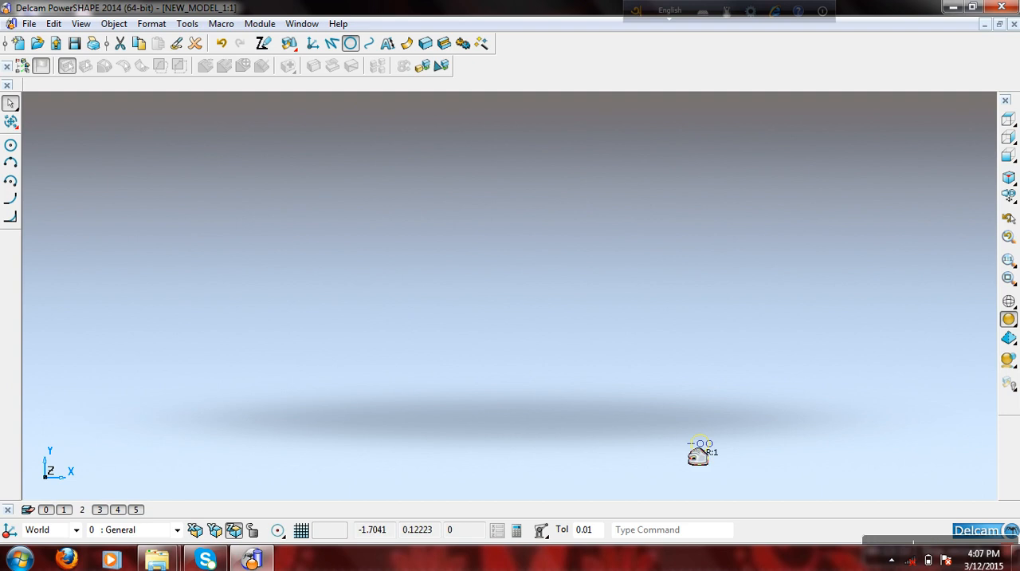
{"action": "left_click_drag", "start_coordinate": [699, 456], "coordinate": [364, 399]}
{"action": "scroll", "coordinate": [375, 399], "scroll_direction": "down", "scroll_amount": 2}
{"action": "left_click", "coordinate": [1010, 124]}
{"action": "left_click", "coordinate": [559, 354]}
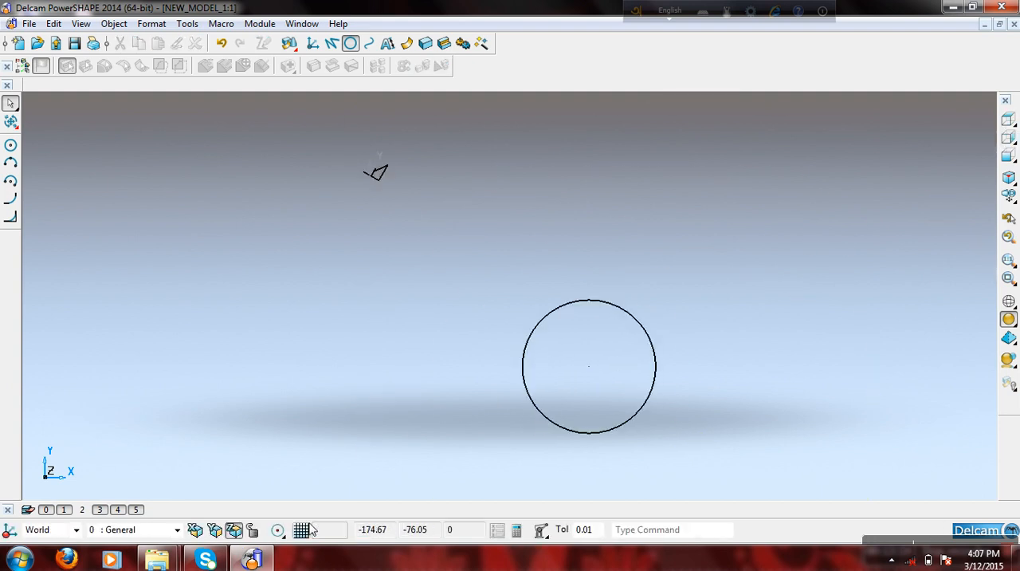
- Switch from centre keypoint snapping back to the default intelligent cursor and leave the line command
{"action": "left_click", "coordinate": [340, 50]}
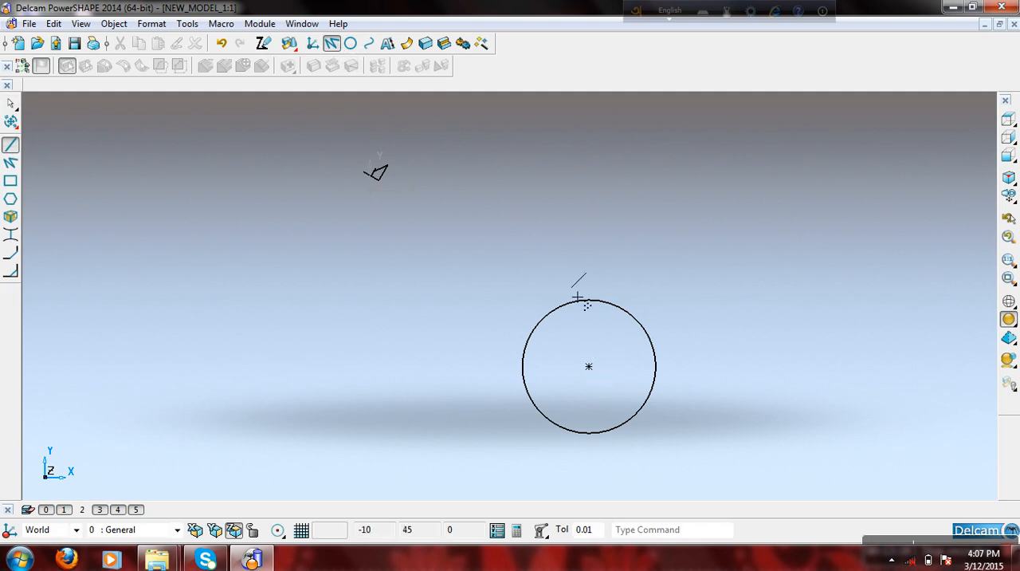
{"action": "mouse_move", "coordinate": [283, 529]}
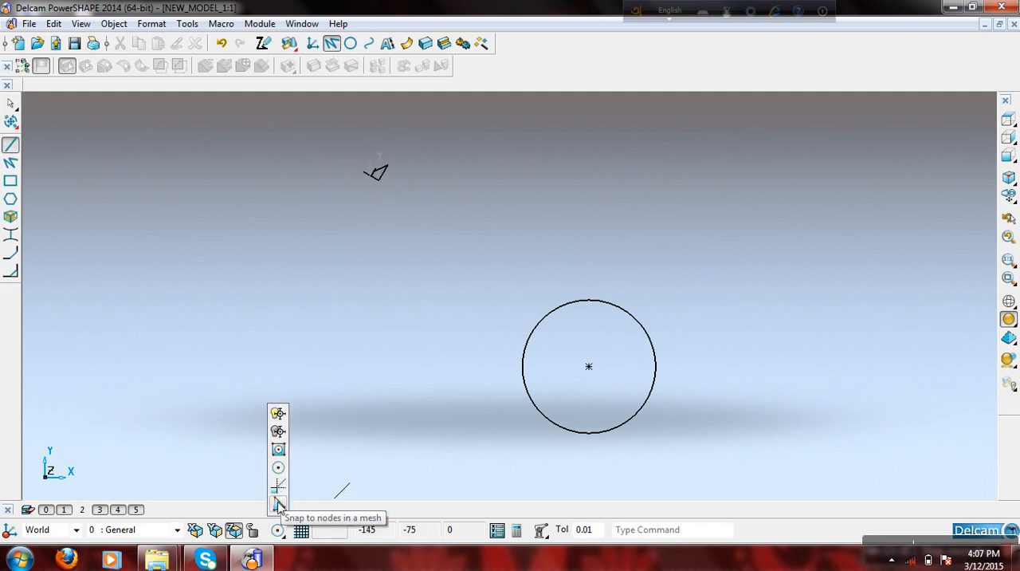
{"action": "left_click", "coordinate": [277, 532]}
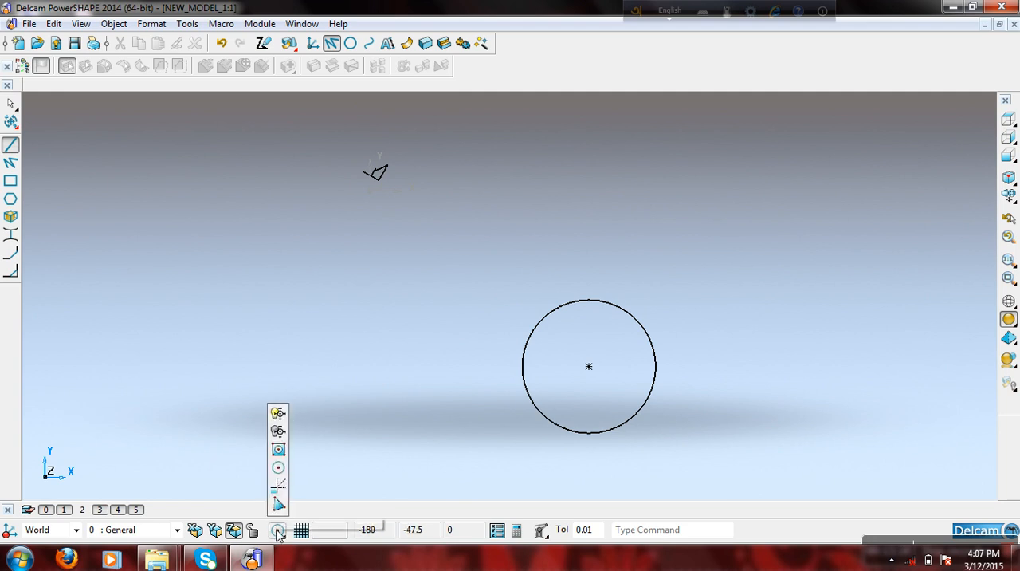
{"action": "left_click", "coordinate": [277, 412]}
{"action": "right_click", "coordinate": [296, 245]}
- Delete the connected sloping lines and the workplane beside them, keeping only the circle
{"action": "left_click", "coordinate": [360, 177]}
{"action": "left_click", "coordinate": [378, 172]}
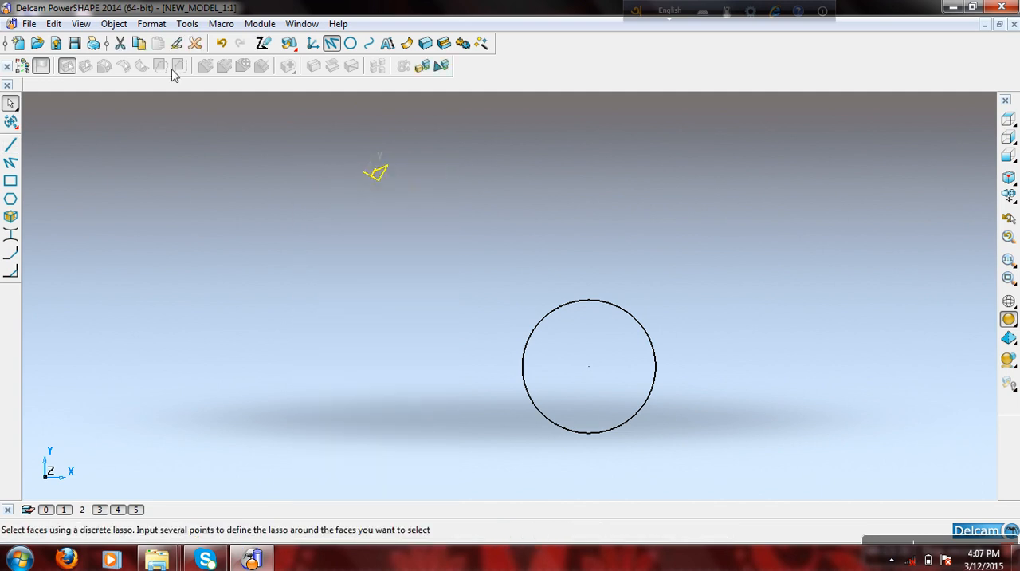
{"action": "left_click", "coordinate": [194, 43]}
{"action": "left_click_drag", "start_coordinate": [342, 157], "coordinate": [408, 195]}
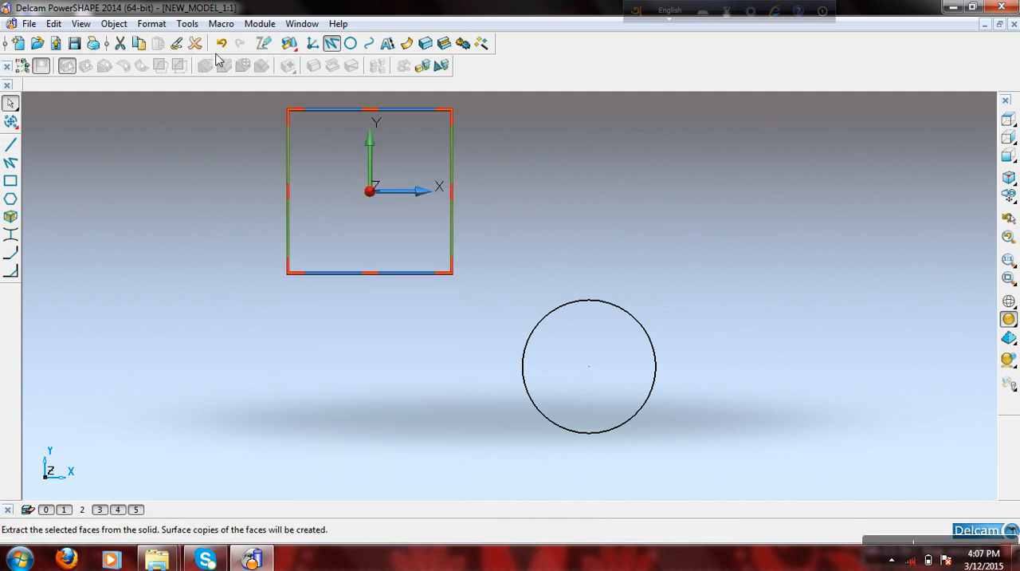
{"action": "left_click", "coordinate": [197, 44]}
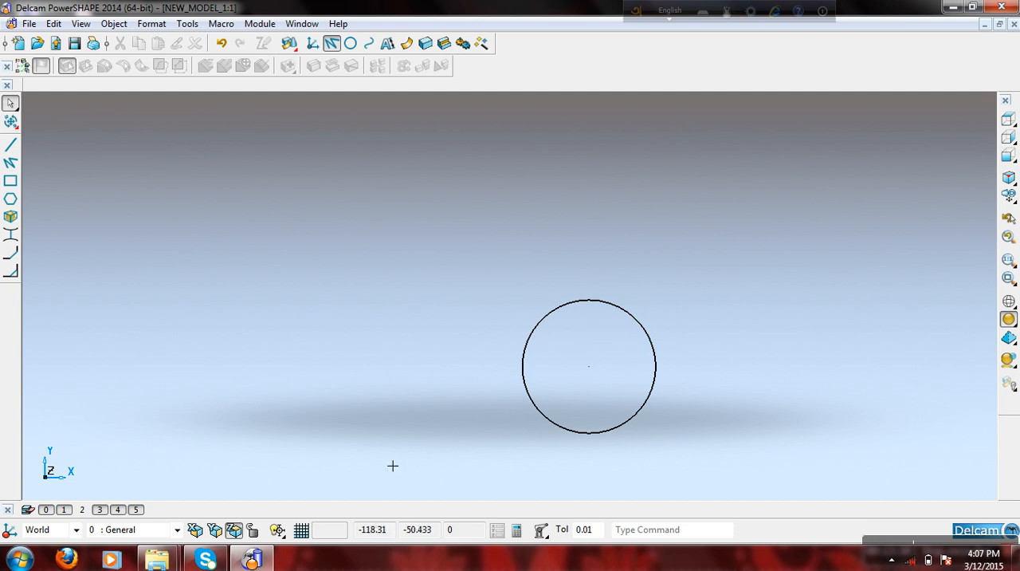
- Turn on the grid and draw three grid-snapped lines above the circle, forming an open rectangle 70 mm wide and 30 mm high
{"action": "mouse_move", "coordinate": [279, 533]}
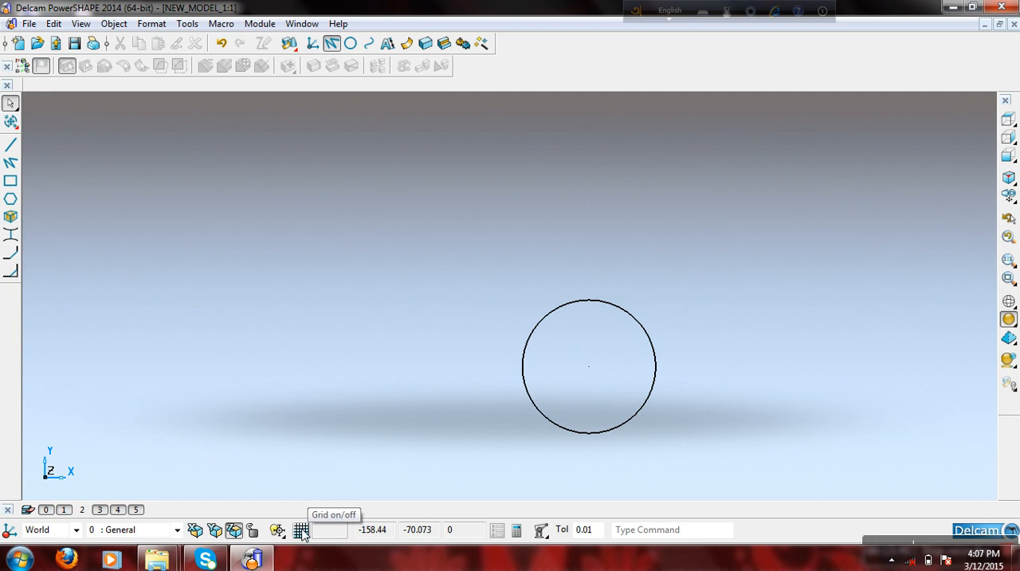
{"action": "left_click", "coordinate": [303, 531]}
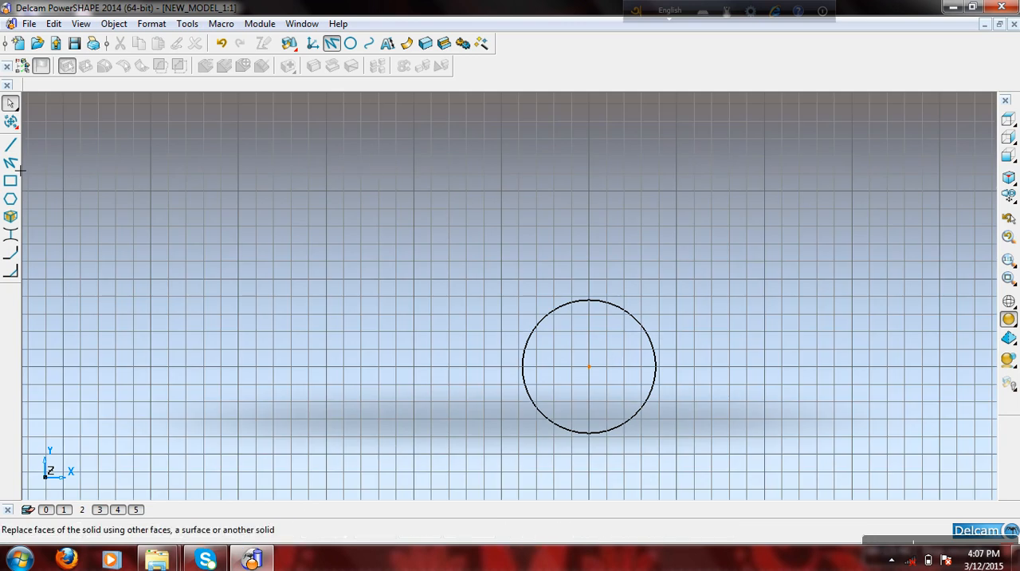
{"action": "left_click", "coordinate": [10, 144]}
{"action": "left_click", "coordinate": [503, 226]}
{"action": "left_click", "coordinate": [626, 226]}
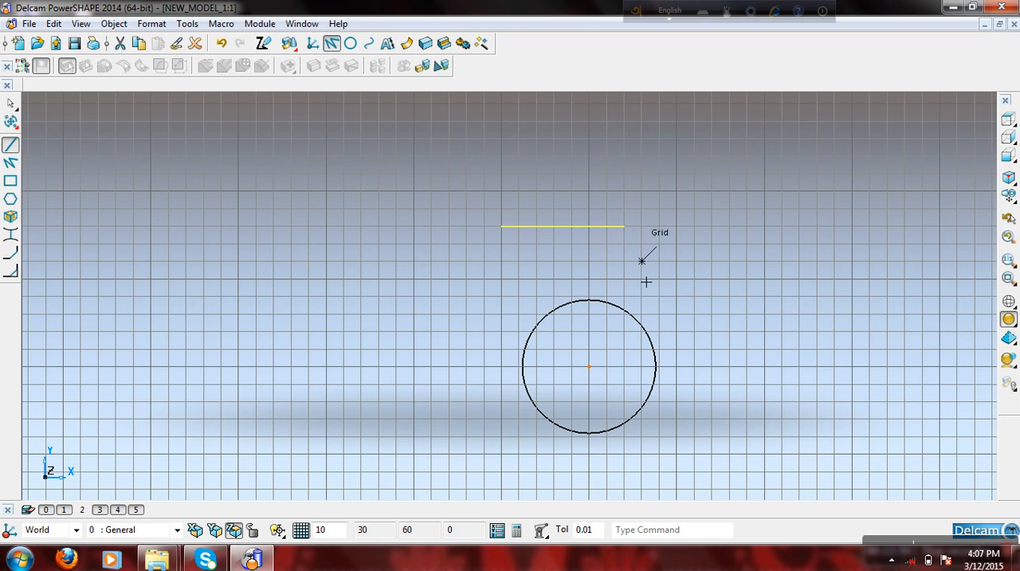
{"action": "left_click", "coordinate": [626, 279]}
{"action": "left_click", "coordinate": [625, 227]}
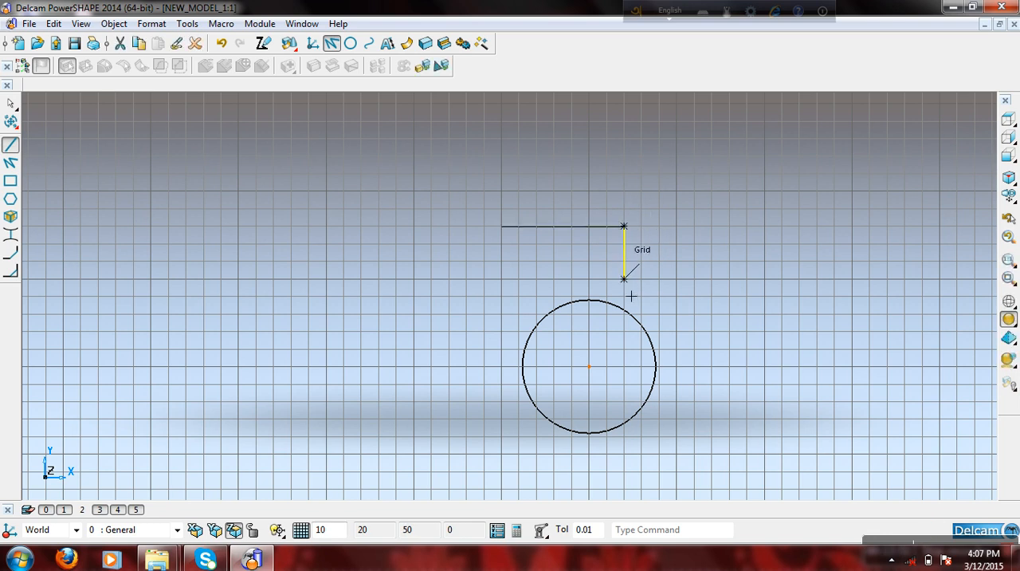
{"action": "left_click", "coordinate": [501, 279]}
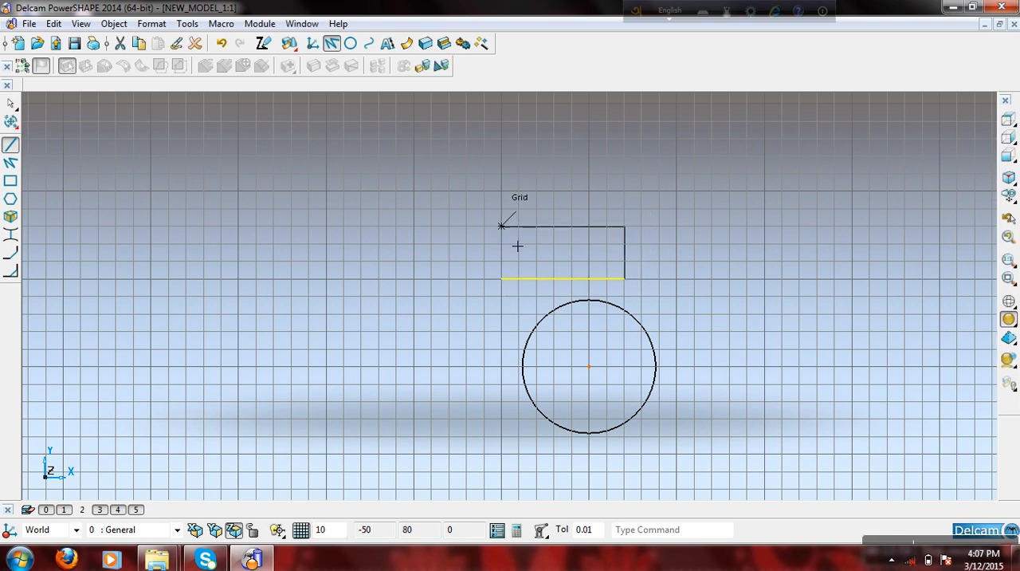
{"action": "left_click", "coordinate": [503, 227]}
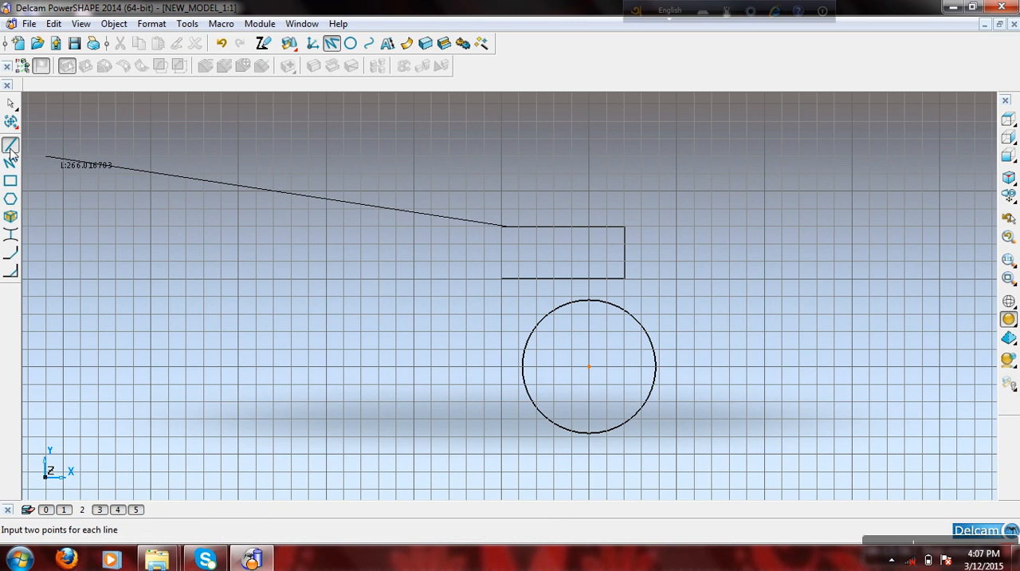
{"action": "left_click", "coordinate": [10, 103]}
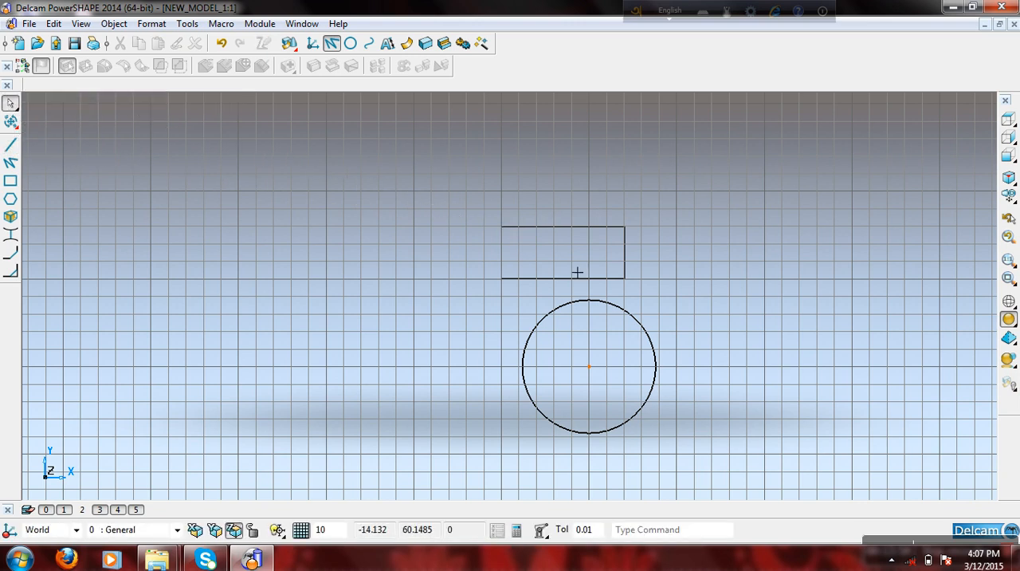
- Delete the three grid-snapped lines above the circle
{"action": "scroll", "coordinate": [590, 263], "scroll_direction": "up", "scroll_amount": 2}
{"action": "left_click_drag", "start_coordinate": [442, 216], "coordinate": [696, 293]}
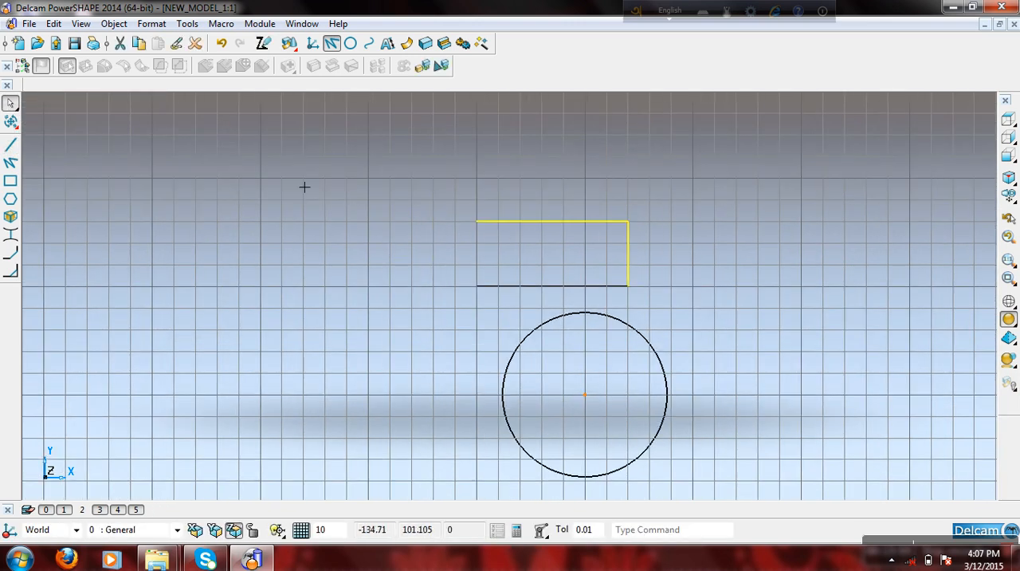
{"action": "left_click", "coordinate": [195, 43]}
{"action": "left_click_drag", "start_coordinate": [404, 202], "coordinate": [630, 292]}
{"action": "left_click", "coordinate": [195, 43]}
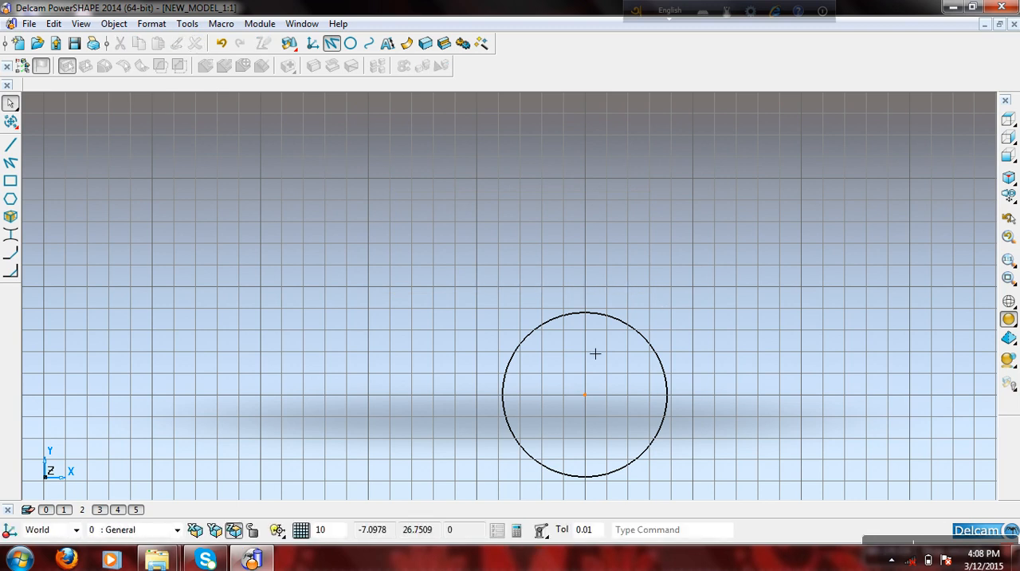
- Draw a 50 by 30 mm rectangle from four single grid-snapped lines, starting at X -100, Y 100, and leave the line command
{"action": "scroll", "coordinate": [610, 416], "scroll_direction": "down", "scroll_amount": 2}
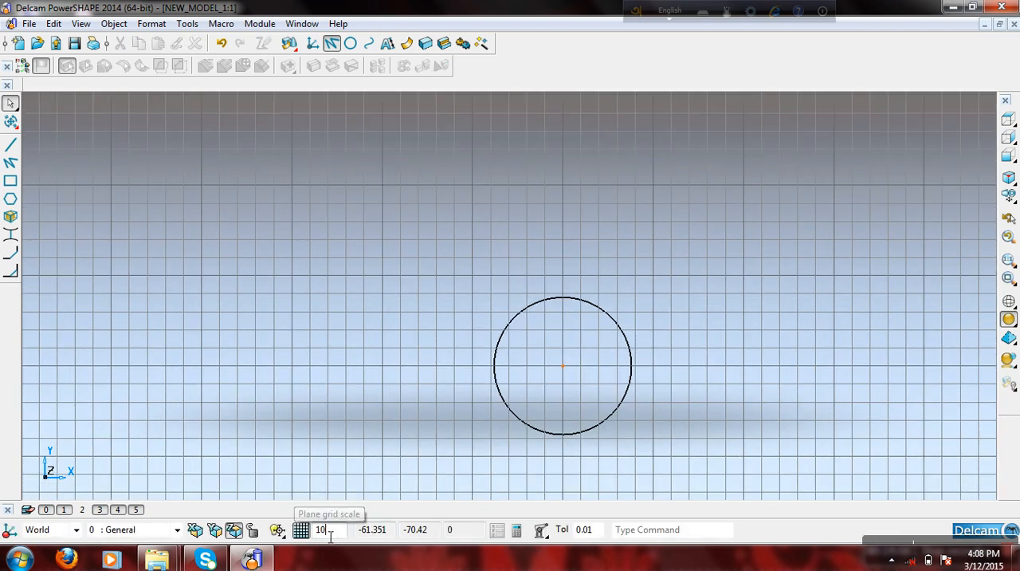
{"action": "left_click", "coordinate": [333, 44]}
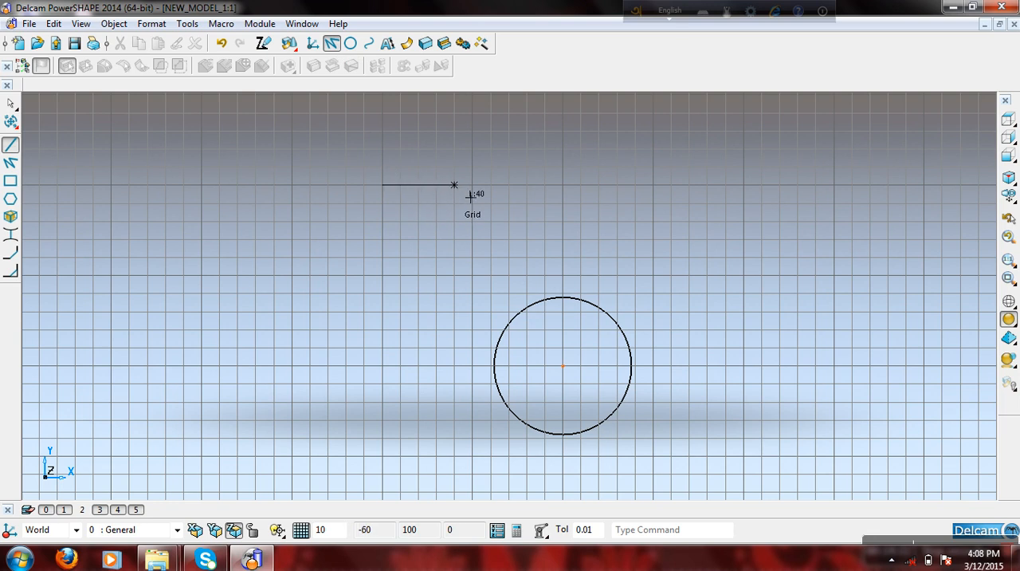
{"action": "left_click", "coordinate": [481, 197]}
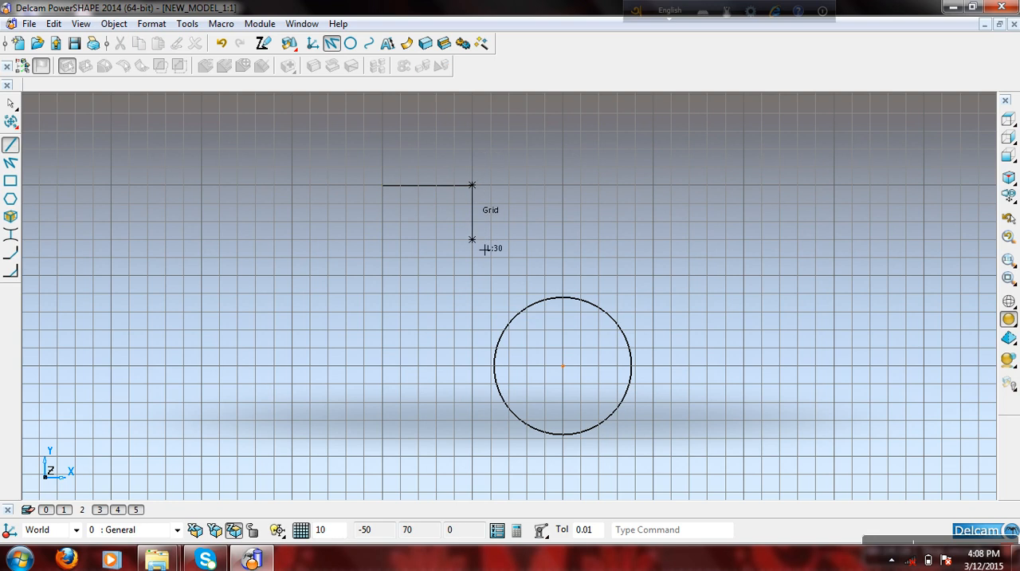
{"action": "left_click", "coordinate": [485, 249]}
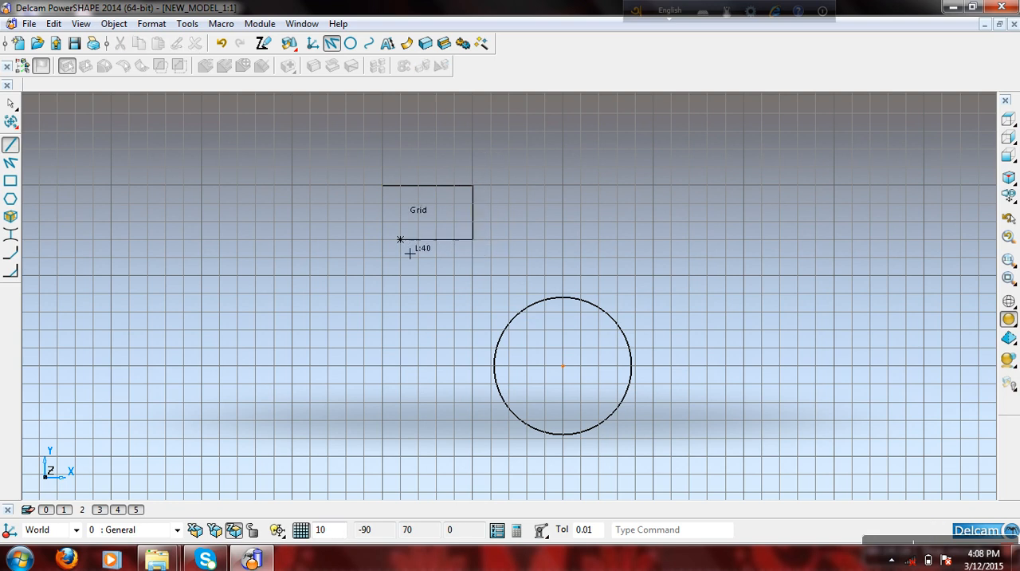
{"action": "left_click", "coordinate": [387, 250]}
{"action": "left_click", "coordinate": [400, 199]}
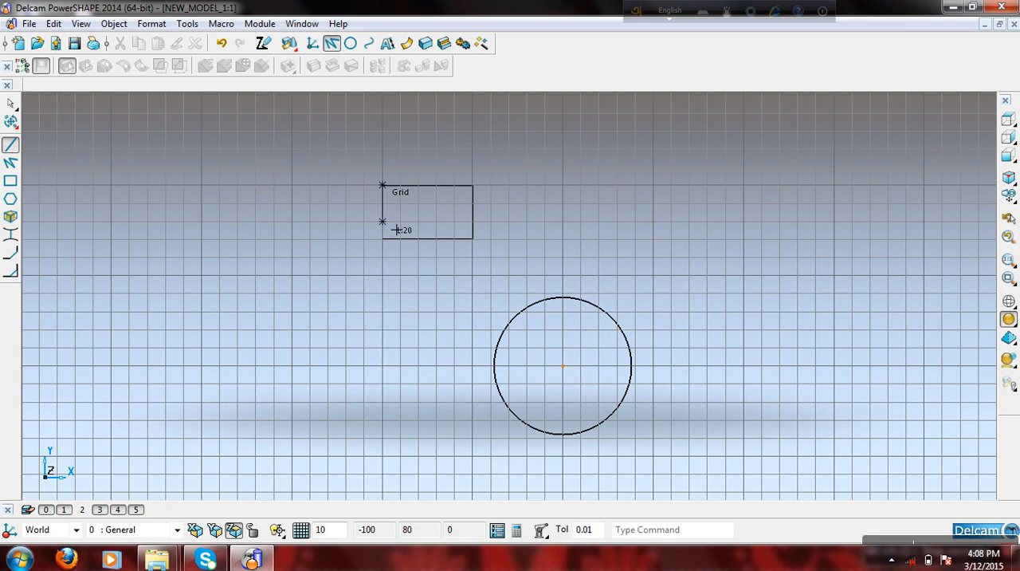
{"action": "left_click", "coordinate": [383, 241]}
{"action": "right_click", "coordinate": [311, 168]}
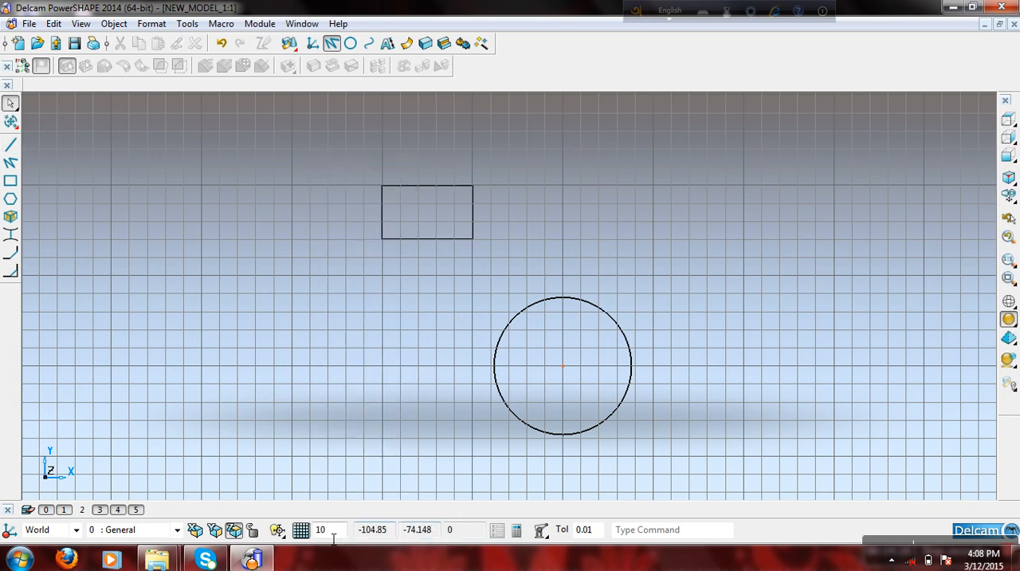
- Set the plane grid scale to 25
{"action": "left_click", "coordinate": [339, 533]}
{"action": "double_click", "coordinate": [339, 533]}
{"action": "key", "text": "Return"}
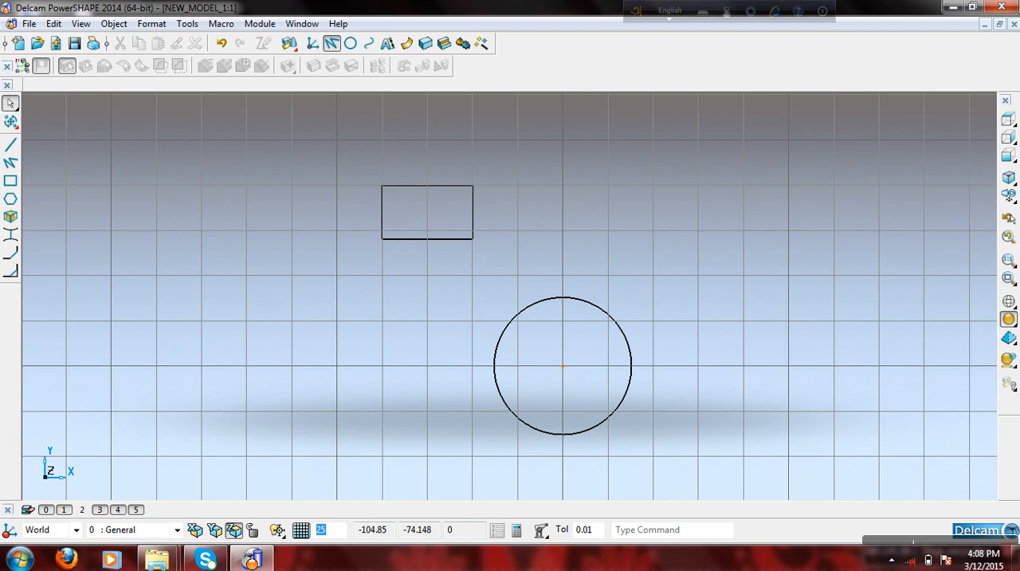
- Draw a closed 125 by 50 mm rectangle with continuous lines snapped to the grid, starting at X -125, Y 50, and leave the command
{"action": "left_click", "coordinate": [11, 162]}
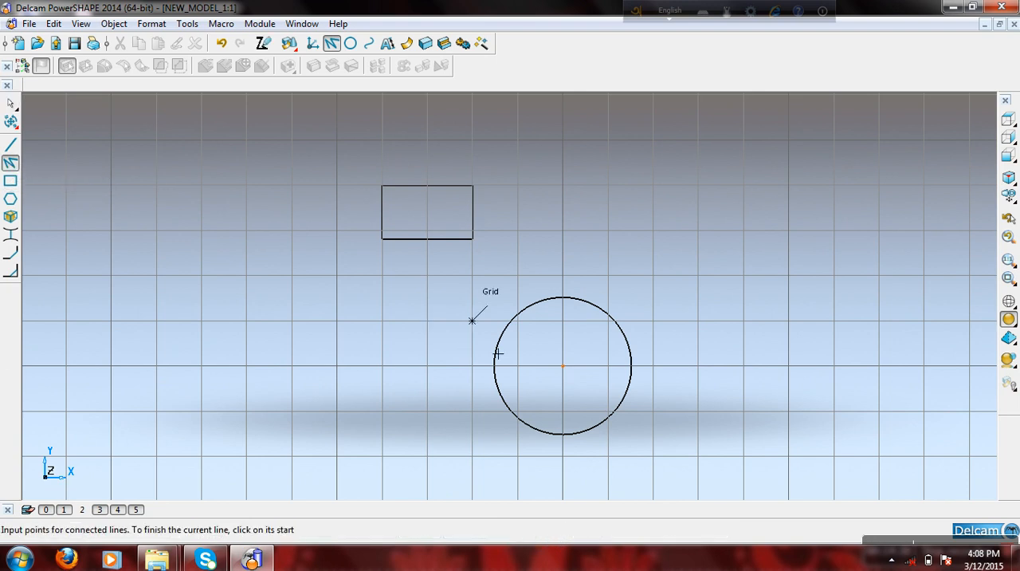
{"action": "left_click", "coordinate": [352, 285]}
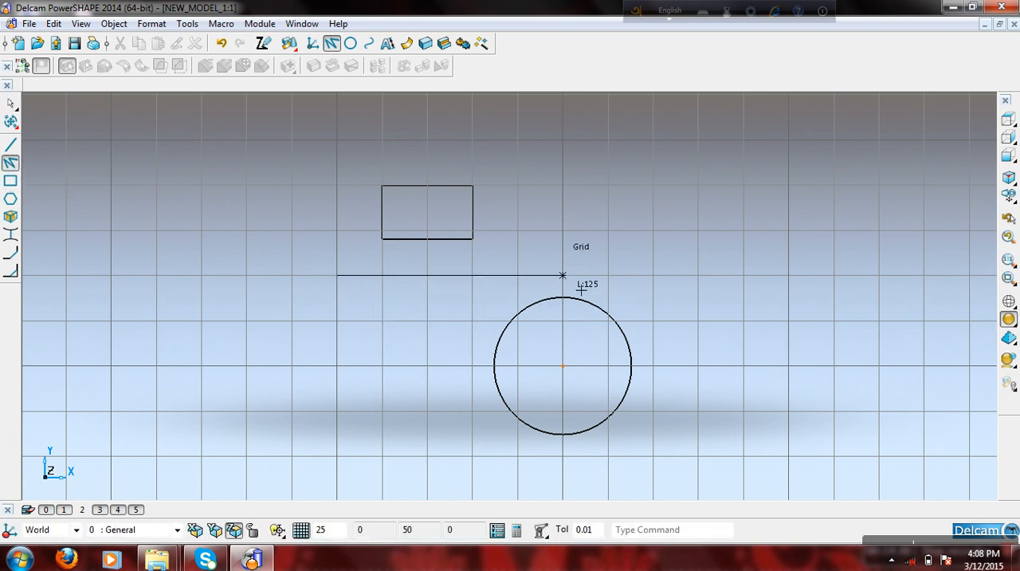
{"action": "left_click", "coordinate": [581, 290]}
{"action": "left_click", "coordinate": [581, 200]}
{"action": "left_click", "coordinate": [364, 212]}
{"action": "left_click", "coordinate": [343, 287]}
{"action": "right_click", "coordinate": [296, 207]}
{"action": "left_click", "coordinate": [322, 180]}
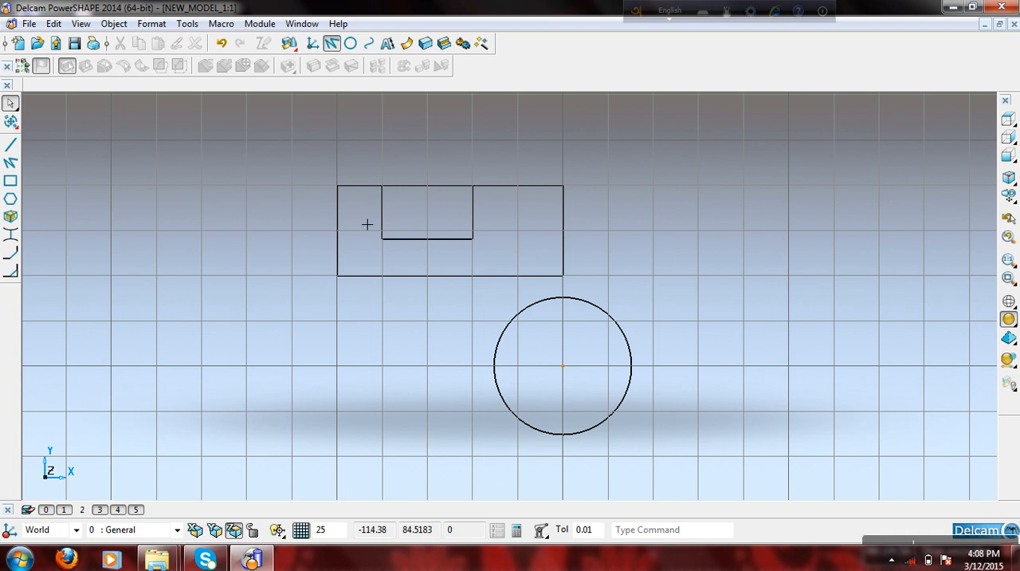
- Examine the two overlapping lines along the rectangles' shared upper edge by selecting each of them in turn
{"action": "left_click", "coordinate": [441, 186]}
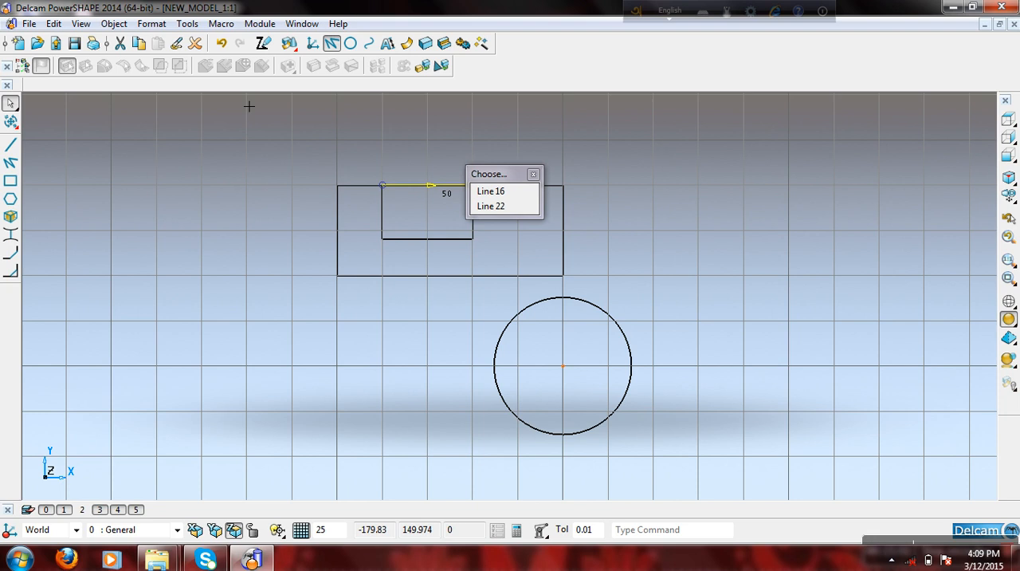
{"action": "left_click", "coordinate": [248, 106]}
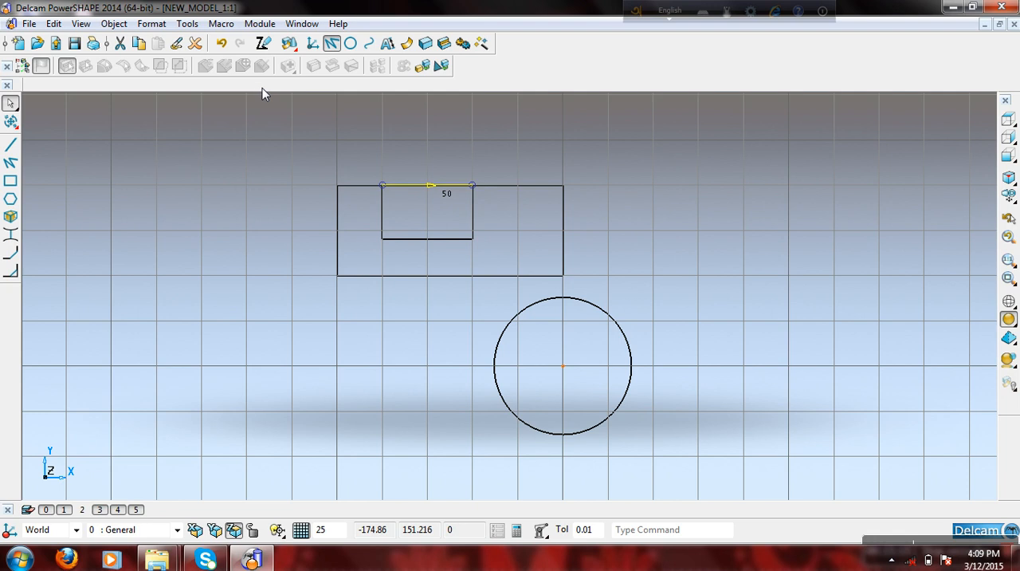
{"action": "left_click", "coordinate": [321, 166]}
{"action": "left_click", "coordinate": [421, 193]}
{"action": "left_click", "coordinate": [394, 166]}
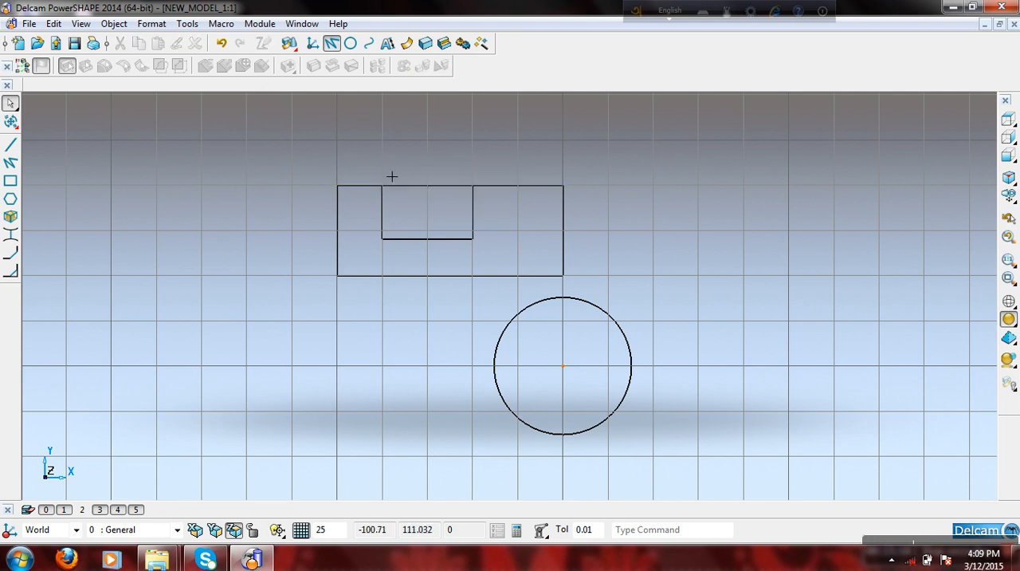
{"action": "left_click", "coordinate": [379, 196]}
{"action": "left_click", "coordinate": [345, 162]}
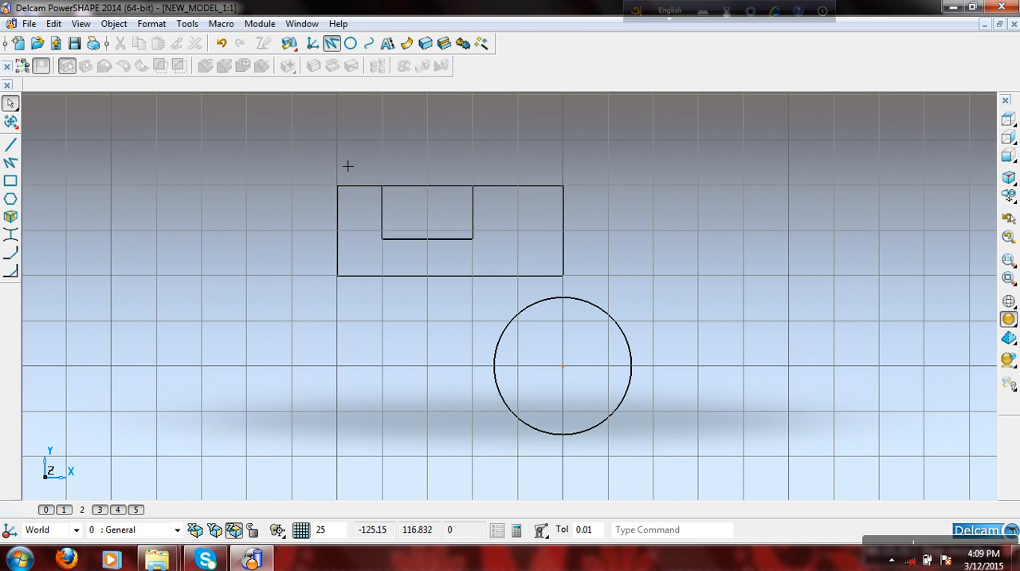
{"action": "left_click", "coordinate": [431, 192]}
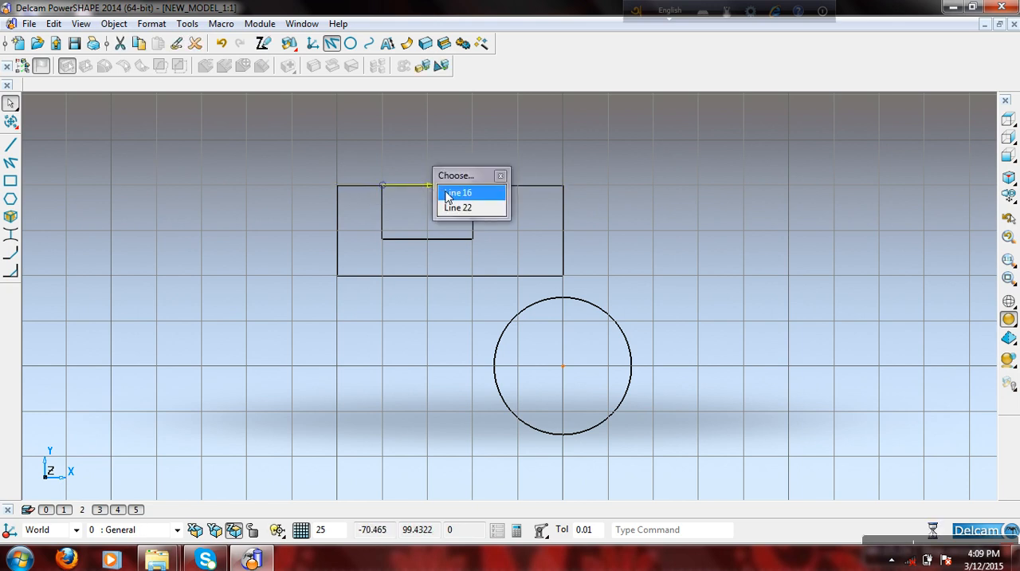
{"action": "left_click", "coordinate": [446, 197]}
{"action": "left_click", "coordinate": [449, 192]}
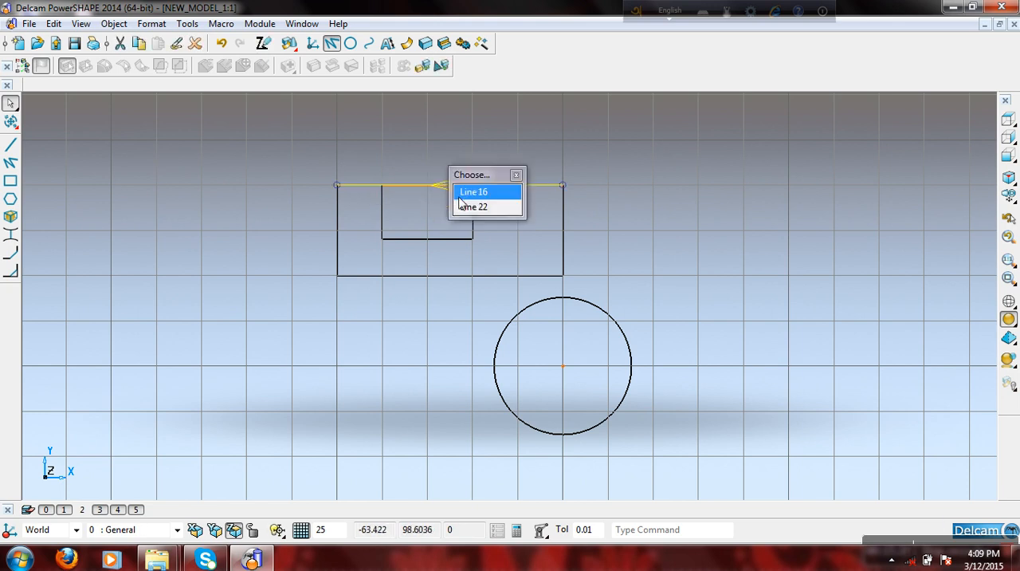
{"action": "left_click", "coordinate": [471, 207]}
{"action": "left_click", "coordinate": [411, 174]}
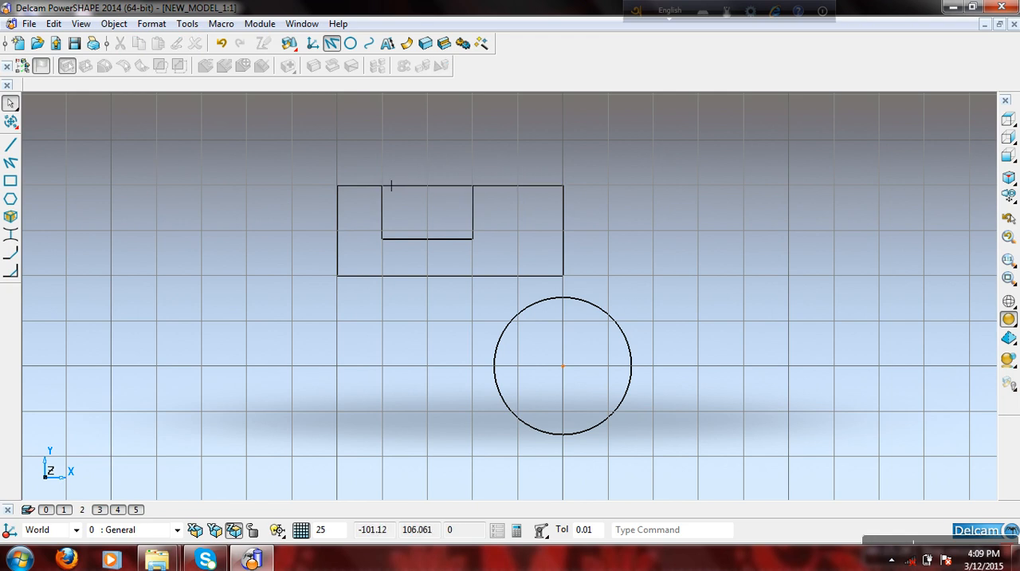
- Delete the 125 mm line that forms the outer rectangle's upper edge
{"action": "left_click", "coordinate": [381, 195]}
{"action": "left_click", "coordinate": [434, 170]}
{"action": "left_click", "coordinate": [379, 198]}
{"action": "left_click", "coordinate": [378, 173]}
{"action": "left_click", "coordinate": [375, 196]}
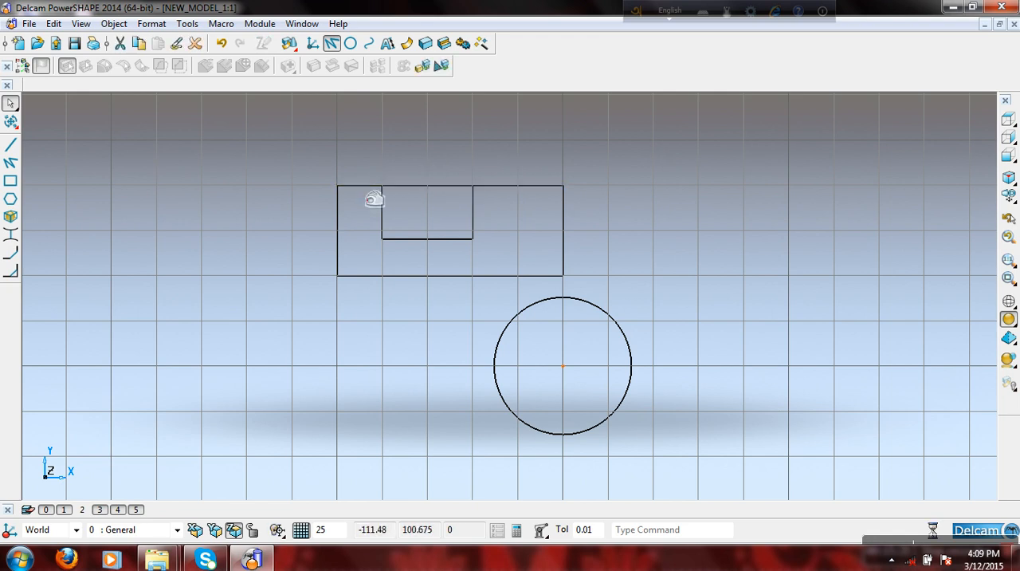
{"action": "left_click", "coordinate": [378, 156]}
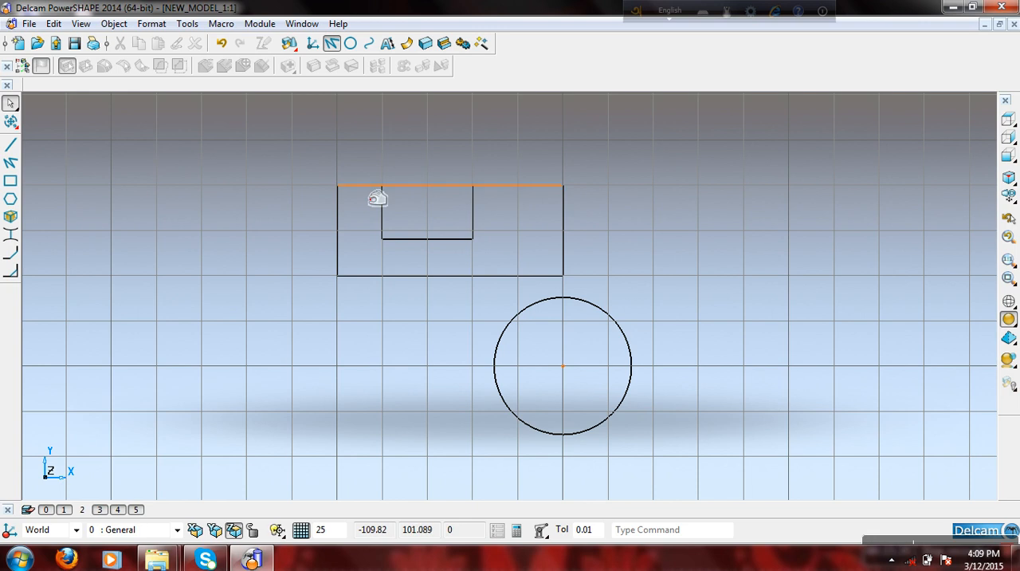
{"action": "left_click", "coordinate": [376, 196]}
{"action": "left_click", "coordinate": [372, 177]}
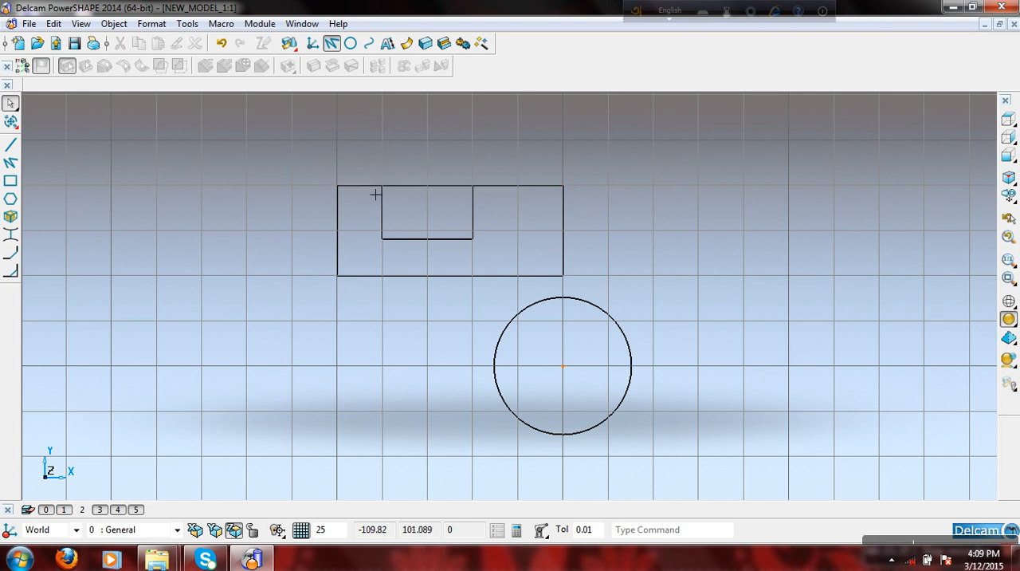
{"action": "left_click", "coordinate": [375, 194]}
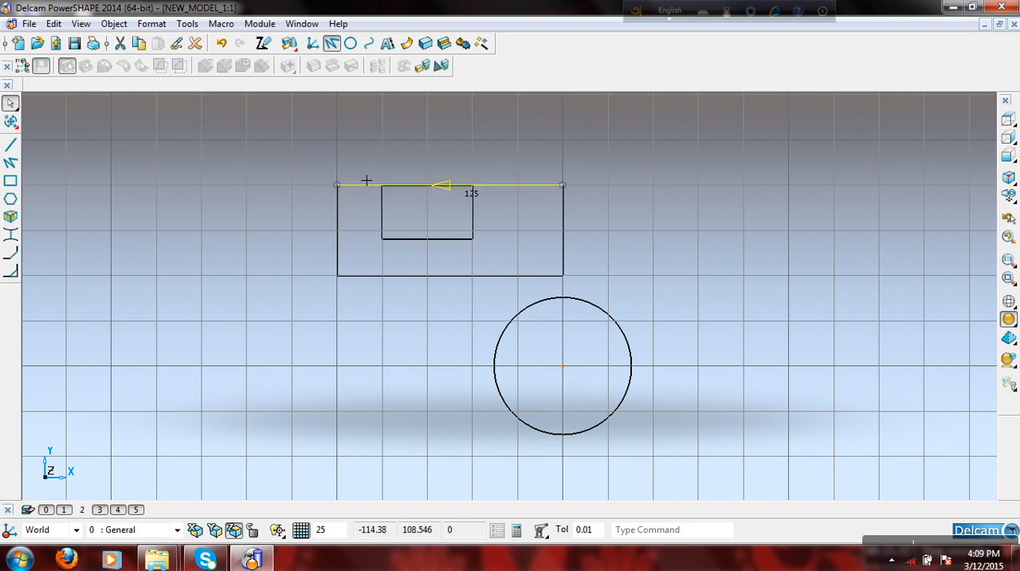
{"action": "left_click", "coordinate": [194, 45]}
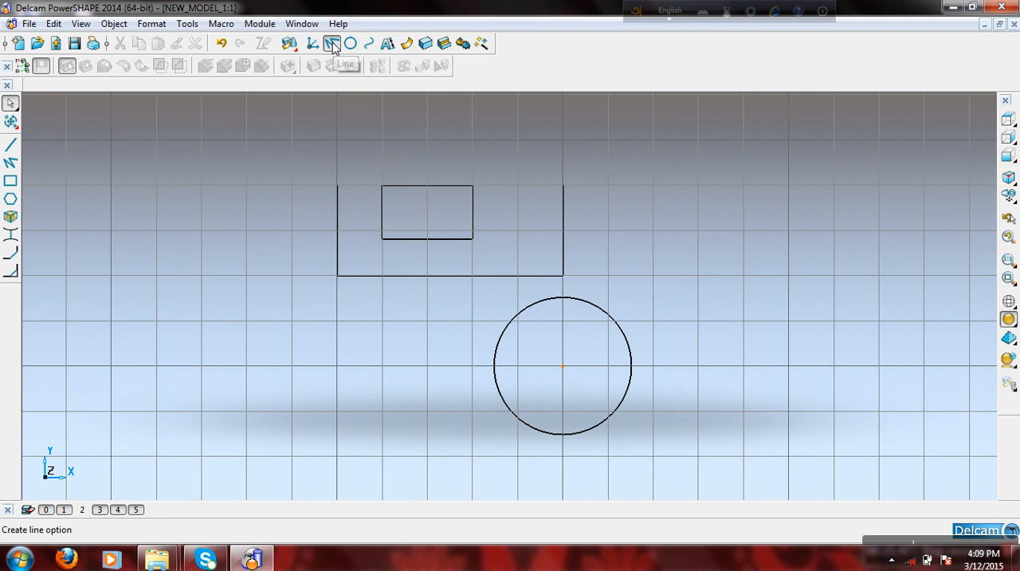
- Redraw the outer rectangle's upper edge with continuous grid-snapped lines broken at the inner corners, and delete the middle section to open the slot
{"action": "left_click", "coordinate": [11, 163]}
{"action": "left_click", "coordinate": [355, 192]}
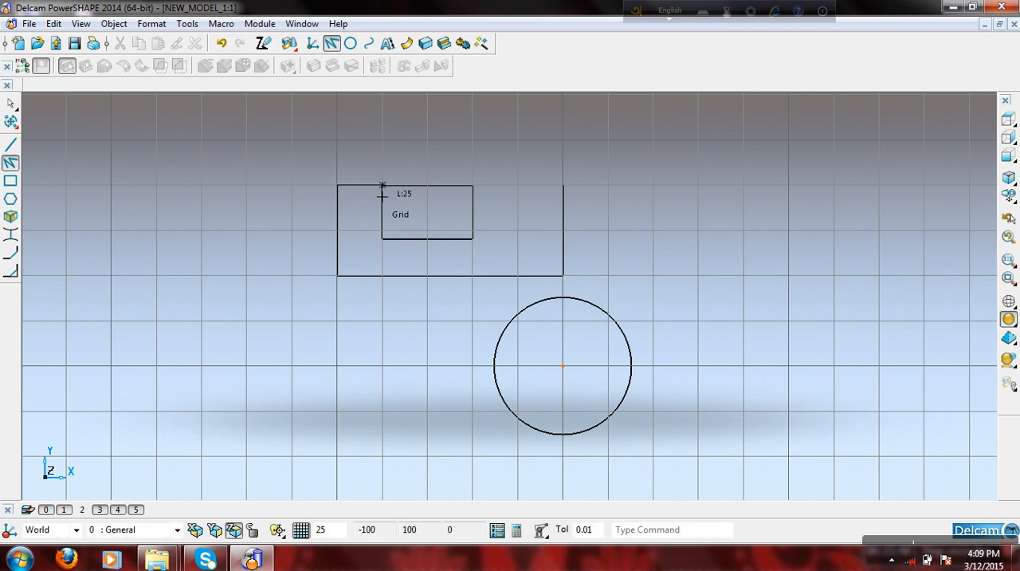
{"action": "left_click", "coordinate": [383, 193]}
{"action": "left_click", "coordinate": [474, 187]}
{"action": "left_click", "coordinate": [562, 187]}
{"action": "right_click", "coordinate": [513, 130]}
{"action": "key", "text": "Escape"}
{"action": "left_click", "coordinate": [438, 185]}
{"action": "left_click", "coordinate": [195, 44]}
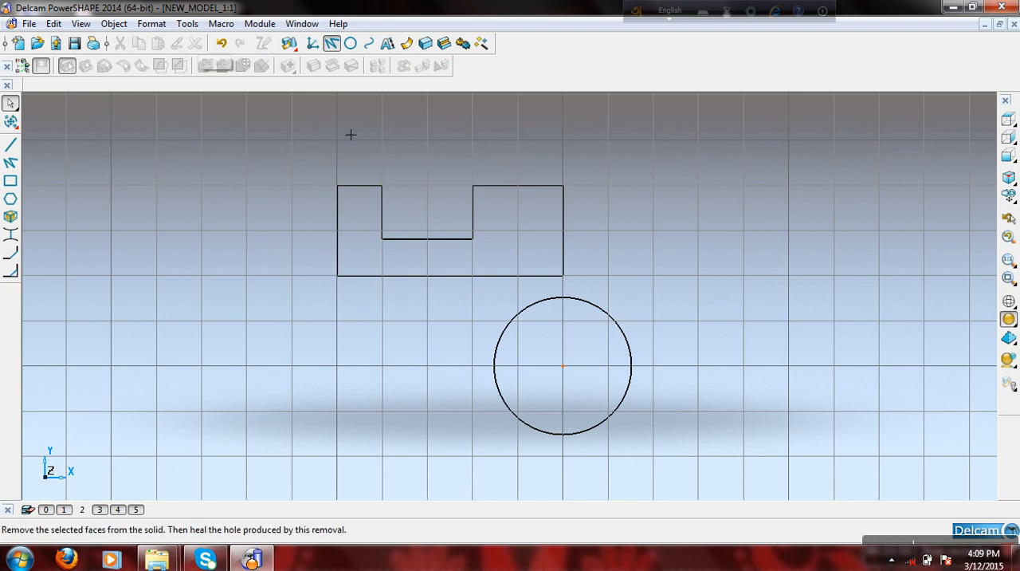
- Add a horizontal dimension across the slot's opening, placed above the profile
{"action": "left_click", "coordinate": [387, 43]}
{"action": "left_click", "coordinate": [391, 198]}
{"action": "left_click", "coordinate": [483, 199]}
{"action": "left_click", "coordinate": [453, 167]}
{"action": "right_click", "coordinate": [451, 166]}
{"action": "left_click", "coordinate": [470, 170]}
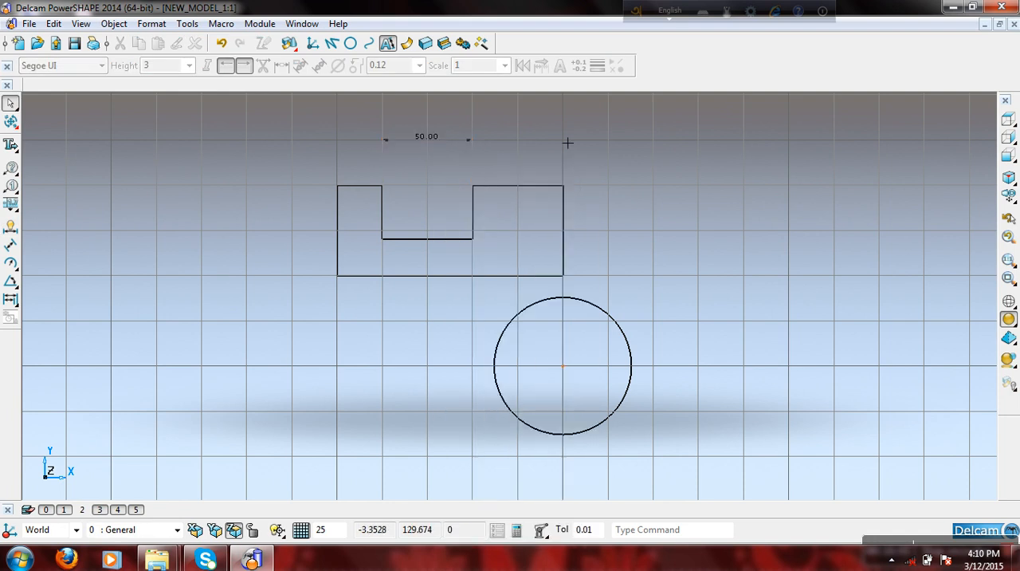
{"action": "right_click", "coordinate": [529, 133]}
{"action": "left_click", "coordinate": [559, 142]}
- Delete the dimension above the slot
{"action": "scroll", "coordinate": [399, 257], "scroll_direction": "down", "scroll_amount": 2}
{"action": "scroll", "coordinate": [400, 213], "scroll_direction": "up", "scroll_amount": 2}
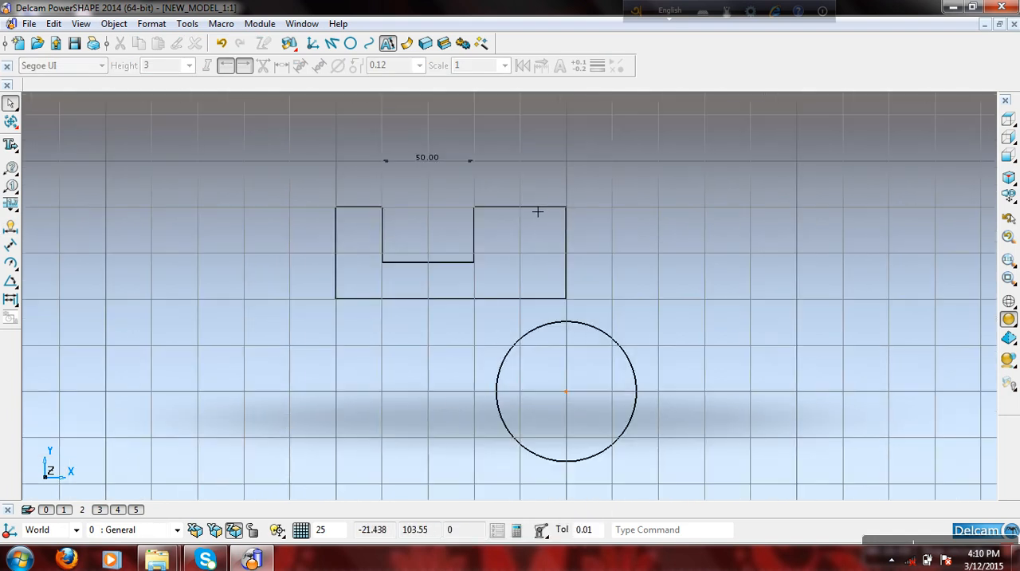
{"action": "left_click", "coordinate": [447, 166]}
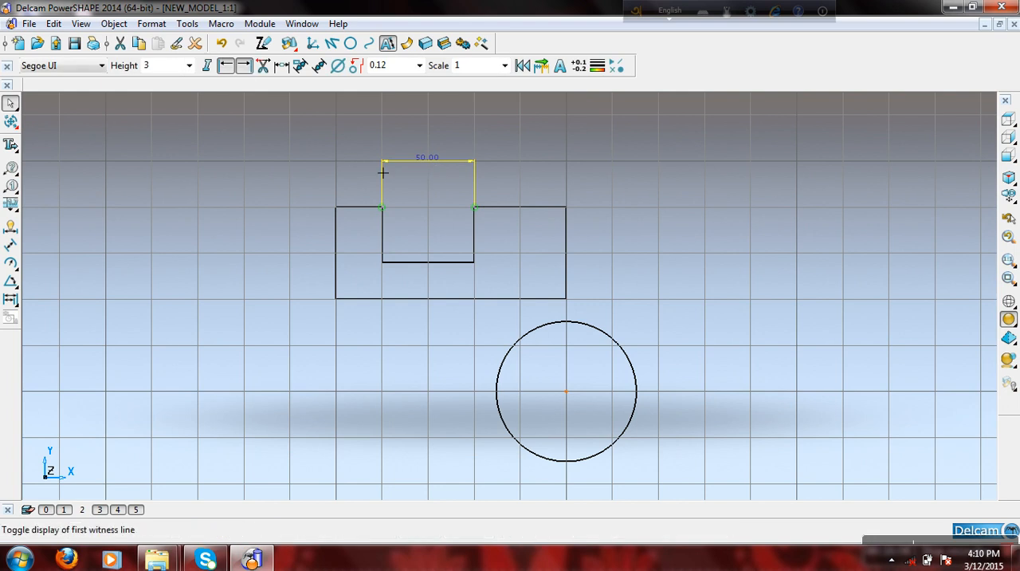
{"action": "left_click", "coordinate": [195, 44]}
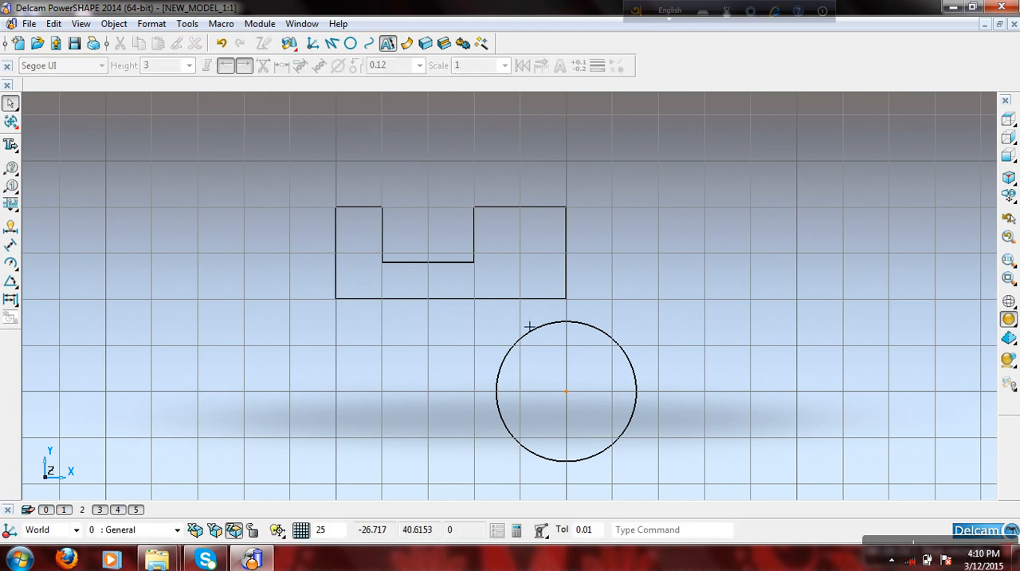
- Toggle the plane grid off and on several times, leaving it switched off
{"action": "left_click", "coordinate": [302, 531]}
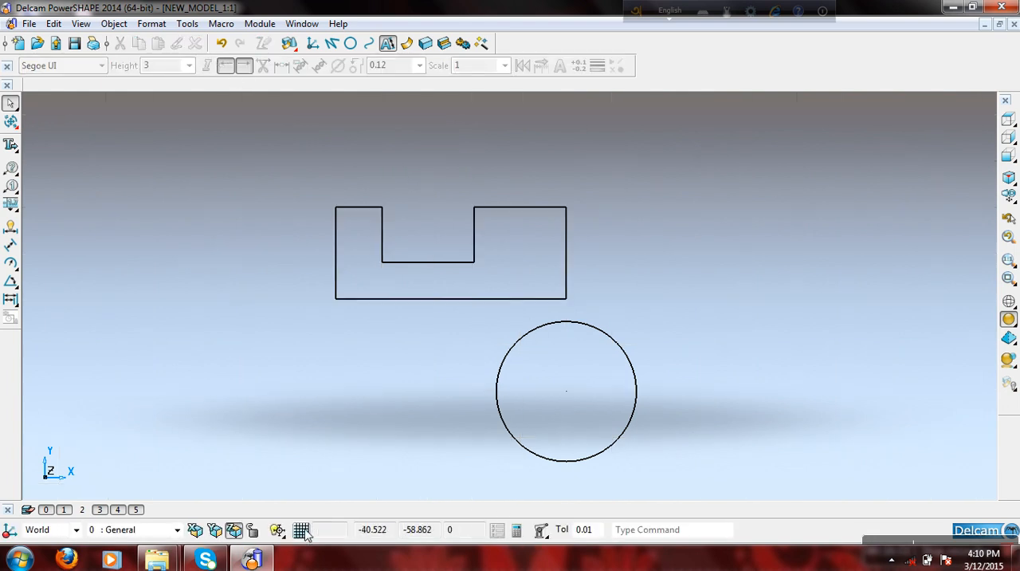
{"action": "left_click", "coordinate": [302, 531]}
{"action": "left_click", "coordinate": [302, 531]}
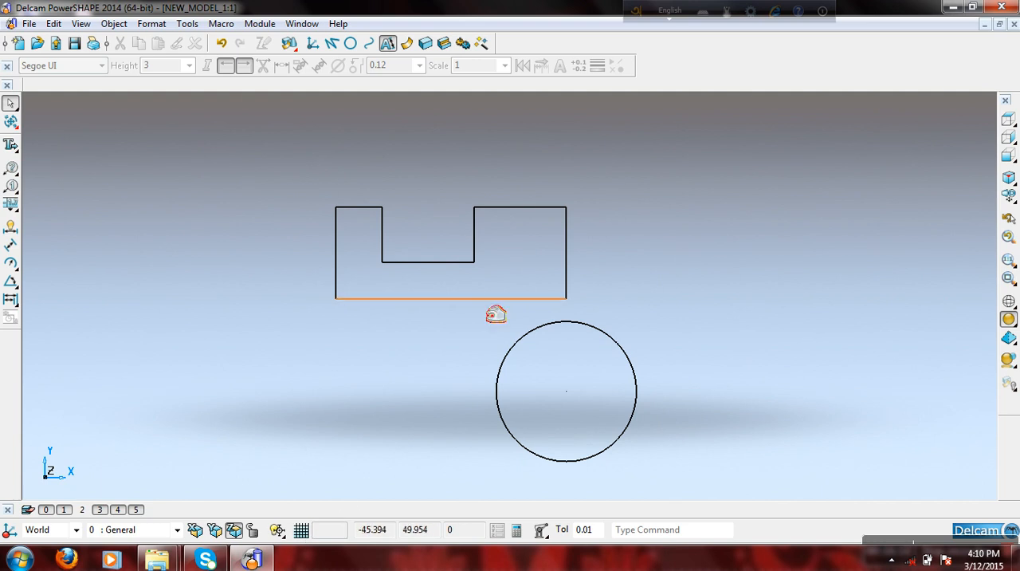
{"action": "left_click", "coordinate": [302, 531]}
{"action": "left_click", "coordinate": [302, 531]}
{"action": "left_click", "coordinate": [302, 531]}
{"action": "left_click", "coordinate": [303, 531]}
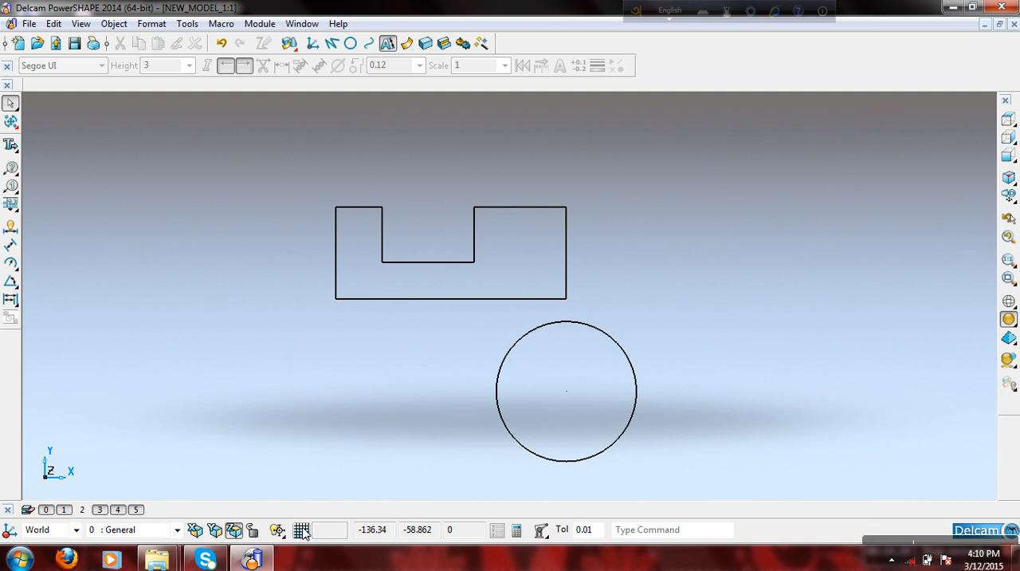
{"action": "left_click_drag", "start_coordinate": [395, 534], "coordinate": [374, 535]}
{"action": "left_click", "coordinate": [448, 532]}
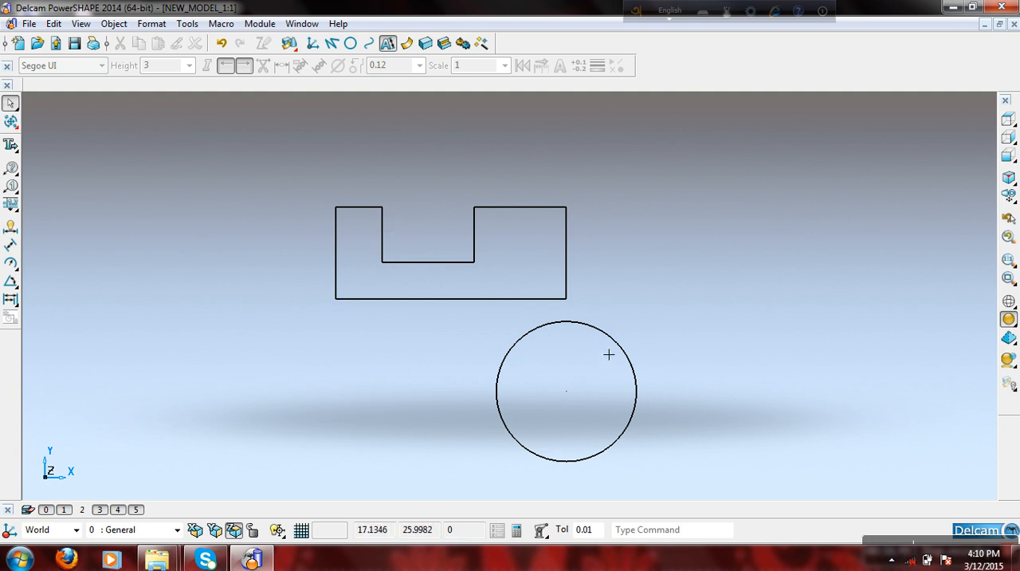
- View the model from the front, from the right and from above
{"action": "left_click", "coordinate": [1002, 160]}
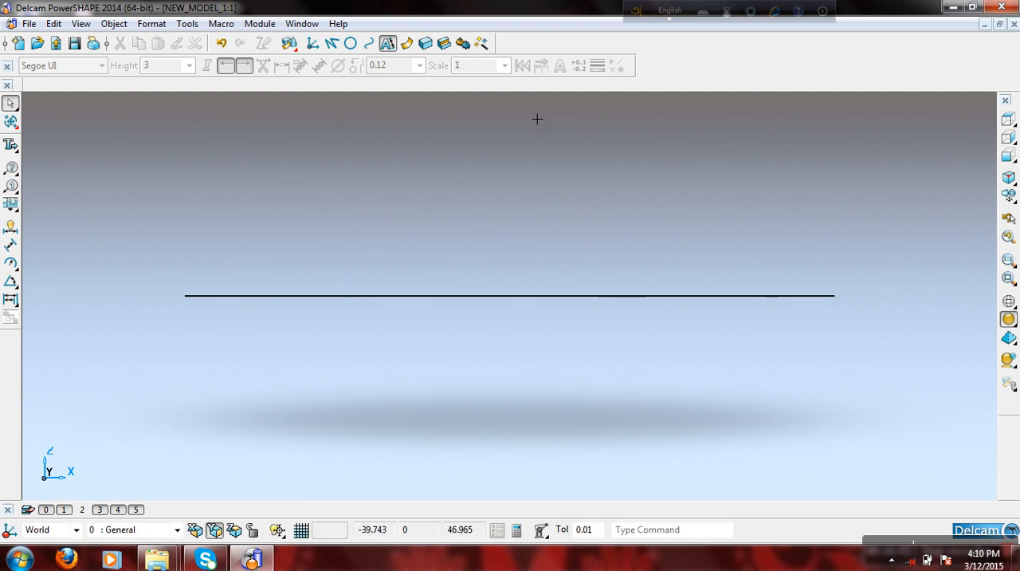
{"action": "left_click", "coordinate": [1008, 137]}
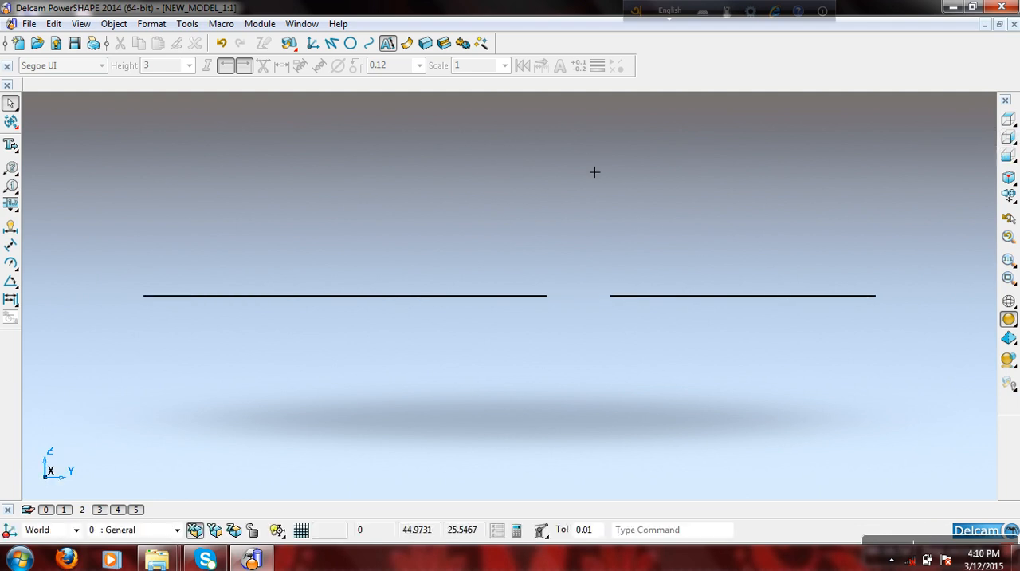
{"action": "left_click", "coordinate": [1008, 119]}
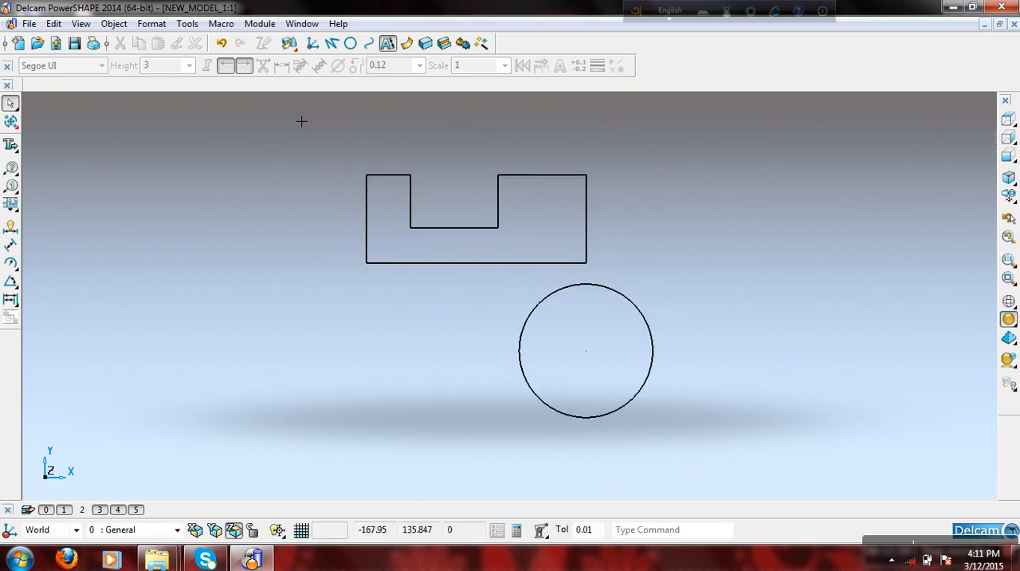
- Delete the whole slotted profile together with the circle
{"action": "right_click", "coordinate": [209, 160]}
{"action": "left_click", "coordinate": [467, 144]}
{"action": "left_click_drag", "start_coordinate": [332, 152], "coordinate": [718, 430]}
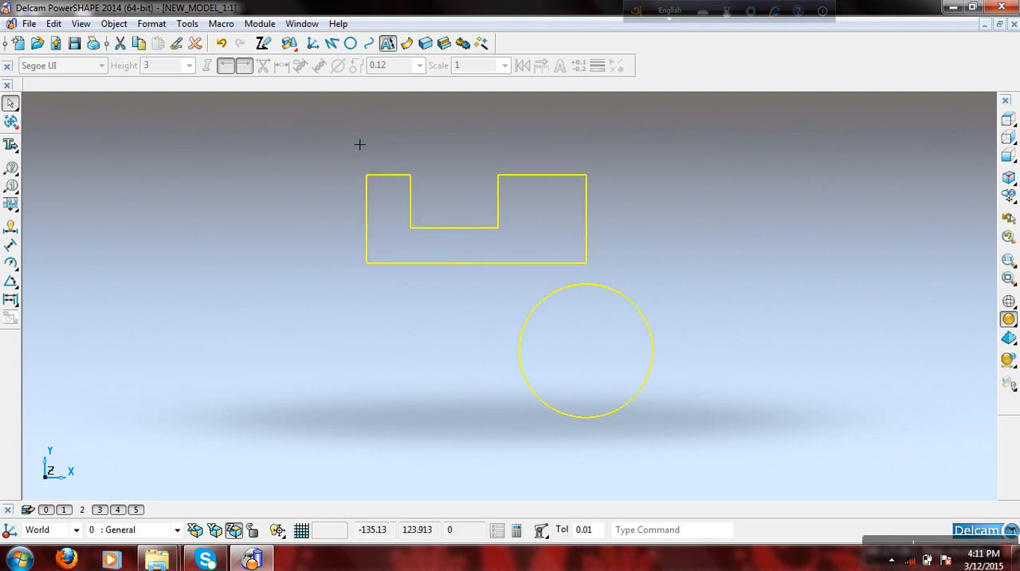
{"action": "left_click", "coordinate": [199, 44]}
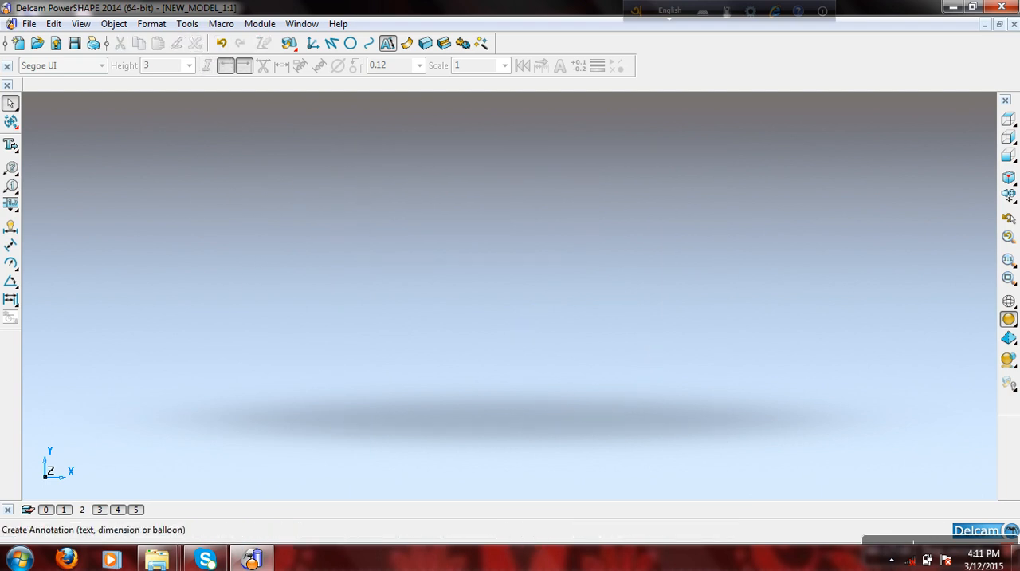
- Create a full circle centred at X 0, Y 0, Z 0 in the XY plane and leave the circle command
{"action": "left_click", "coordinate": [348, 45]}
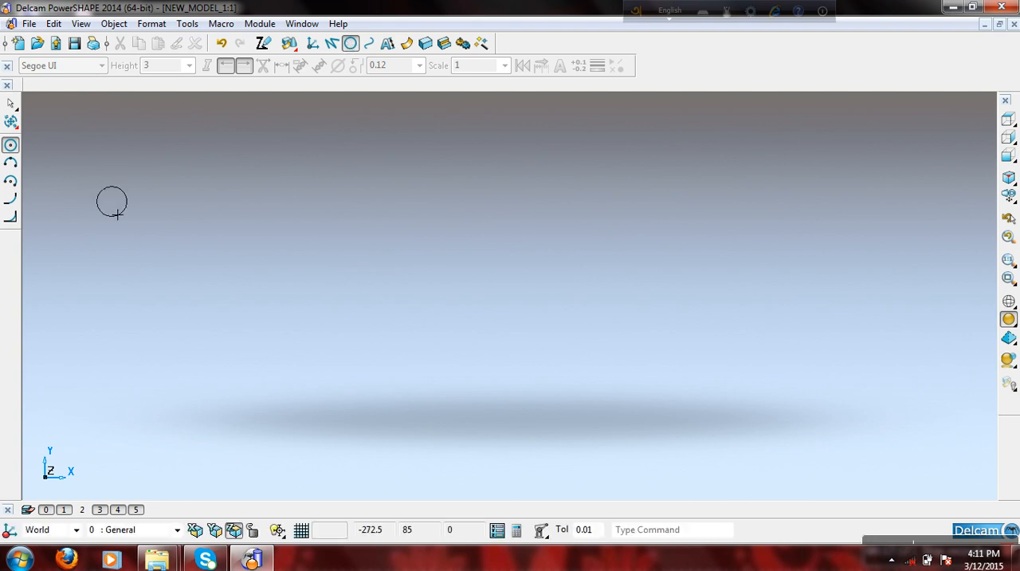
{"action": "left_click", "coordinate": [497, 530]}
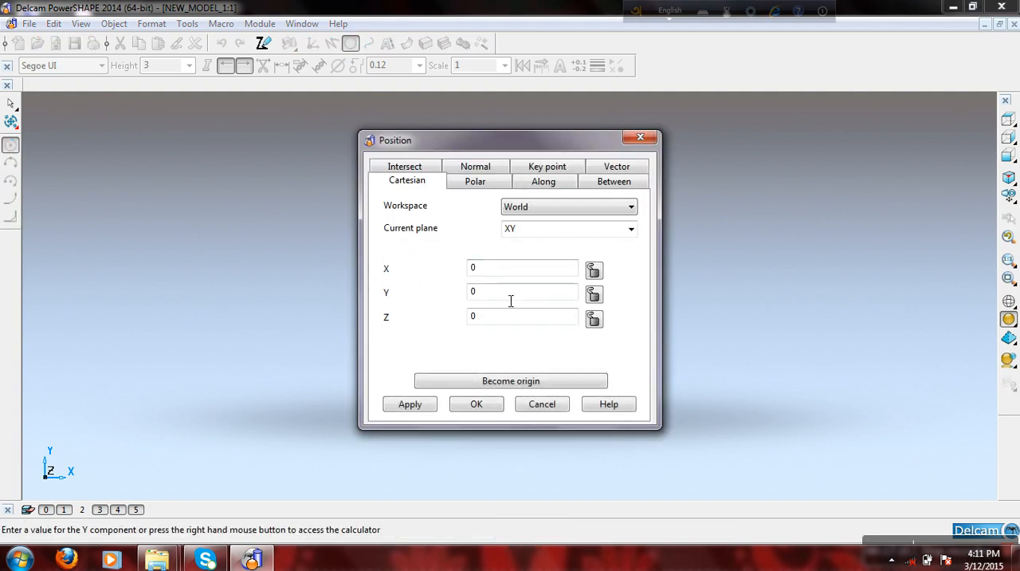
{"action": "left_click", "coordinate": [476, 404]}
{"action": "right_click", "coordinate": [672, 165]}
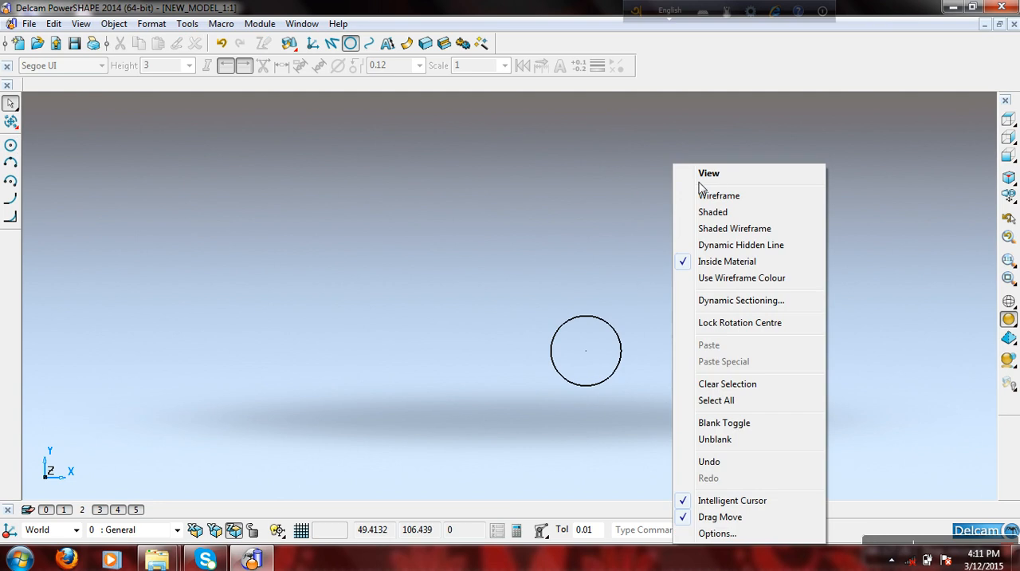
- Adjust the radius of the circle at the origin freehand, enlarging it first and making it smaller in the view from above
{"action": "left_click", "coordinate": [640, 267]}
{"action": "left_click", "coordinate": [598, 320]}
{"action": "left_click_drag", "start_coordinate": [575, 351], "coordinate": [487, 360]}
{"action": "left_click", "coordinate": [464, 262]}
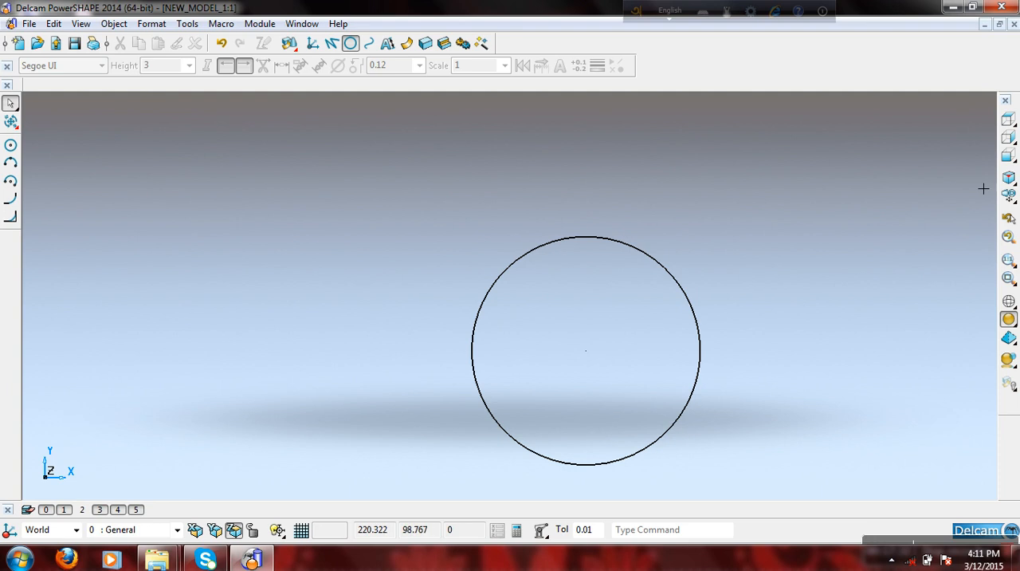
{"action": "left_click", "coordinate": [1008, 121]}
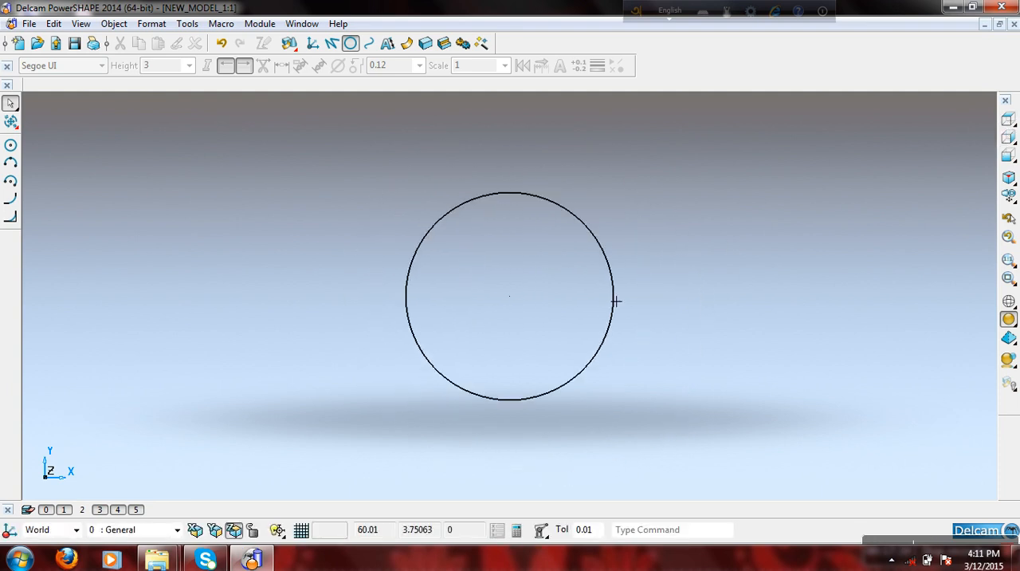
{"action": "left_click", "coordinate": [602, 279]}
{"action": "left_click_drag", "start_coordinate": [446, 310], "coordinate": [478, 313]}
{"action": "left_click", "coordinate": [423, 260]}
{"action": "scroll", "coordinate": [538, 298], "scroll_direction": "up", "scroll_amount": 2}
- Create a full circle centred at X 100, Y 0, Z 0 and switch to wireframe display
{"action": "left_click", "coordinate": [350, 42]}
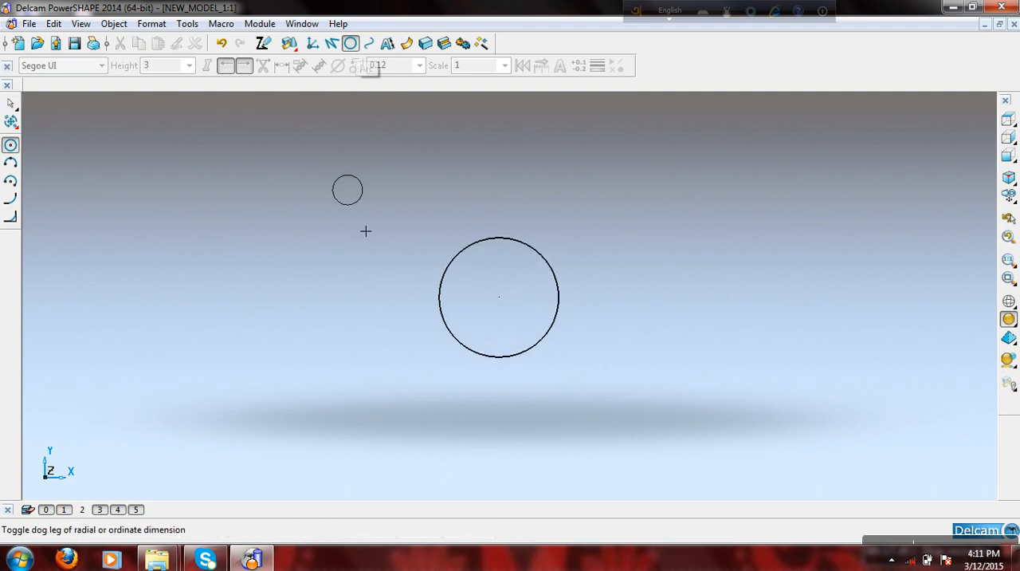
{"action": "left_click", "coordinate": [495, 530]}
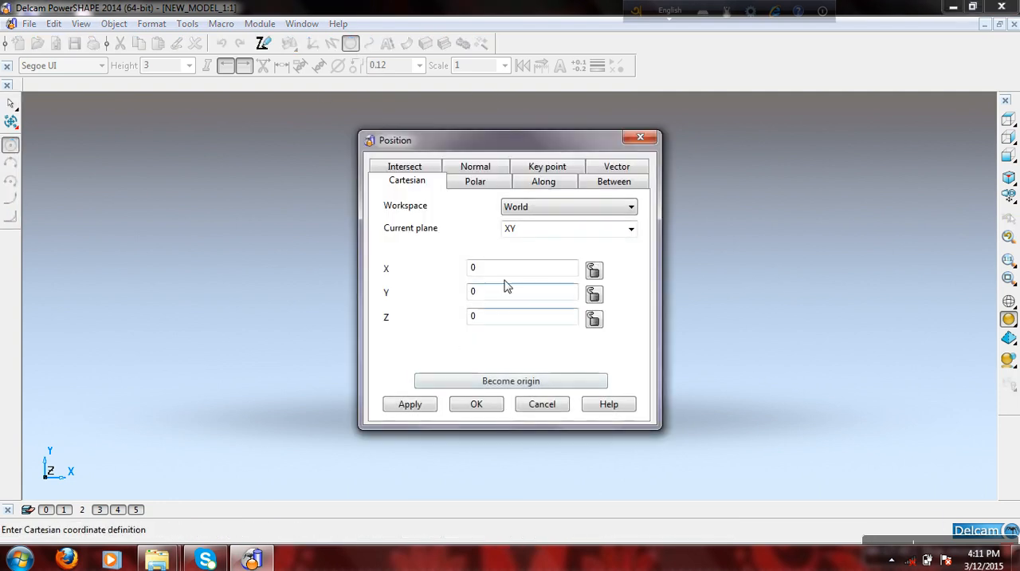
{"action": "type", "text": "100"}
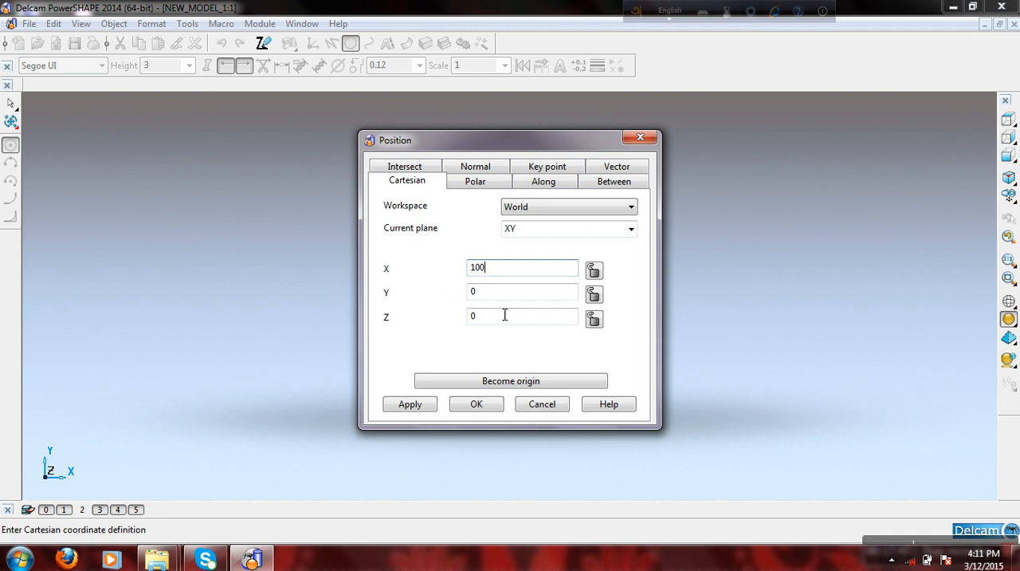
{"action": "left_click", "coordinate": [484, 406]}
{"action": "right_click", "coordinate": [791, 193]}
{"action": "left_click", "coordinate": [820, 199]}
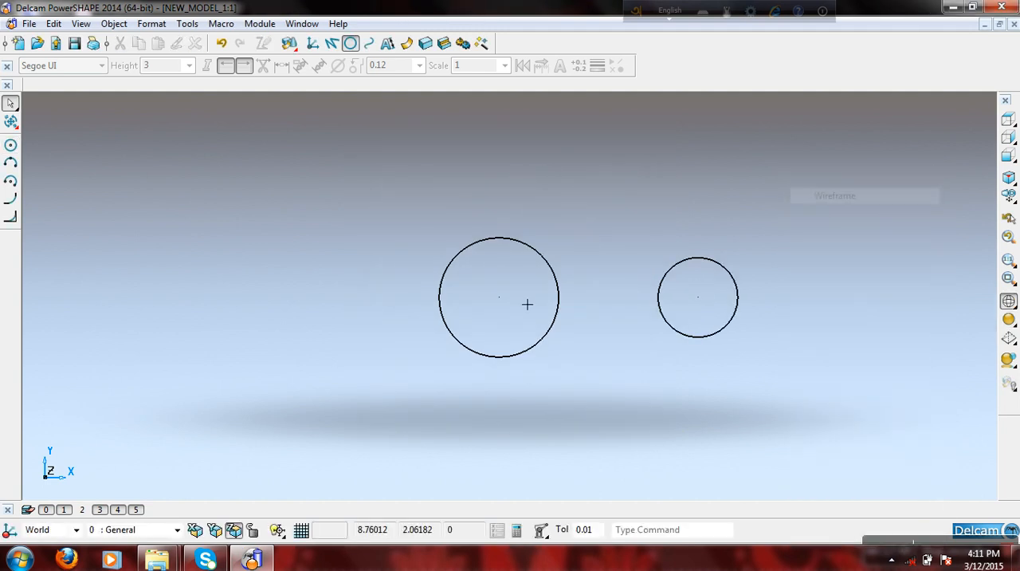
- Reduce the radius of the circle at X 100 slightly freehand
{"action": "left_click", "coordinate": [681, 294]}
{"action": "left_click_drag", "start_coordinate": [659, 297], "coordinate": [664, 295]}
{"action": "left_click", "coordinate": [639, 236]}
{"action": "scroll", "coordinate": [685, 247], "scroll_direction": "up", "scroll_amount": 2}
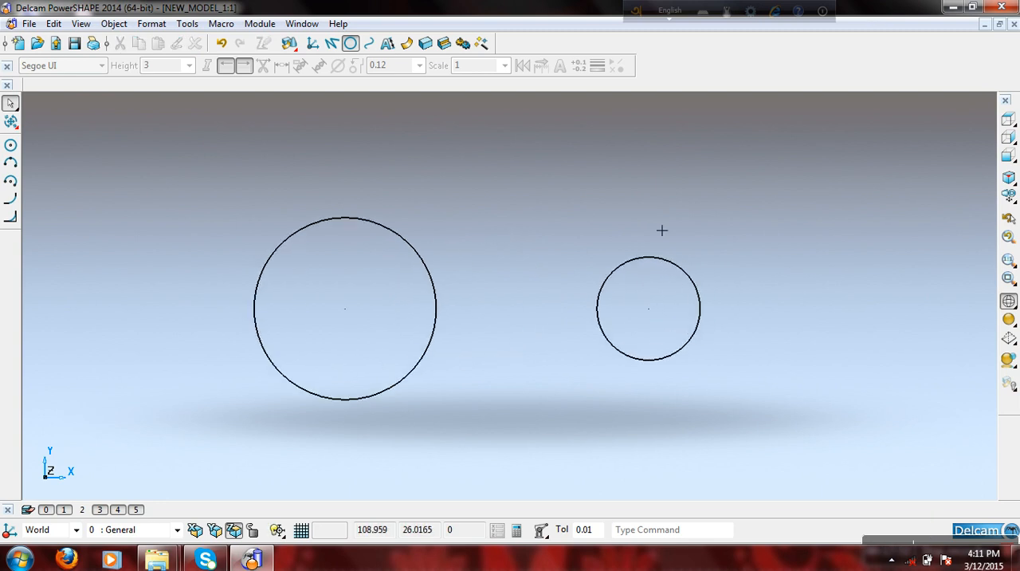
- Add a horizontal dimension between the centres of the two circles, placed above them, and leave the dimension command
{"action": "left_click", "coordinate": [387, 43]}
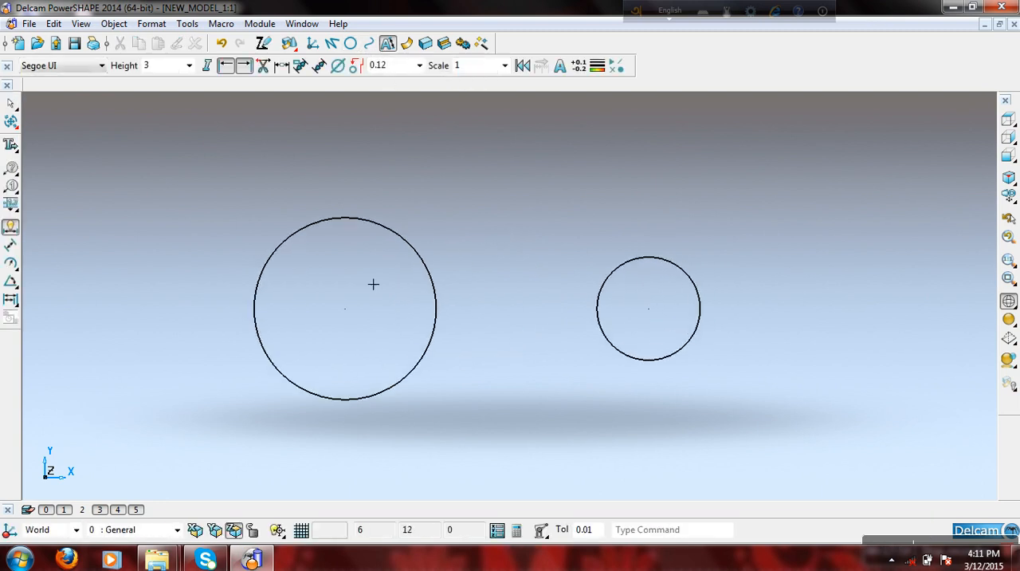
{"action": "left_click", "coordinate": [355, 318]}
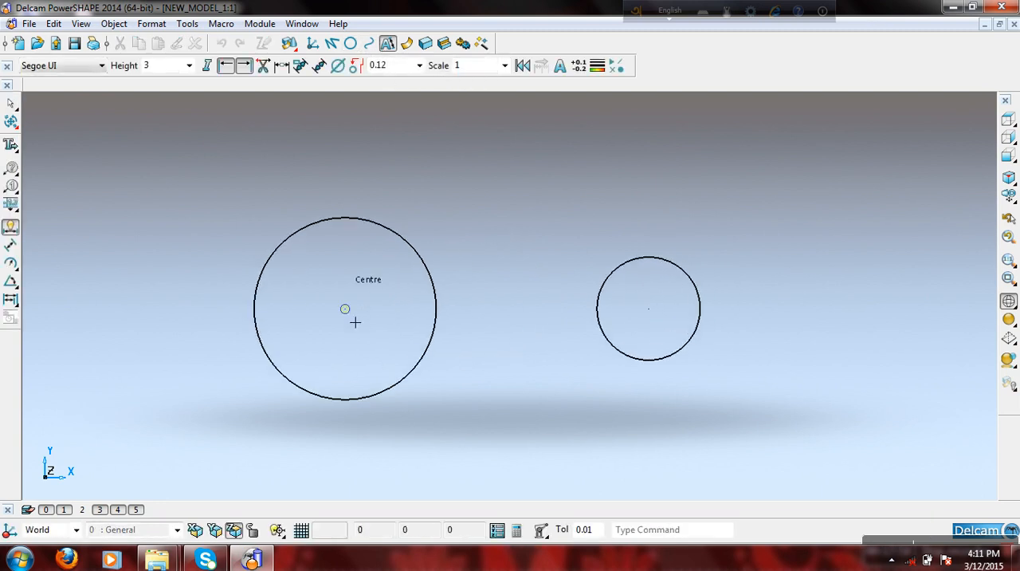
{"action": "left_click", "coordinate": [657, 317]}
{"action": "left_click", "coordinate": [550, 213]}
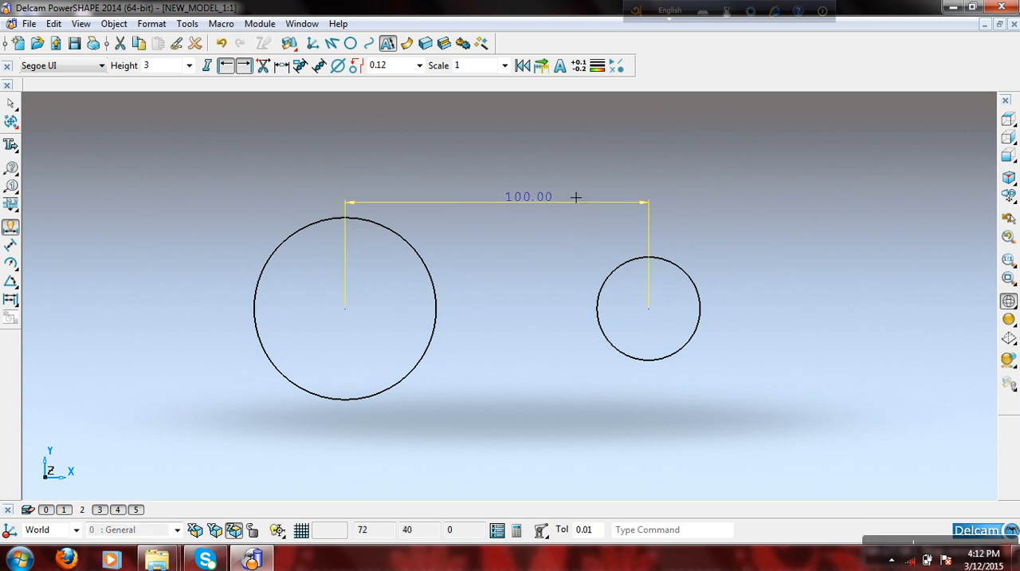
{"action": "right_click", "coordinate": [650, 150]}
{"action": "left_click", "coordinate": [586, 169]}
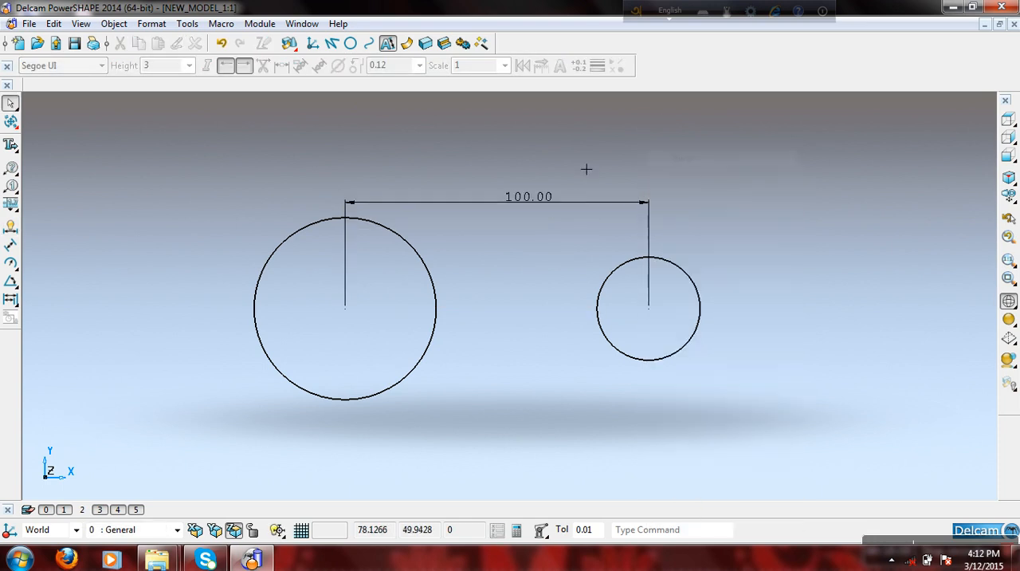
- Delete the dimension between the two circle centres
{"action": "left_click", "coordinate": [481, 216]}
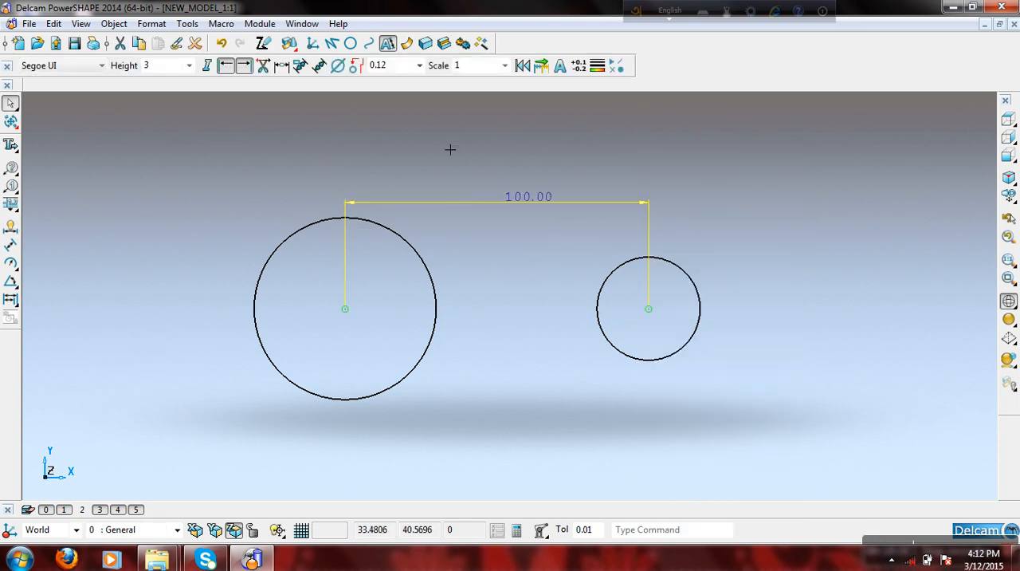
{"action": "left_click", "coordinate": [196, 43]}
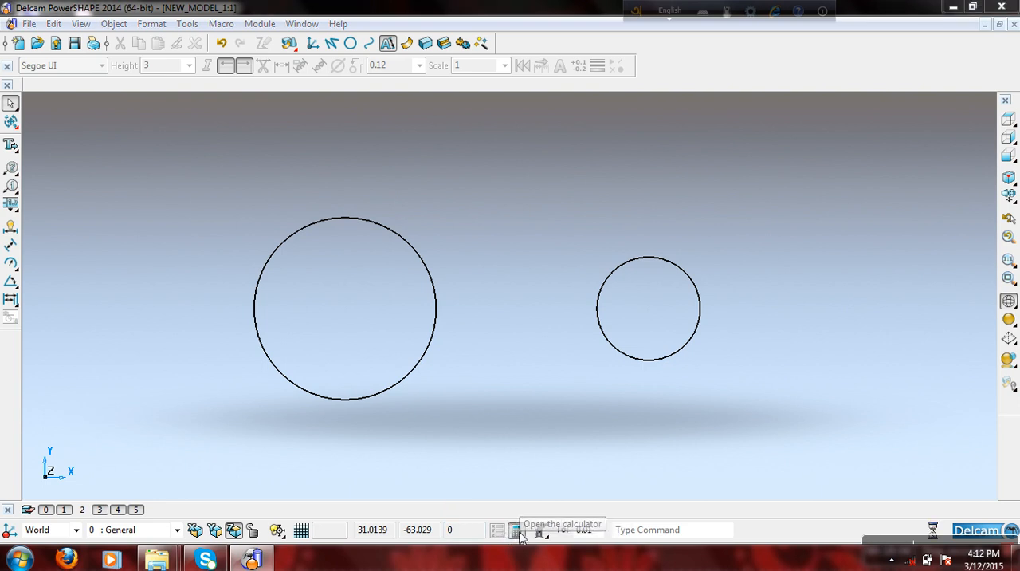
- Open the calculator, look through its measuring and function options, and close it without calculating anything
{"action": "left_click", "coordinate": [518, 531]}
{"action": "left_click_drag", "start_coordinate": [434, 165], "coordinate": [181, 197]}
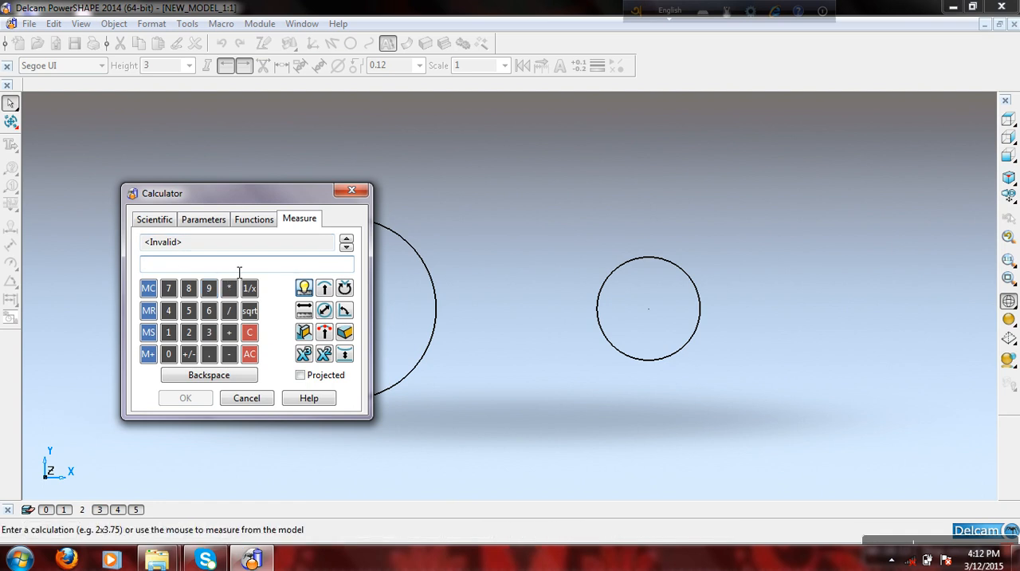
{"action": "left_click", "coordinate": [203, 221]}
{"action": "left_click", "coordinate": [285, 220]}
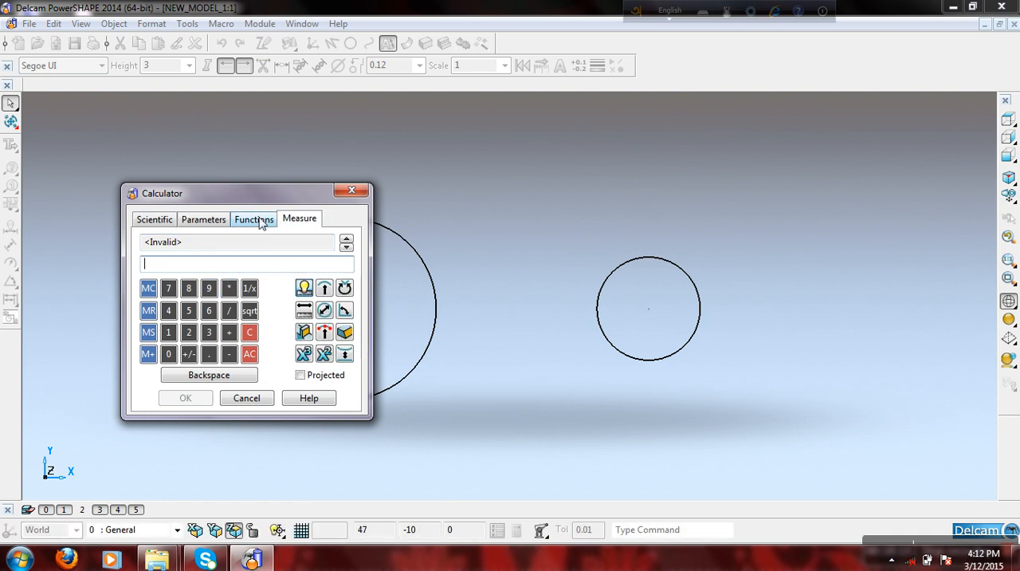
{"action": "left_click", "coordinate": [257, 221]}
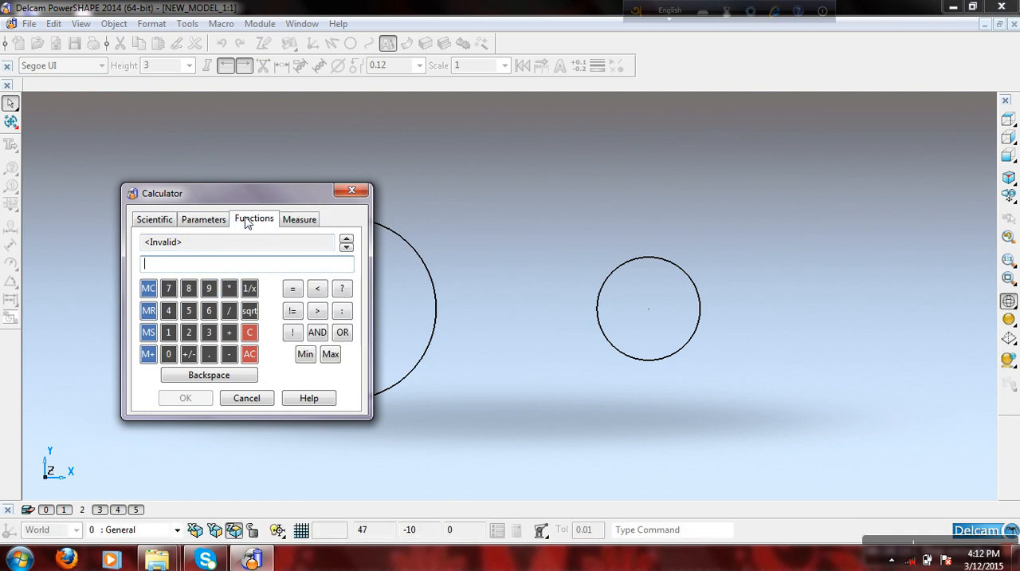
{"action": "left_click", "coordinate": [351, 191]}
- Delete both circles together and activate the command input field
{"action": "mouse_move", "coordinate": [540, 532]}
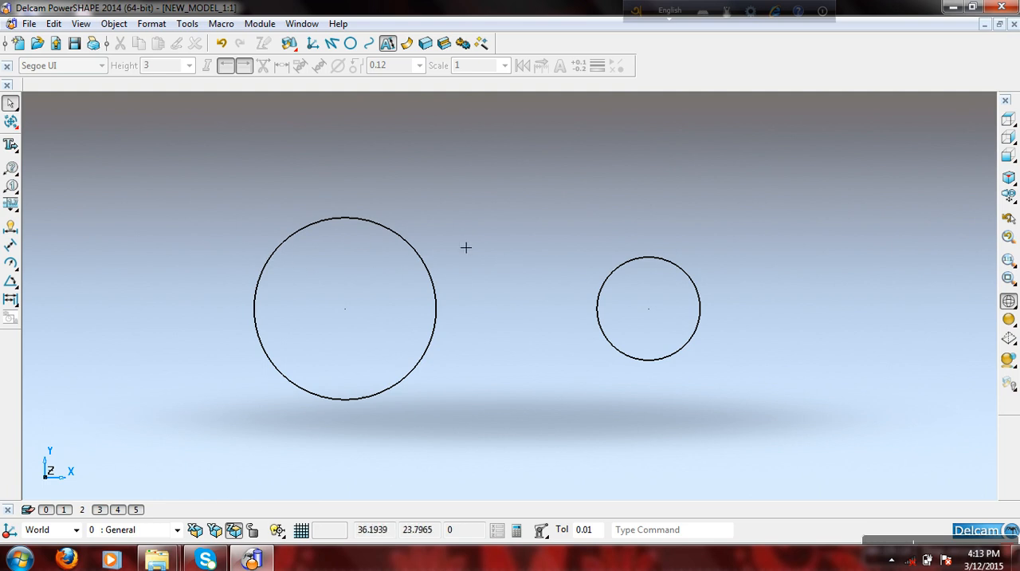
{"action": "left_click", "coordinate": [638, 531]}
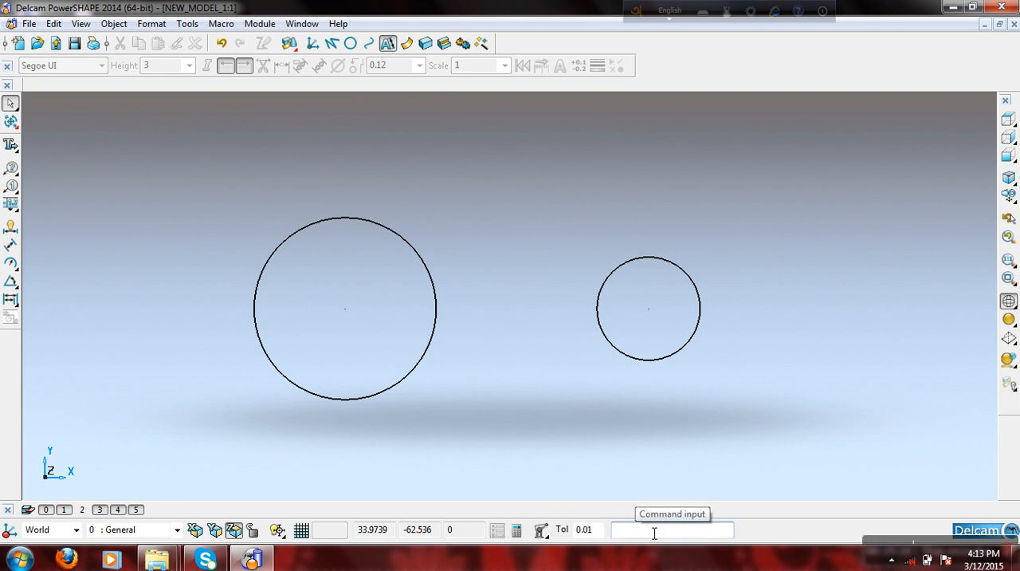
{"action": "left_click_drag", "start_coordinate": [846, 397], "coordinate": [273, 202]}
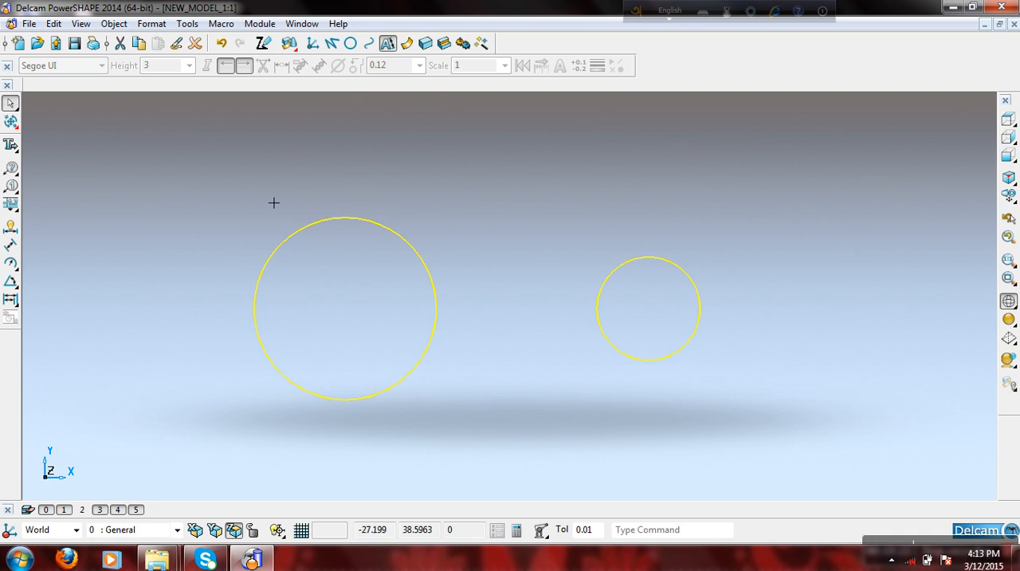
{"action": "left_click", "coordinate": [195, 43]}
{"action": "left_click", "coordinate": [670, 535]}
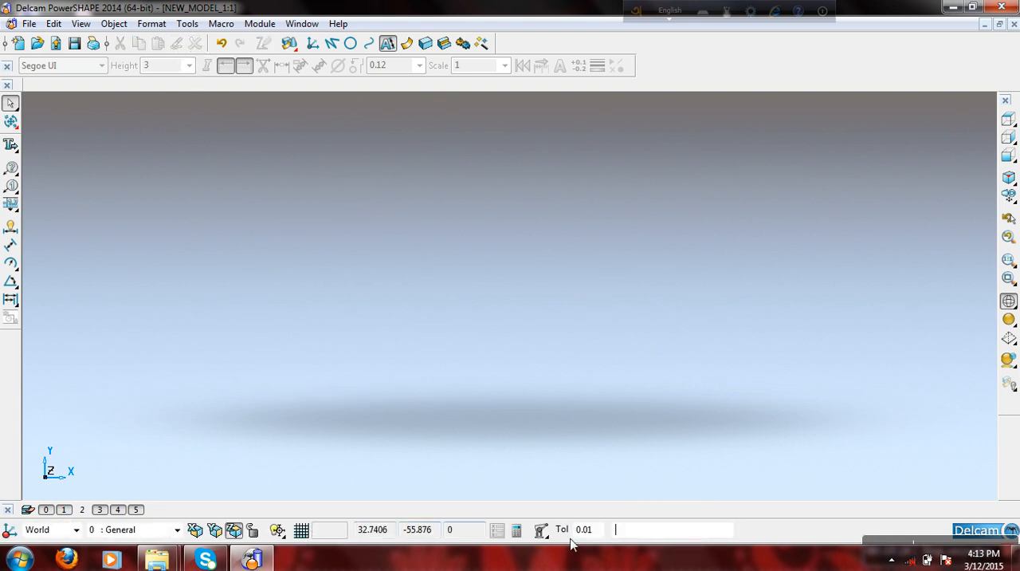
- Turn on level 2 (Wireframes) and add an enabled level 6 named "ll"
{"action": "left_click", "coordinate": [82, 510]}
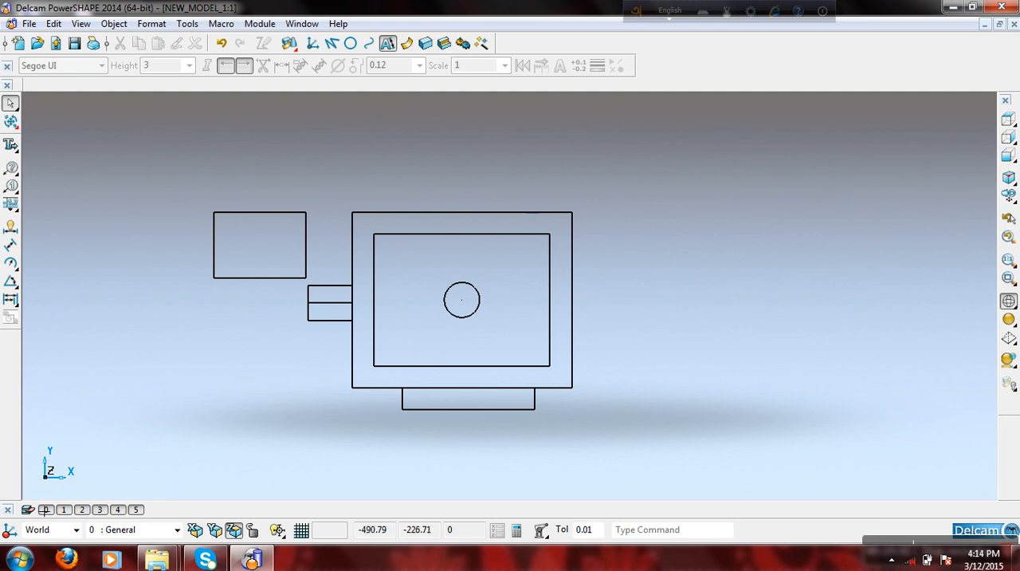
{"action": "left_click", "coordinate": [28, 509]}
{"action": "left_click", "coordinate": [137, 178]}
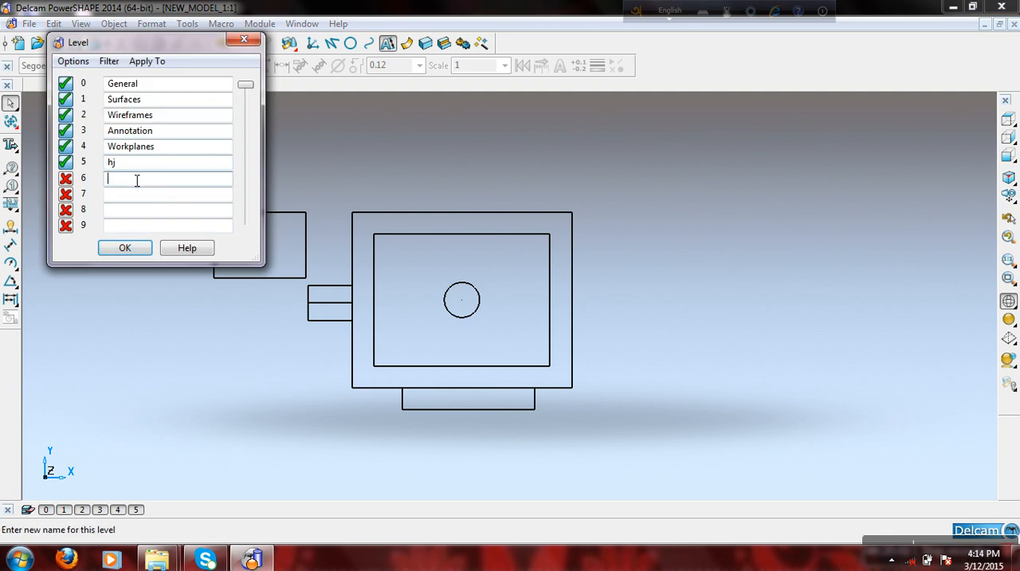
{"action": "type", "text": "6"}
{"action": "left_click", "coordinate": [136, 248]}
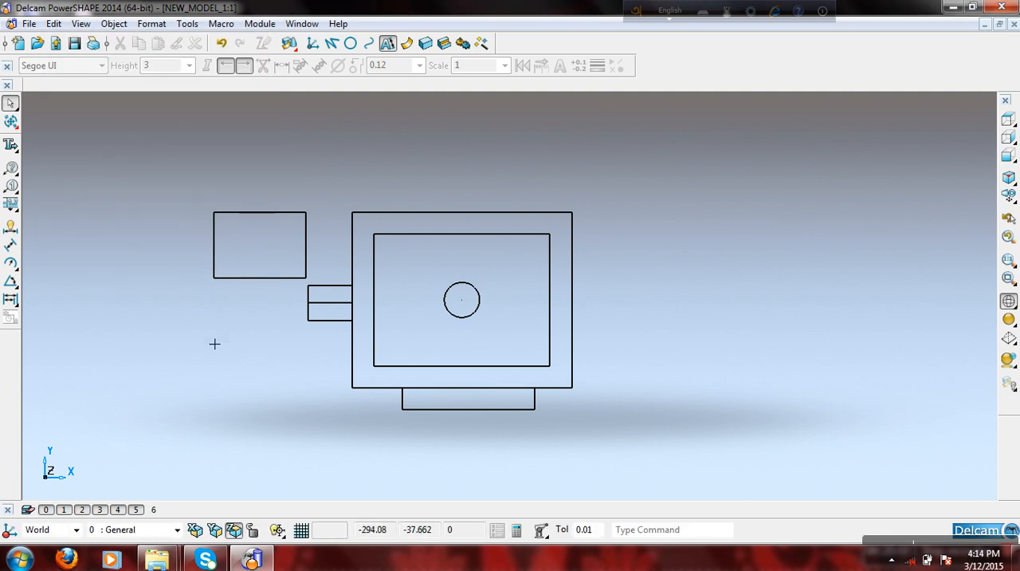
{"action": "left_click", "coordinate": [153, 510]}
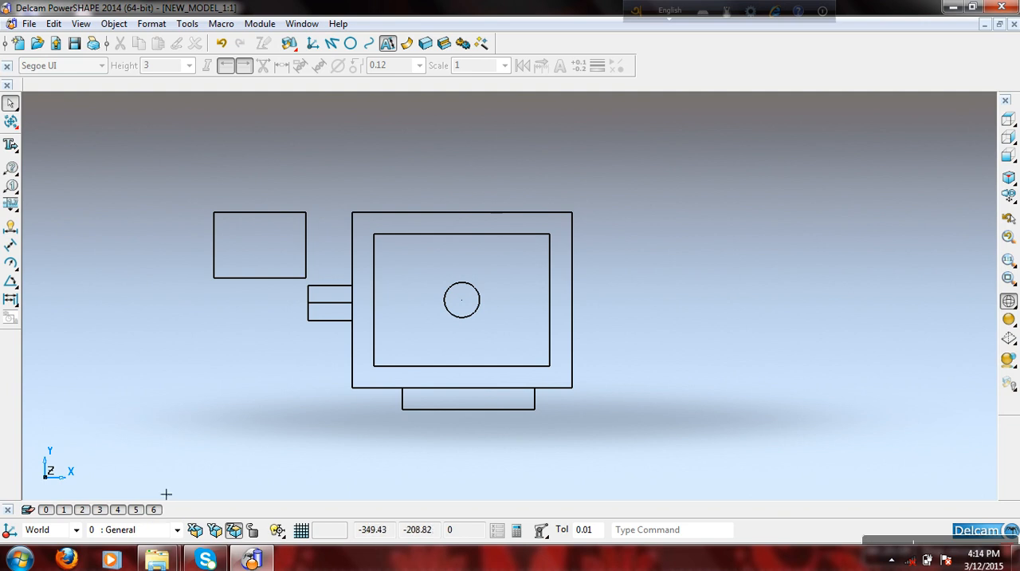
- Clear the name of level 6 in the level list
{"action": "left_click", "coordinate": [28, 510]}
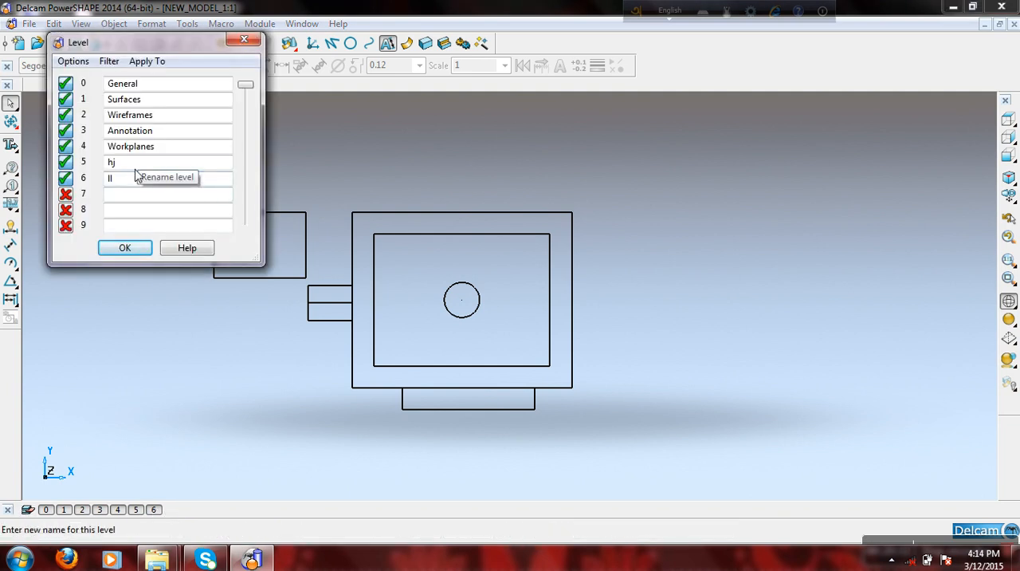
{"action": "left_click", "coordinate": [127, 194]}
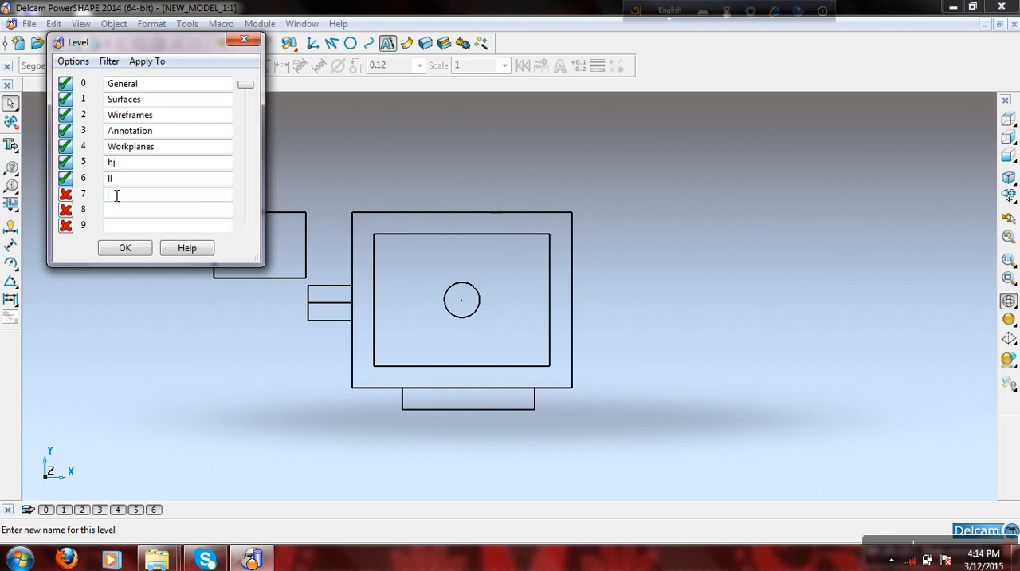
{"action": "left_click", "coordinate": [119, 179]}
{"action": "key", "text": "BackSpace"}
{"action": "left_click", "coordinate": [125, 247]}
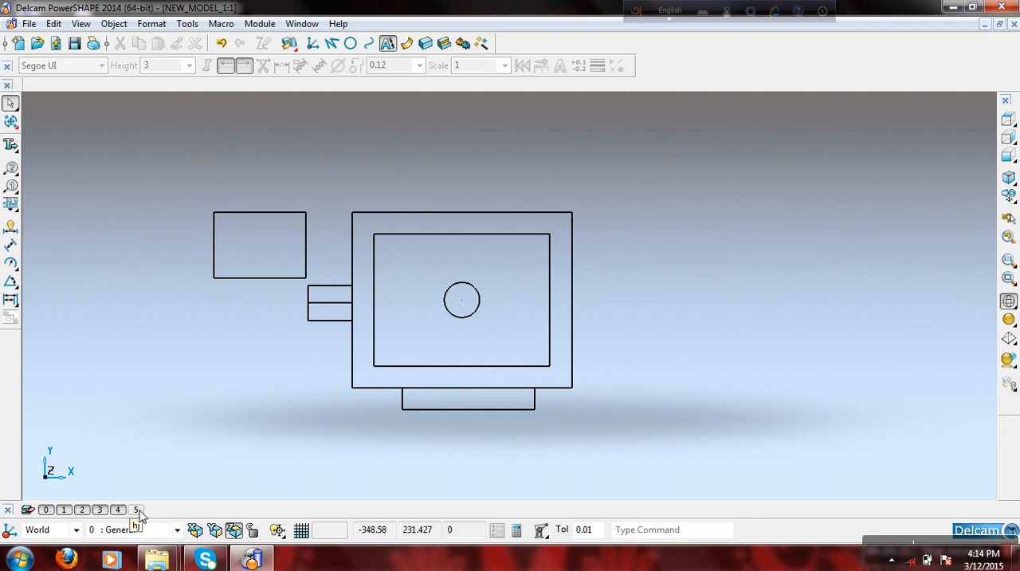
- Show the model shaded in an oblique 3D view and check which level the solid is on
{"action": "left_click_drag", "start_coordinate": [204, 197], "coordinate": [323, 295]}
{"action": "left_click", "coordinate": [221, 335]}
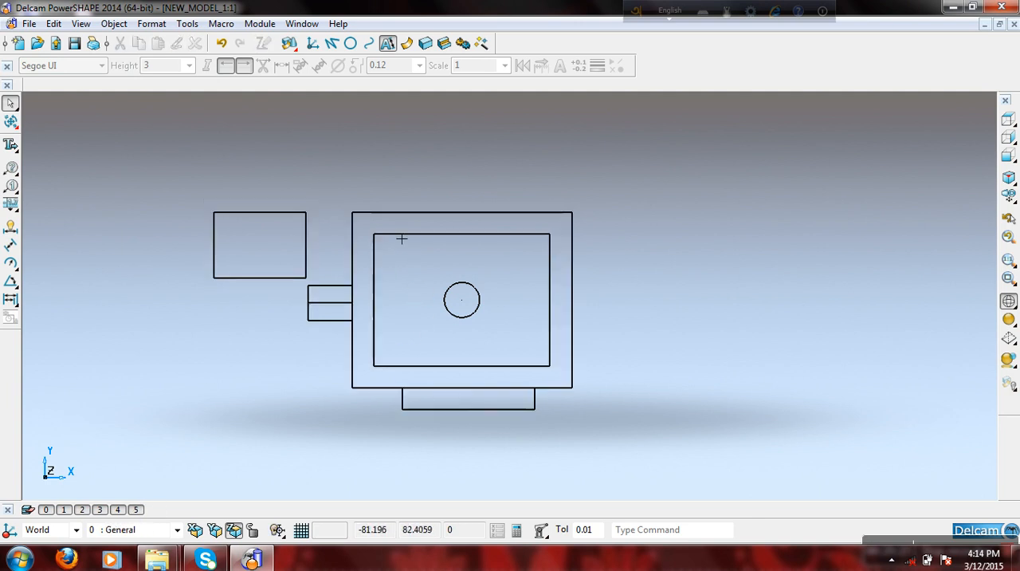
{"action": "left_click", "coordinate": [1010, 319]}
{"action": "mouse_move", "coordinate": [831, 303]}
{"action": "middle_mouse_down"}
{"action": "mouse_move", "coordinate": [783, 219]}
{"action": "mouse_move", "coordinate": [539, 280]}
{"action": "middle_mouse_up"}
{"action": "right_click", "coordinate": [534, 275]}
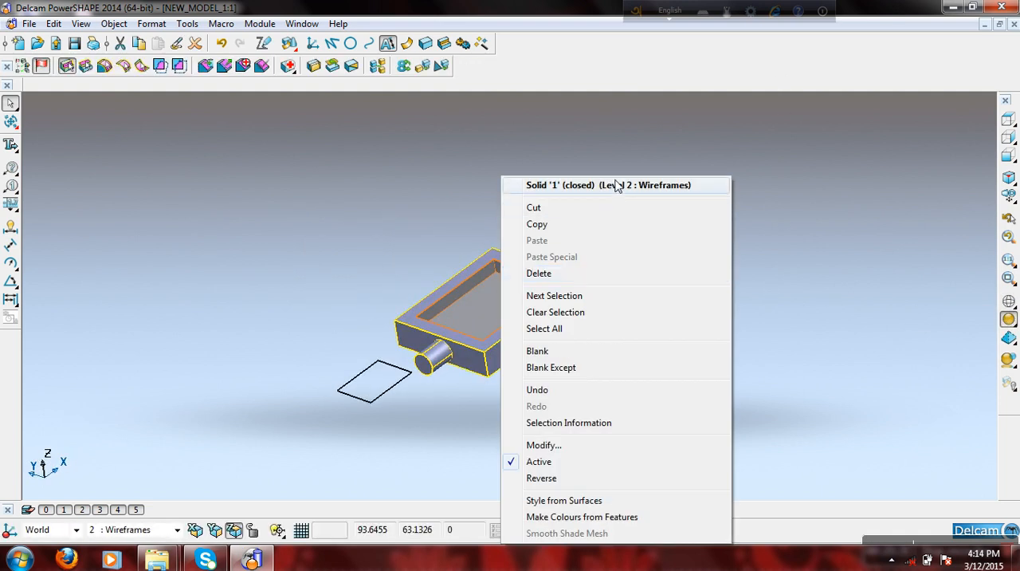
{"action": "left_click", "coordinate": [758, 191]}
- Move the tray-shaped solid to level 5 (hj) and toggle that level's visibility, leaving it on
{"action": "left_click", "coordinate": [550, 328]}
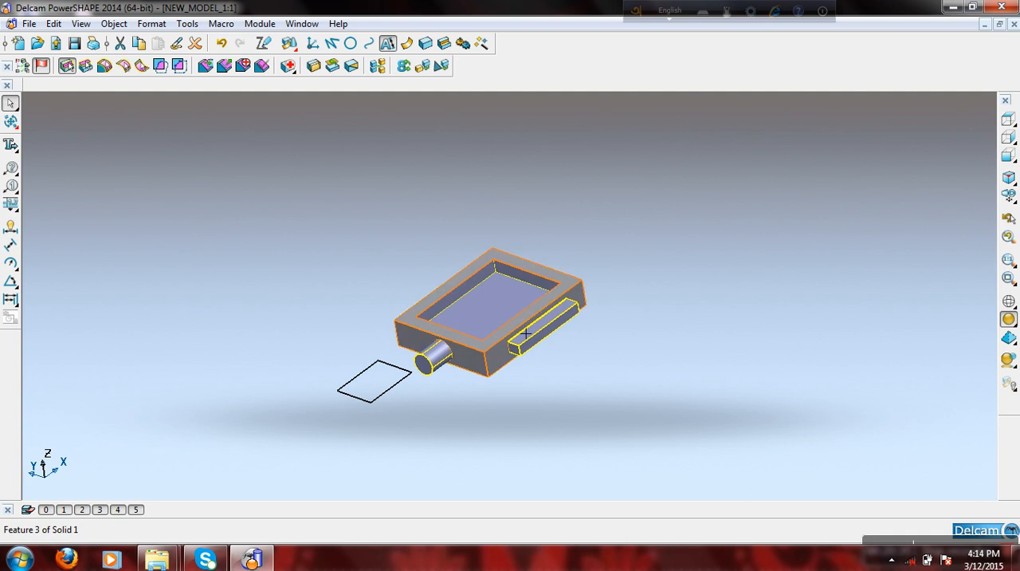
{"action": "left_click", "coordinate": [137, 511]}
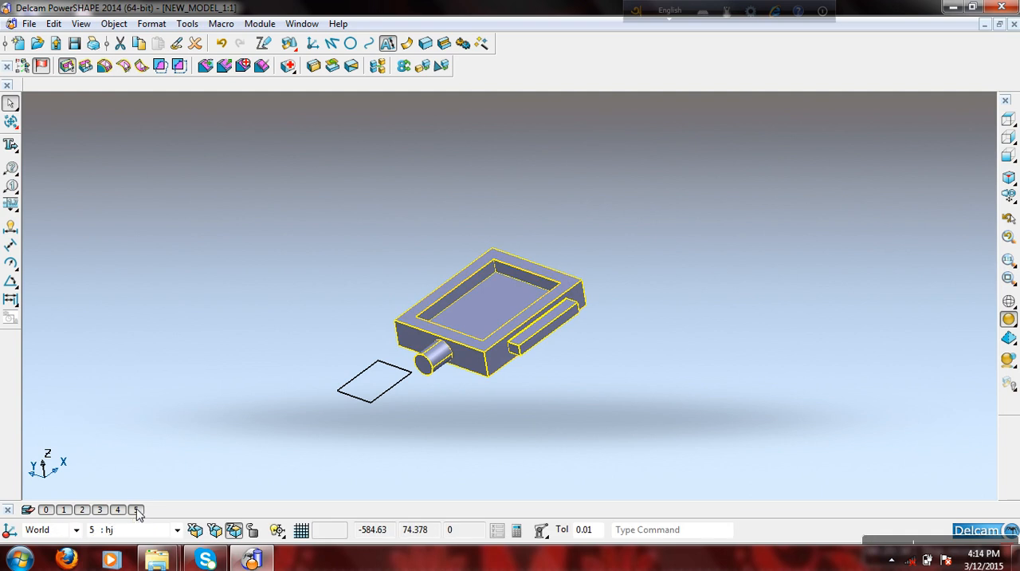
{"action": "left_click", "coordinate": [137, 511]}
{"action": "left_click", "coordinate": [137, 511]}
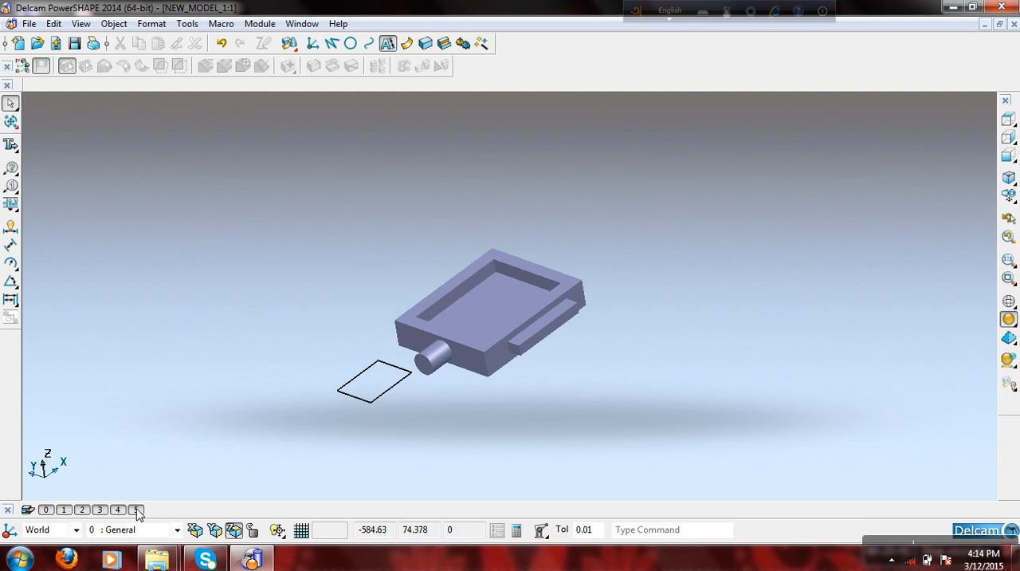
{"action": "left_click", "coordinate": [137, 511]}
{"action": "left_click", "coordinate": [137, 510]}
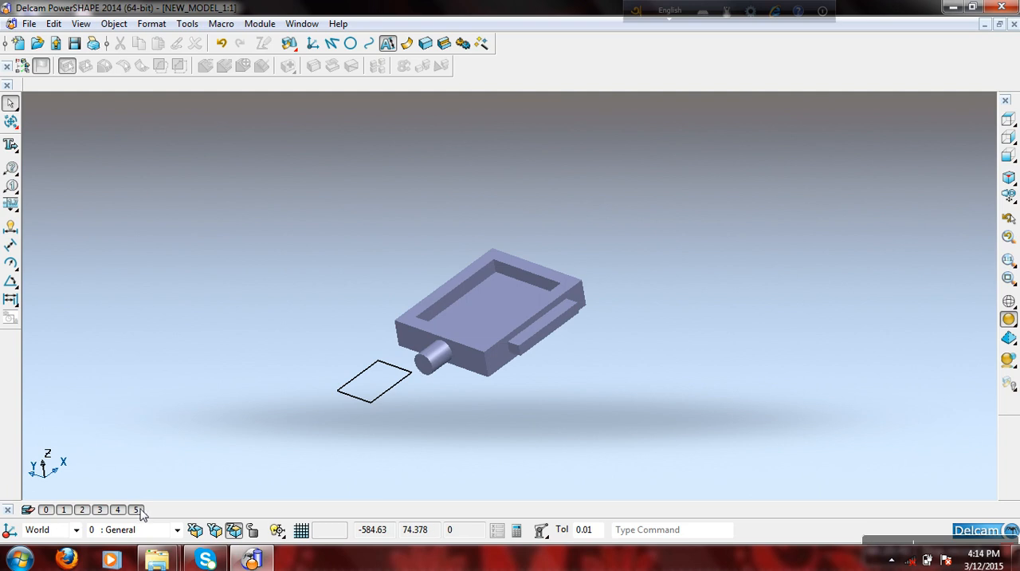
- Check the solid's level assignment again and clear the selection
{"action": "left_click", "coordinate": [480, 323]}
{"action": "right_click", "coordinate": [471, 324]}
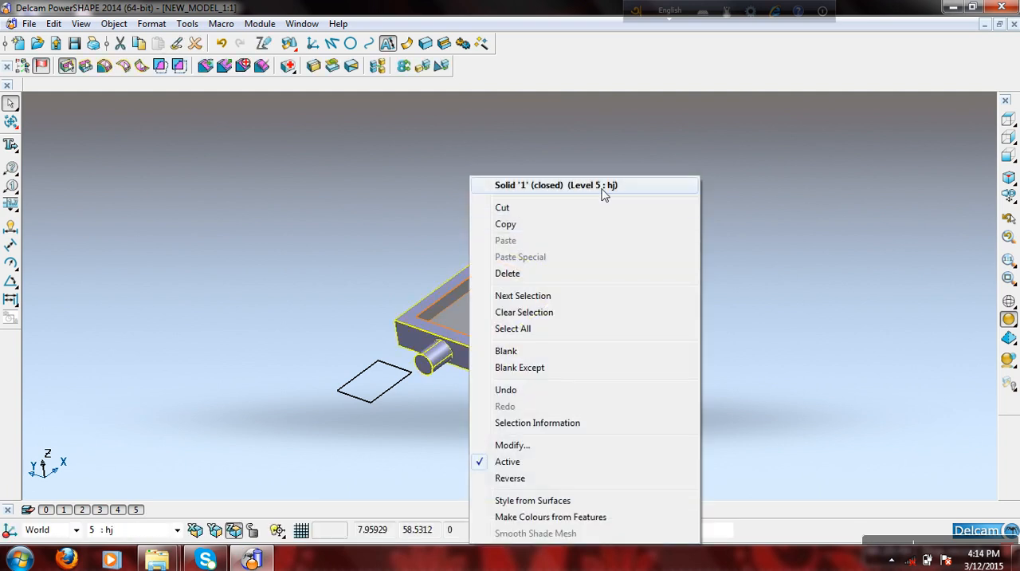
{"action": "left_click", "coordinate": [467, 166]}
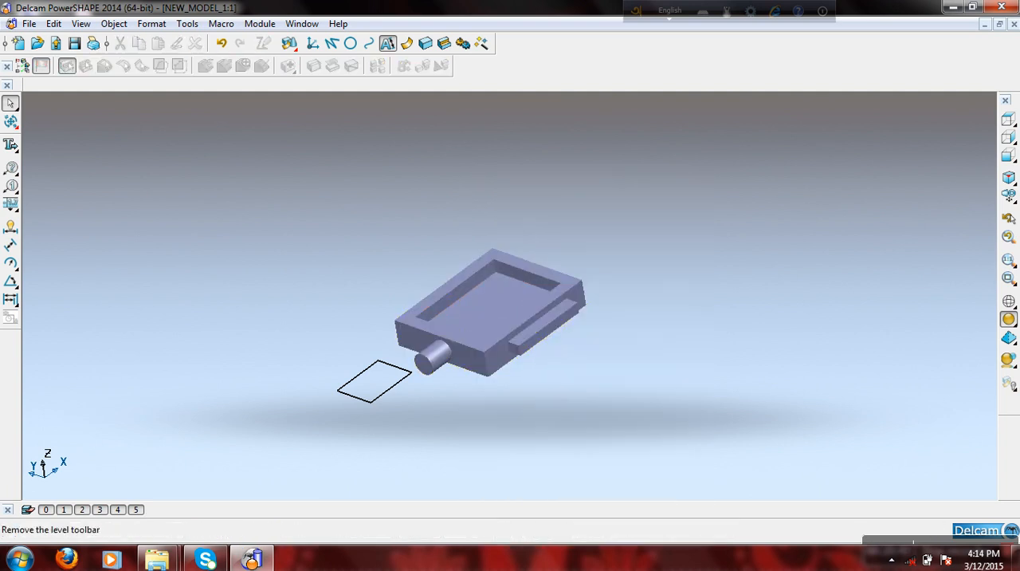
- Clear the name "hj" of level 5 in the level list
{"action": "left_click", "coordinate": [27, 509]}
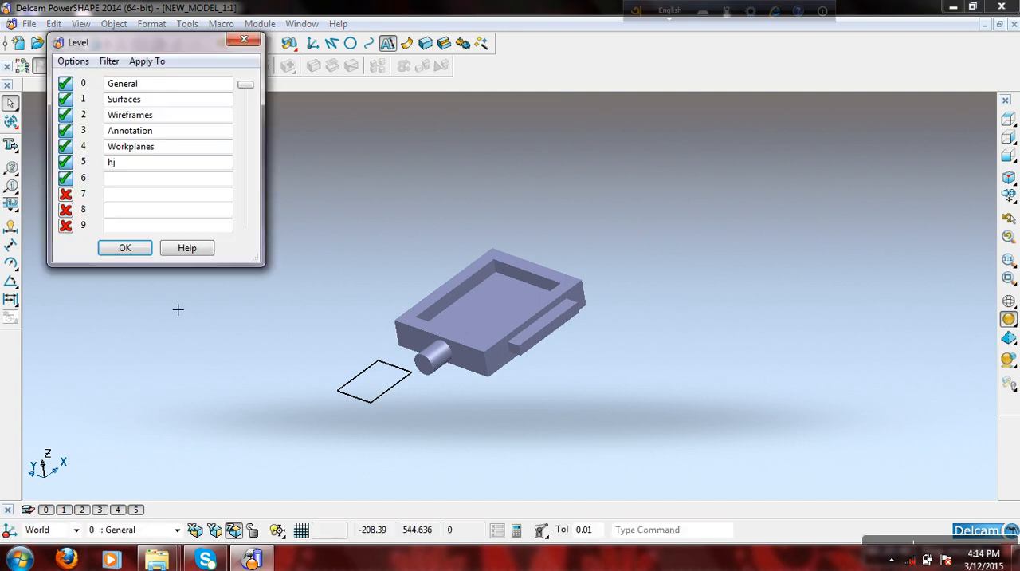
{"action": "key", "text": "shift+Home"}
{"action": "key", "text": "BackSpace"}
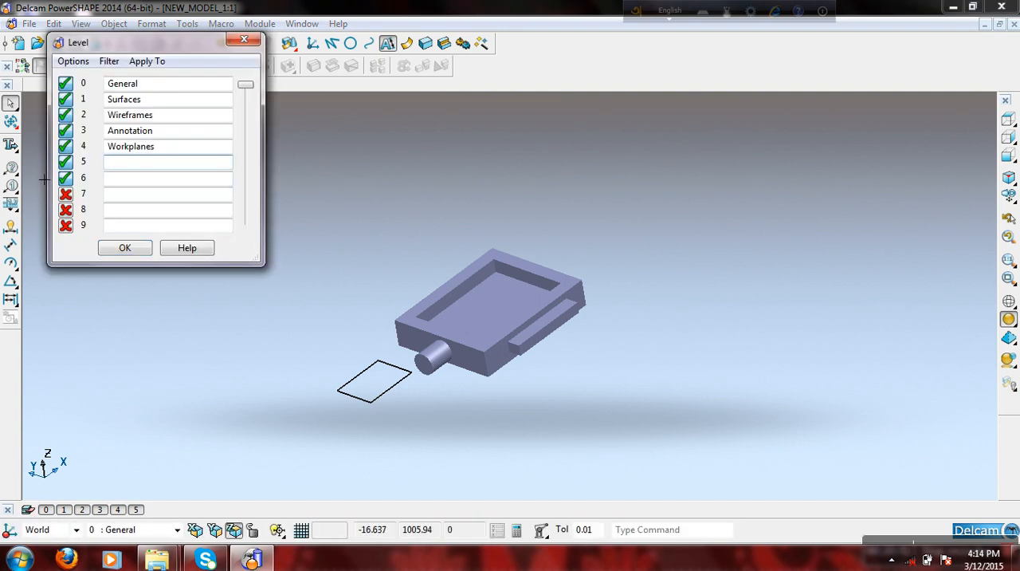
{"action": "left_click", "coordinate": [125, 249]}
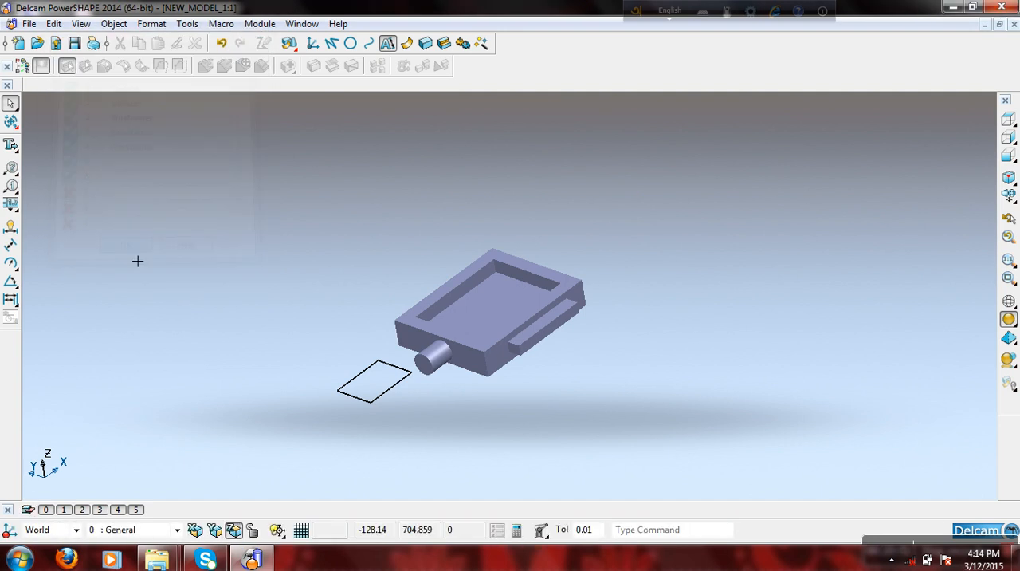
- Toggle the visibility of level 5 off and on and check the tray-shaped solid's level assignment
{"action": "left_click", "coordinate": [135, 510]}
{"action": "left_click", "coordinate": [135, 510]}
{"action": "left_click", "coordinate": [532, 328]}
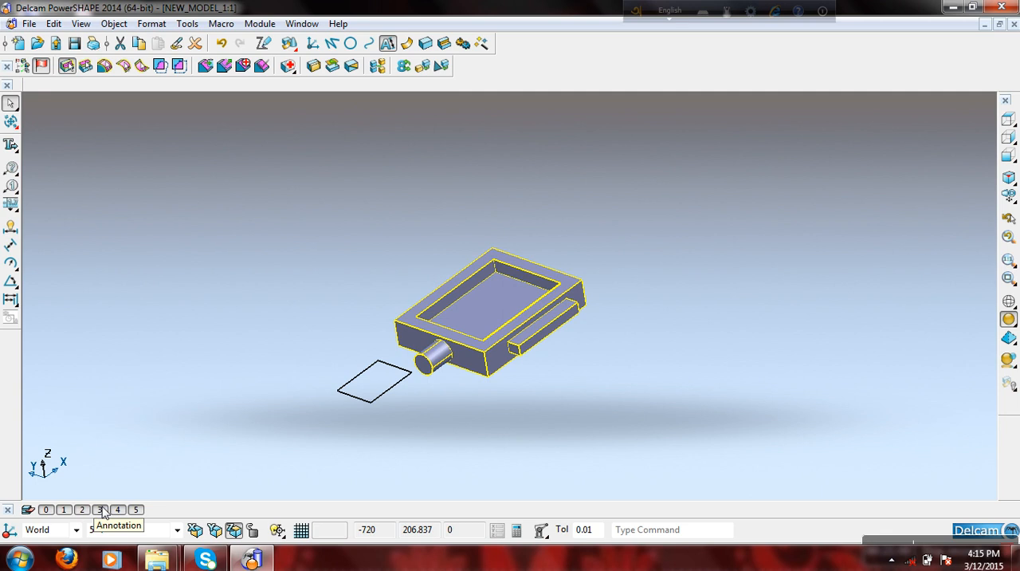
- Hide level 2 and toggle the visibility of level 5, leaving level 5 shown
{"action": "left_click", "coordinate": [138, 511]}
{"action": "left_click", "coordinate": [138, 511]}
{"action": "left_click", "coordinate": [138, 511]}
{"action": "left_click", "coordinate": [83, 511]}
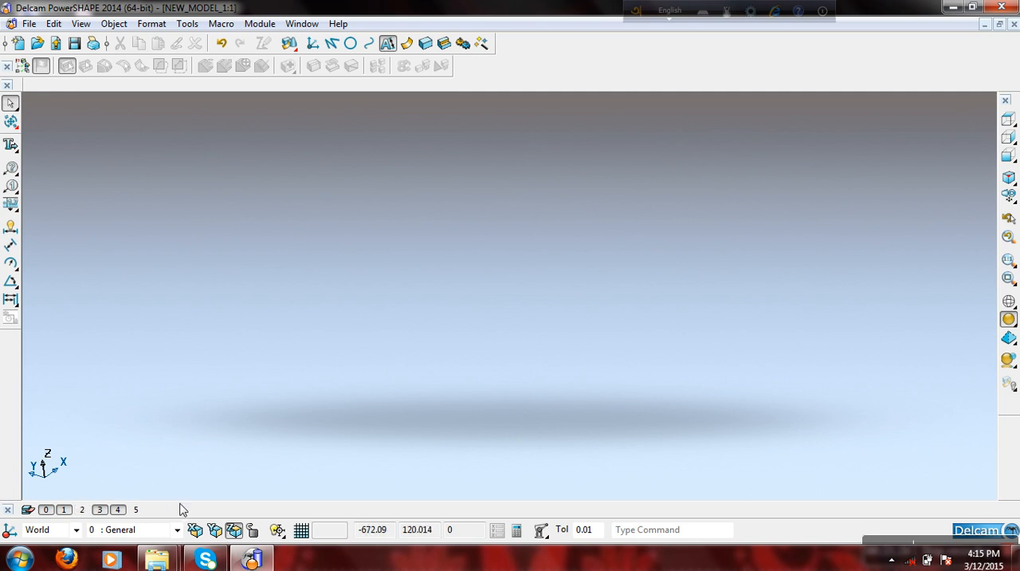
{"action": "left_click", "coordinate": [137, 509]}
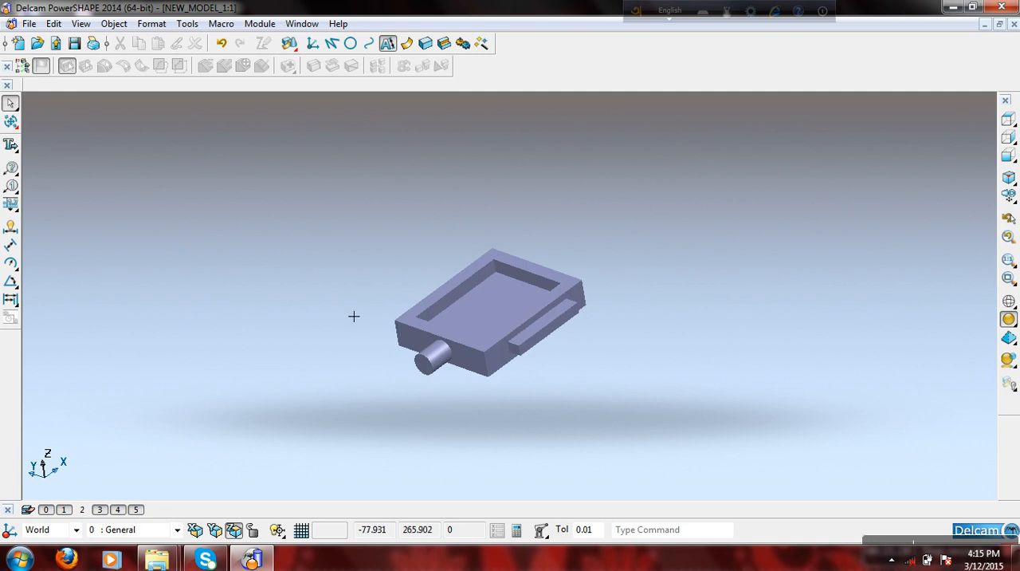
- Move the tray-shaped solid to level 4 (Workplanes) and clear the selection
{"action": "left_click_drag", "start_coordinate": [331, 300], "coordinate": [441, 372]}
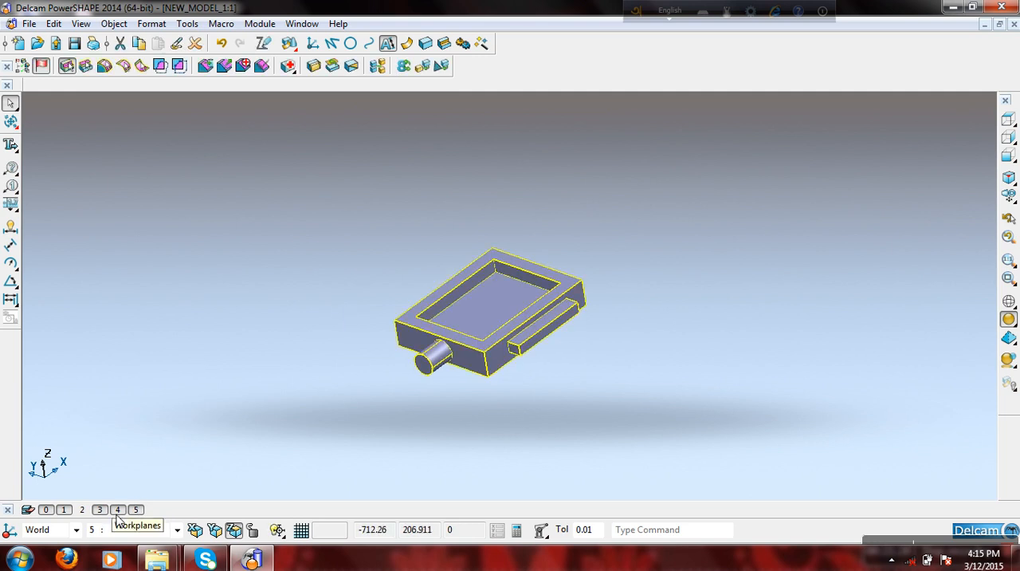
{"action": "left_click", "coordinate": [118, 511]}
{"action": "left_click", "coordinate": [117, 511]}
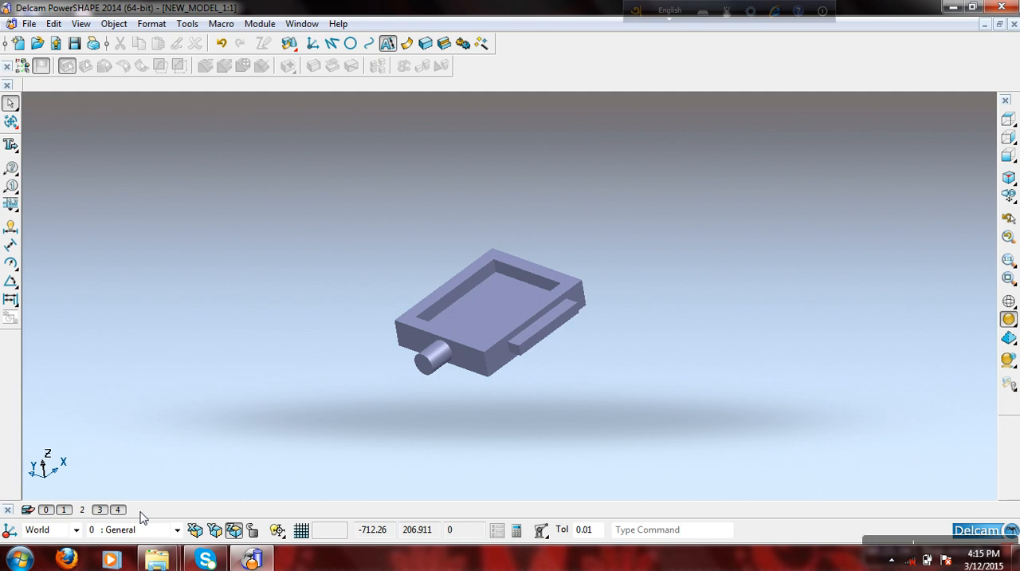
- Show the model in an isometric view and delete the entire tray-shaped solid
{"action": "middle_click_drag", "start_coordinate": [656, 273], "coordinate": [609, 290]}
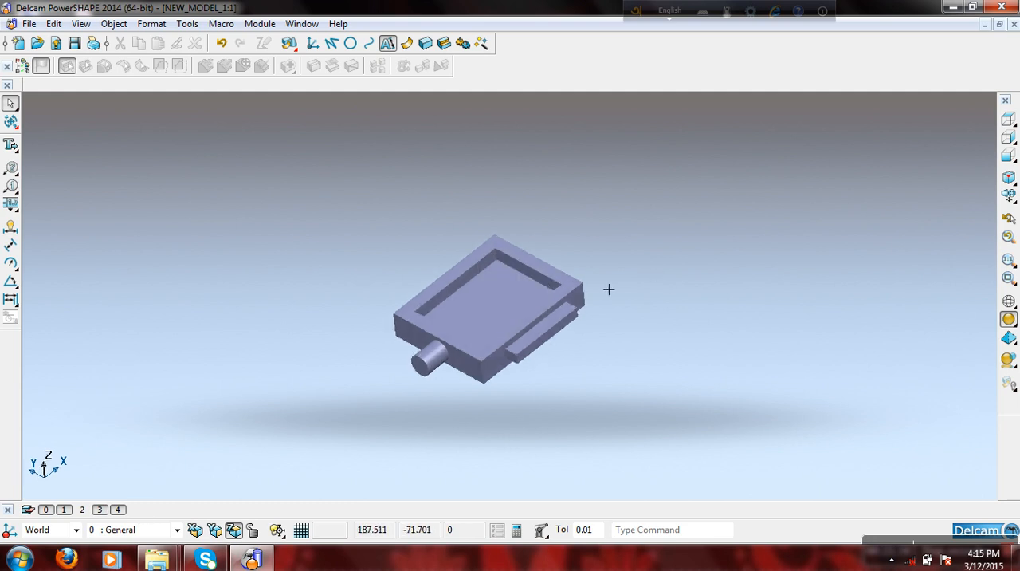
{"action": "left_click", "coordinate": [1008, 195]}
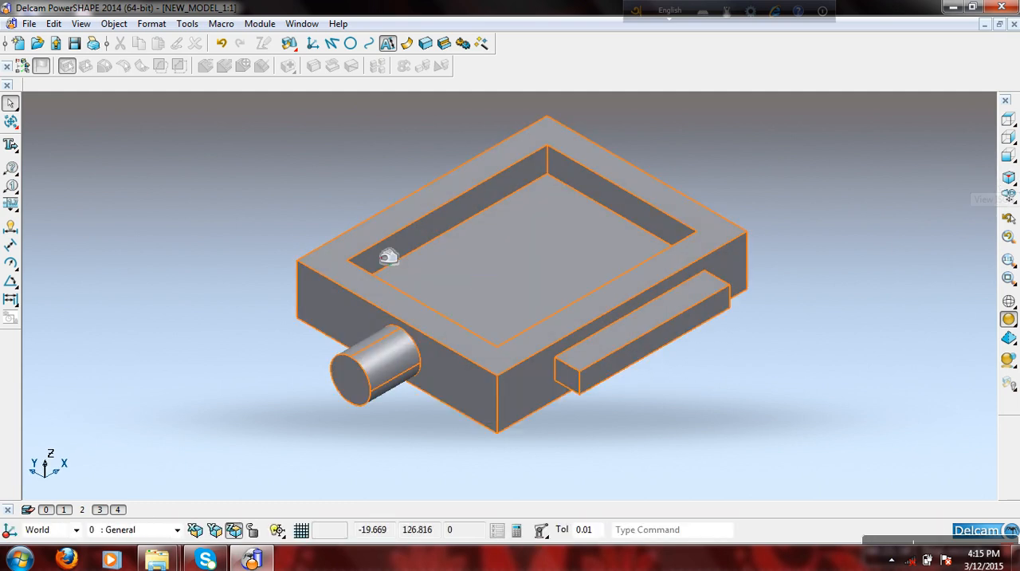
{"action": "scroll", "coordinate": [484, 312], "scroll_direction": "down", "scroll_amount": 3}
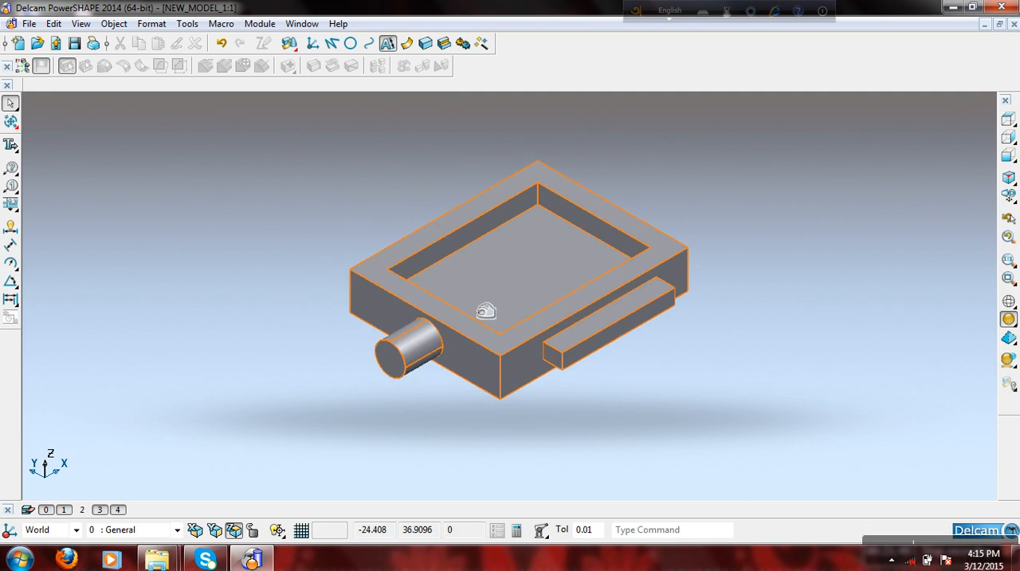
{"action": "left_click_drag", "start_coordinate": [364, 200], "coordinate": [599, 423]}
{"action": "left_click", "coordinate": [394, 291]}
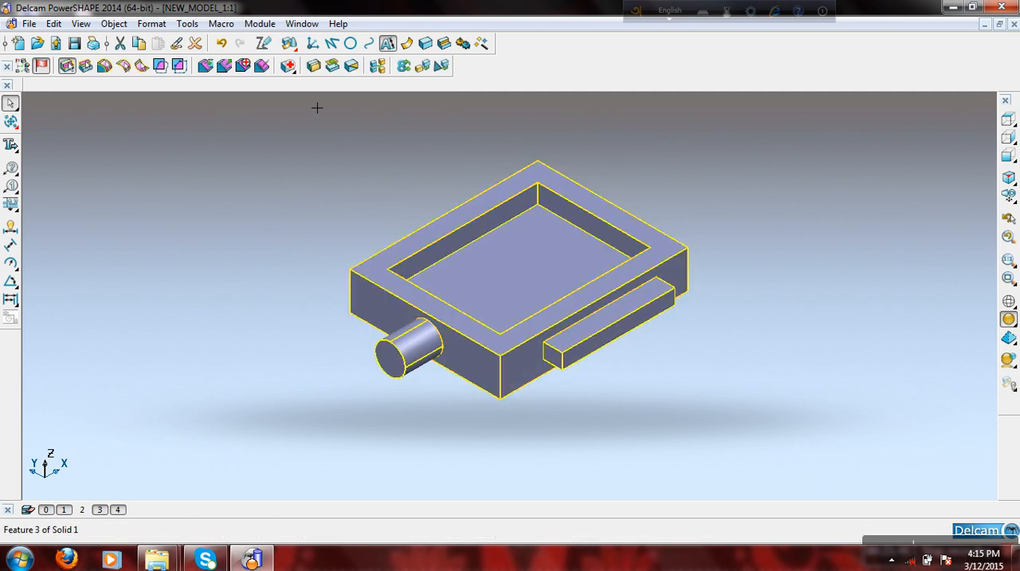
{"action": "left_click", "coordinate": [195, 43]}
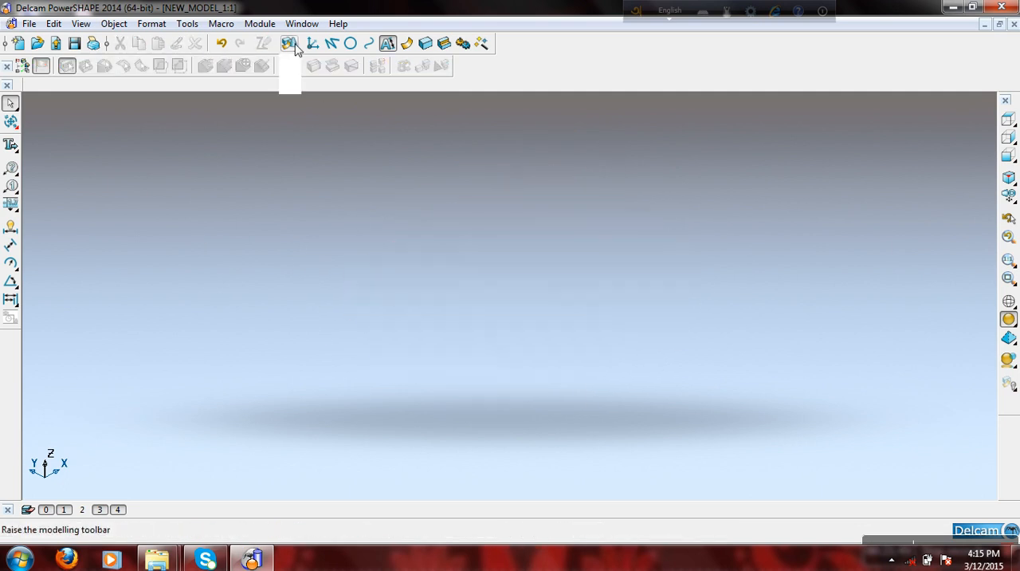